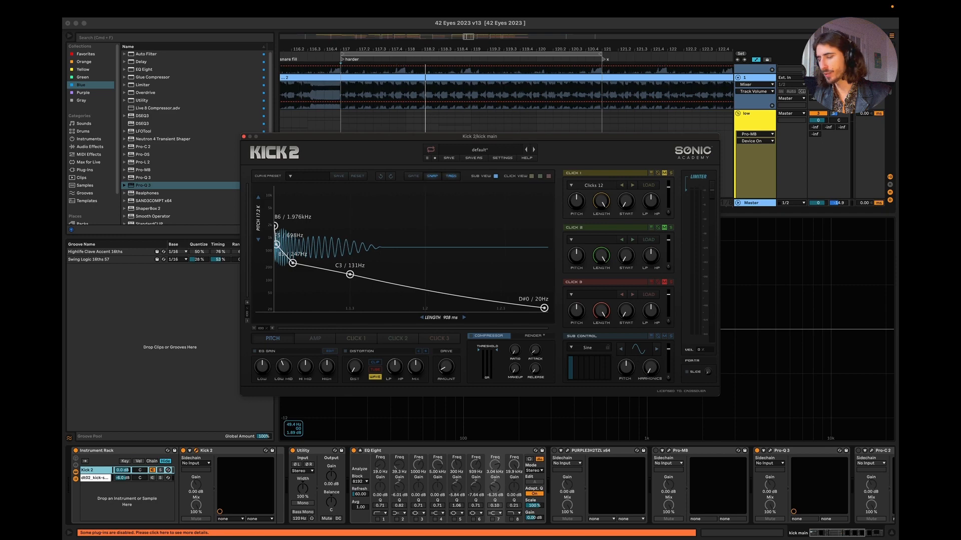
Step: Turn off Realphones on the Master track and play the arrangement to check its spectrum
{"action": "left_click", "coordinate": [770, 202]}
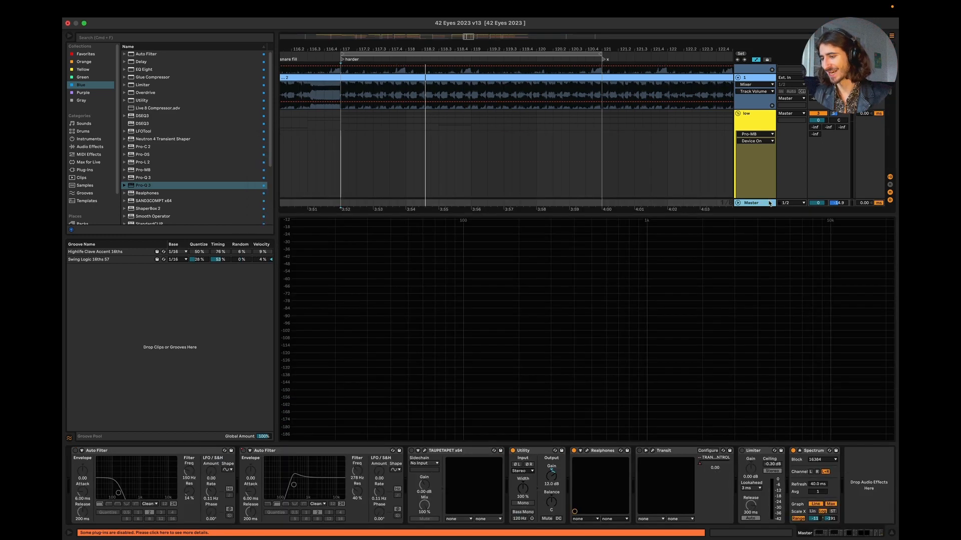
{"action": "left_click", "coordinate": [574, 451]}
{"action": "key", "text": "space"}
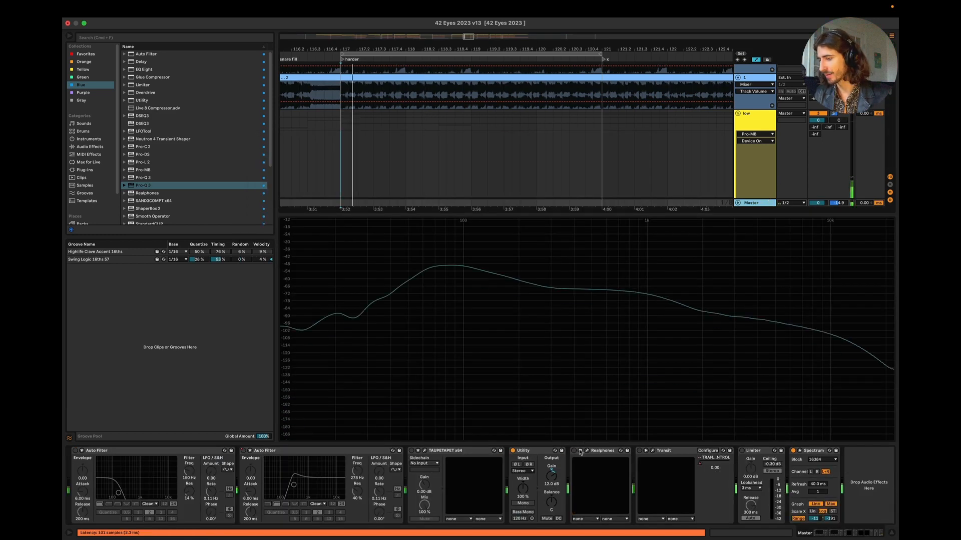
Step: Open Kick 2 on the kick new track, lengthen the kick to 644 ms and play it
{"action": "scroll", "coordinate": [755, 158], "scroll_direction": "up", "scroll_amount": 10}
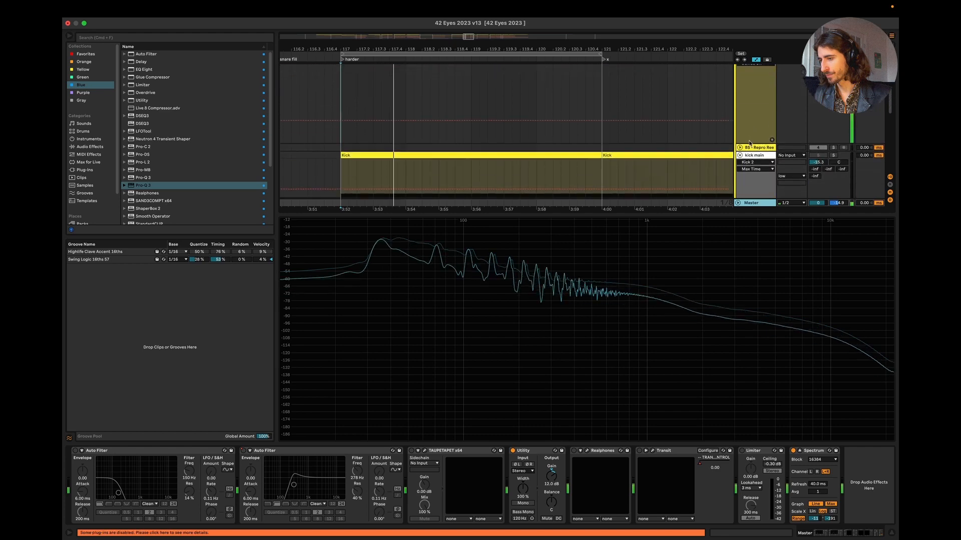
{"action": "left_click", "coordinate": [753, 167]}
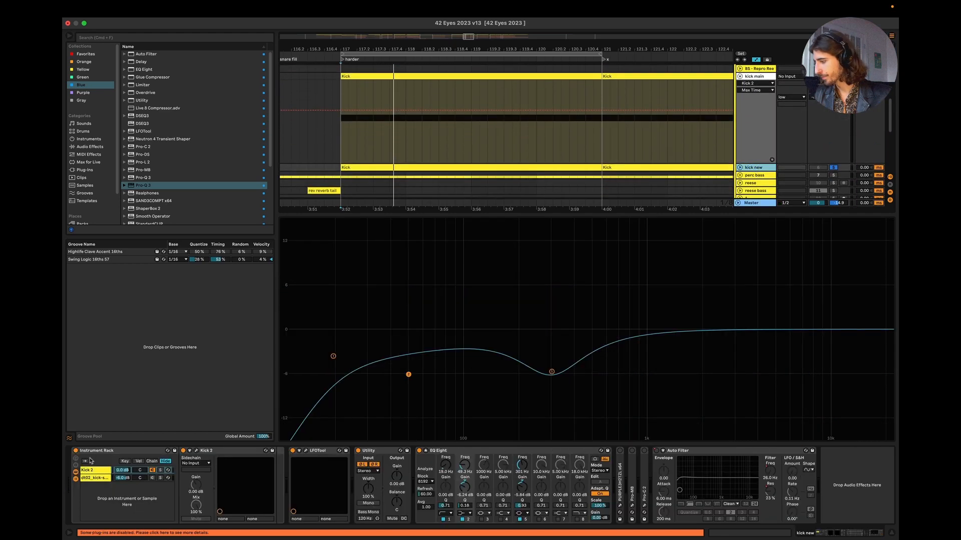
{"action": "left_click", "coordinate": [190, 451]}
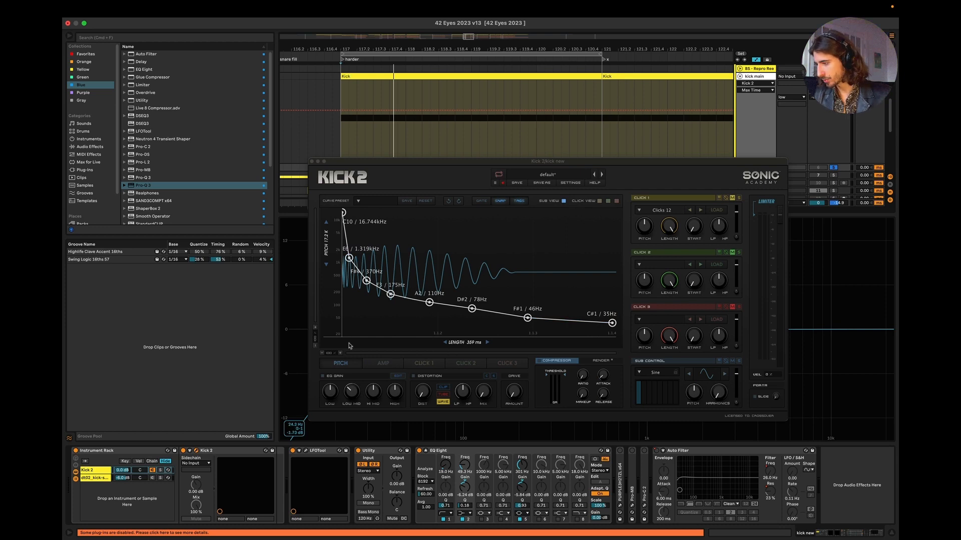
{"action": "left_click", "coordinate": [316, 348]}
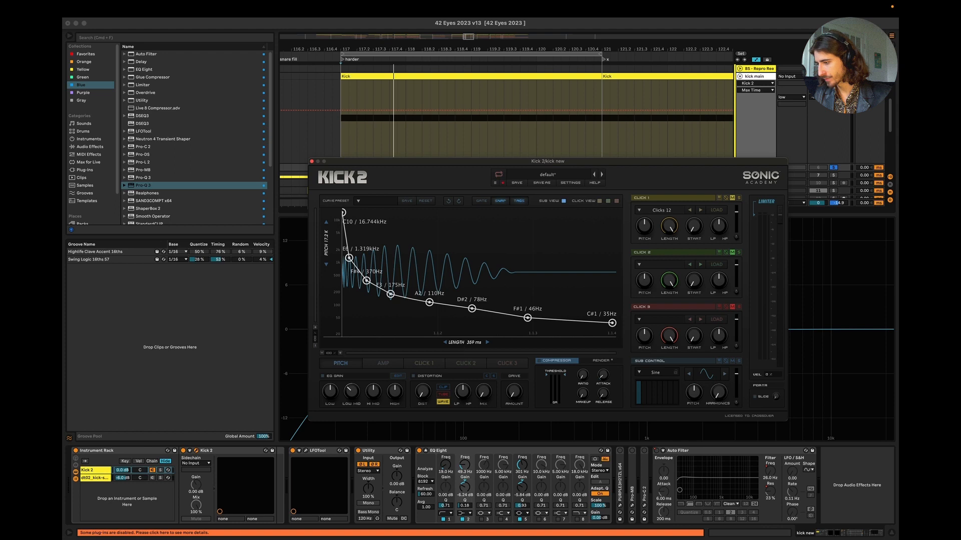
{"action": "left_click_drag", "start_coordinate": [471, 343], "coordinate": [471, 295]}
{"action": "key", "text": "space"}
{"action": "key", "text": "super+alt+l"}
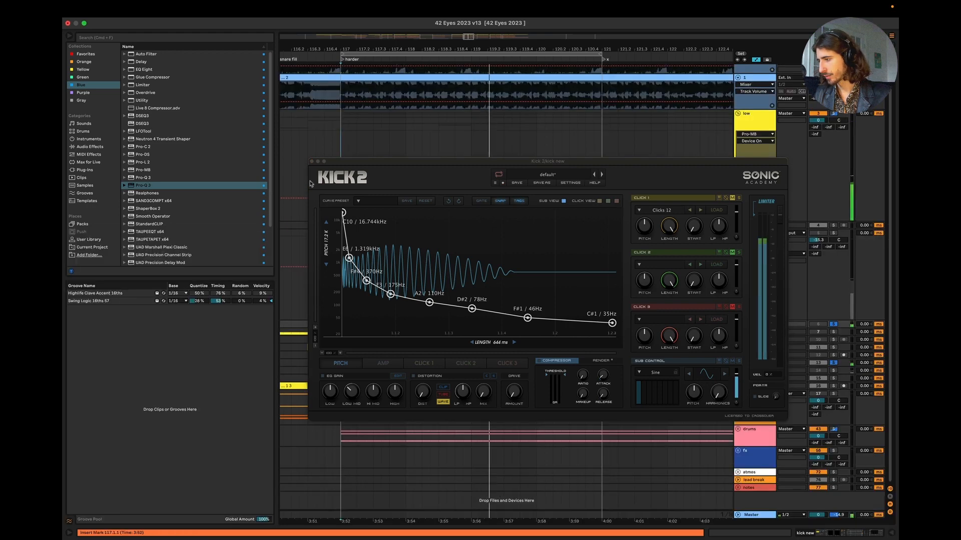
Step: Solo the drums group and play from bar 117 with the plug-in windows closed
{"action": "left_click", "coordinate": [311, 162]}
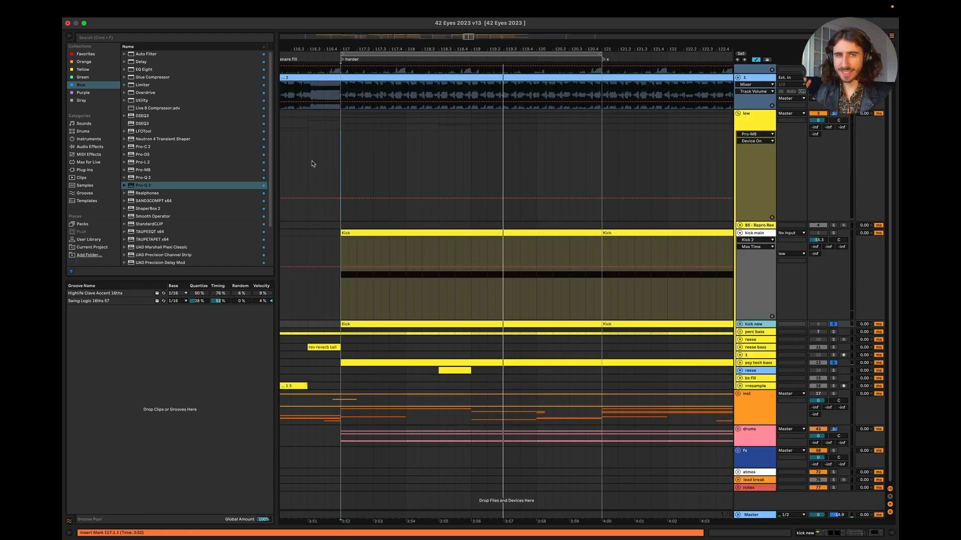
{"action": "left_click", "coordinate": [833, 429]}
{"action": "left_click", "coordinate": [342, 308]}
{"action": "key", "text": "super+alt+p"}
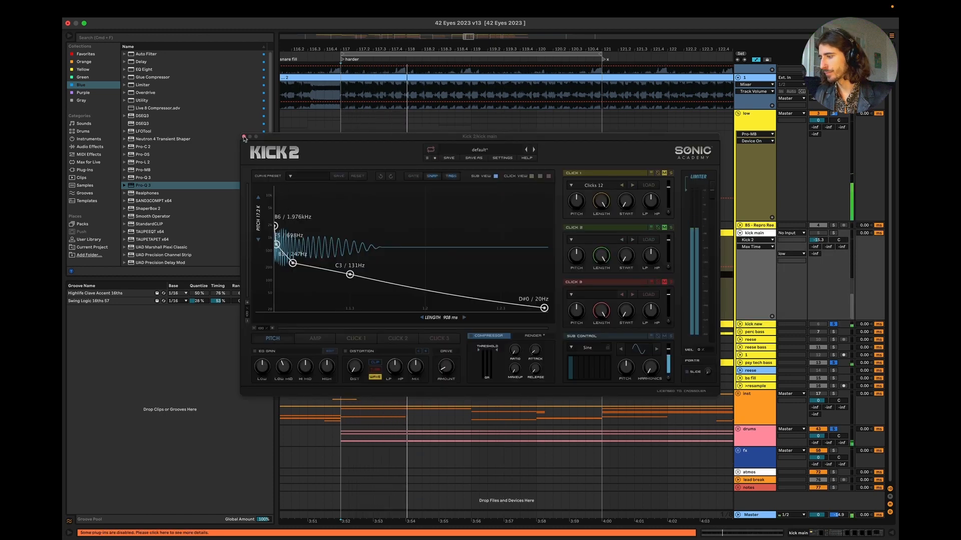
{"action": "key", "text": "super+alt+p"}
Step: Enable the first Auto Filter on the Master track at 293 Hz and play the section through it
{"action": "double_click", "coordinate": [752, 515]}
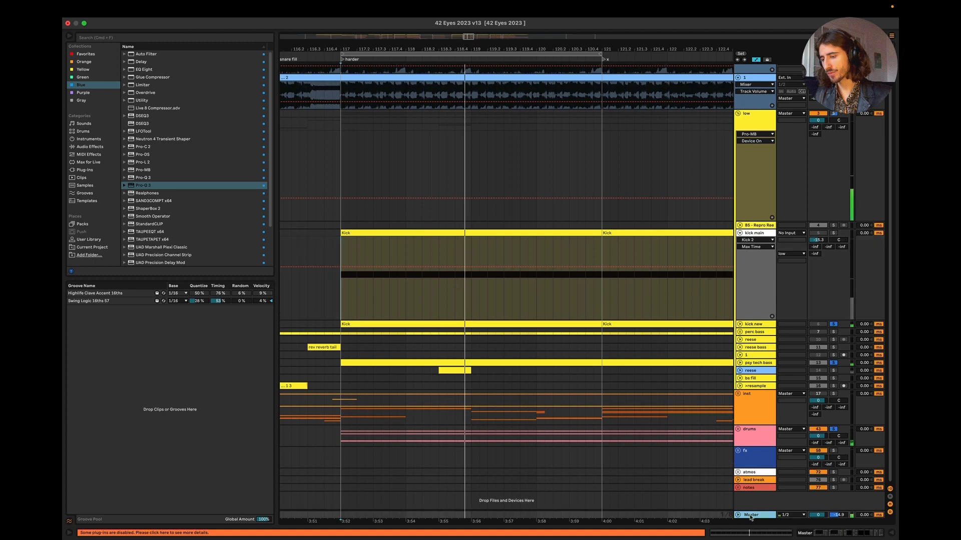
{"action": "left_click", "coordinate": [75, 450]}
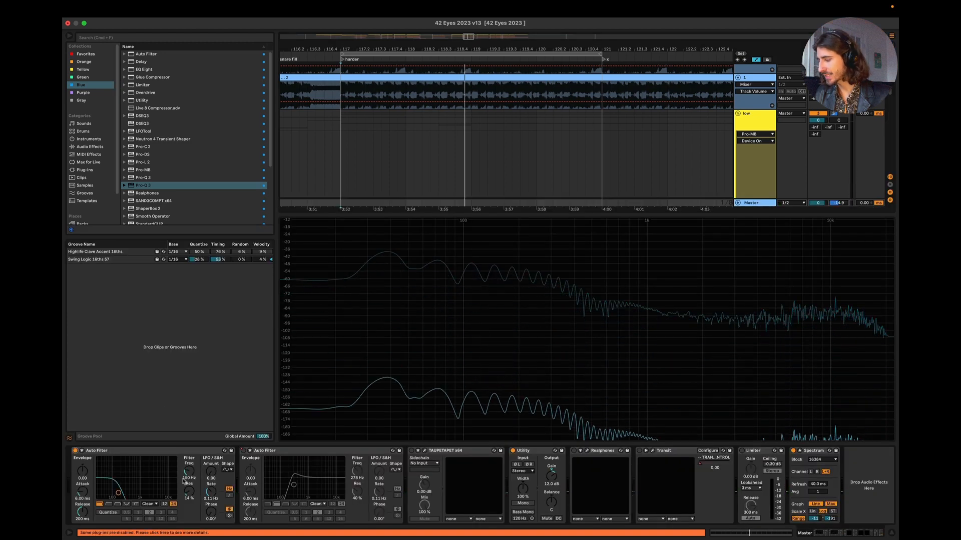
{"action": "left_click_drag", "start_coordinate": [118, 492], "coordinate": [126, 492]}
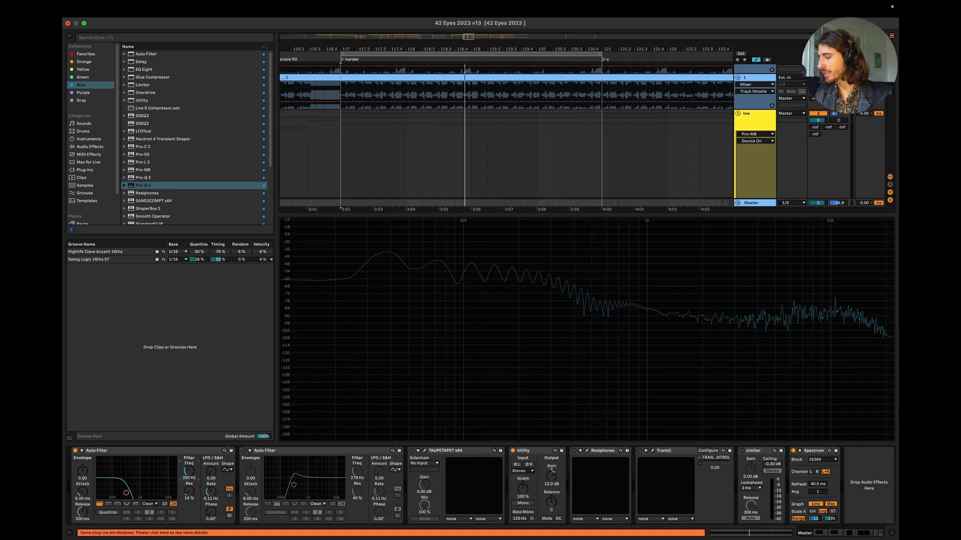
{"action": "key", "text": "space"}
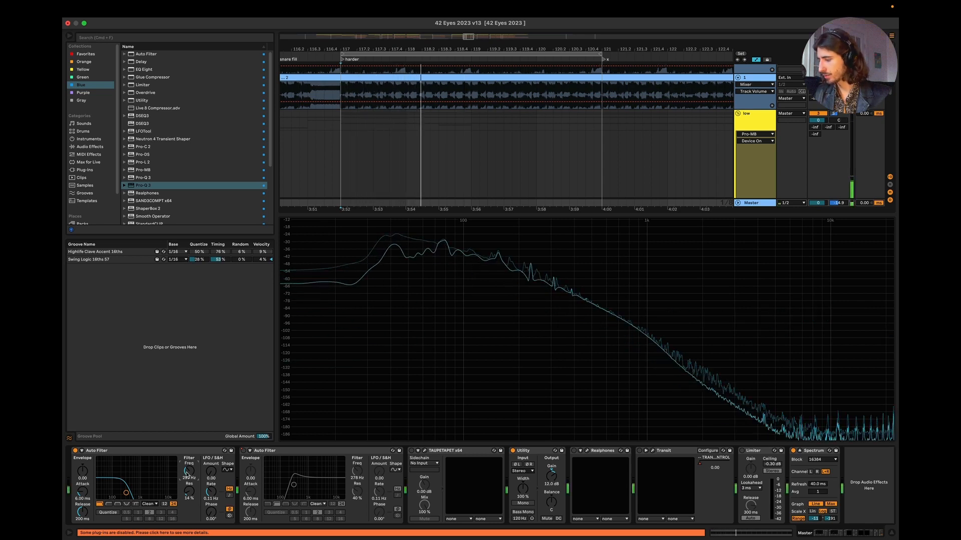
{"action": "key", "text": "space"}
{"action": "key", "text": "space"}
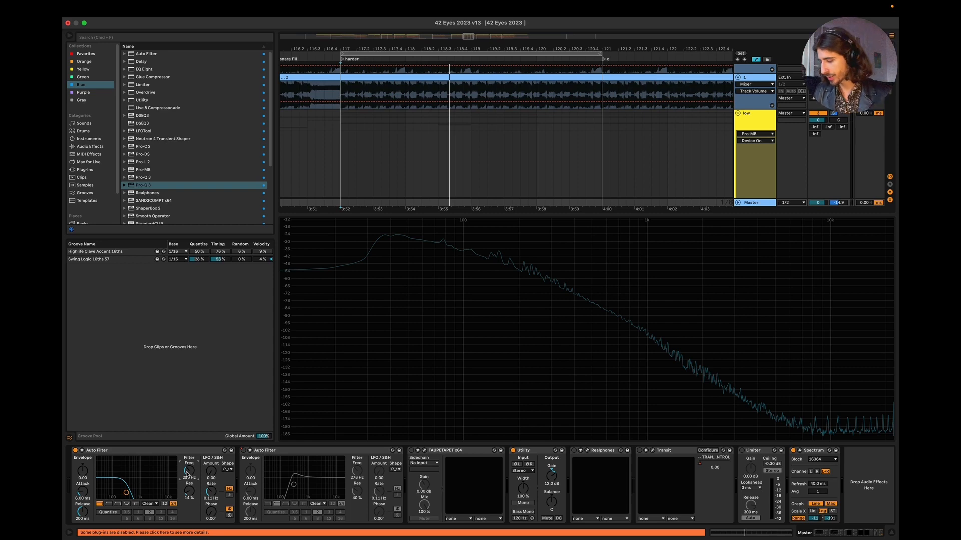
Step: Switch to Keynote and show slide 9, where the long kick takes over the bass space
{"action": "key", "text": "super+Tab"}
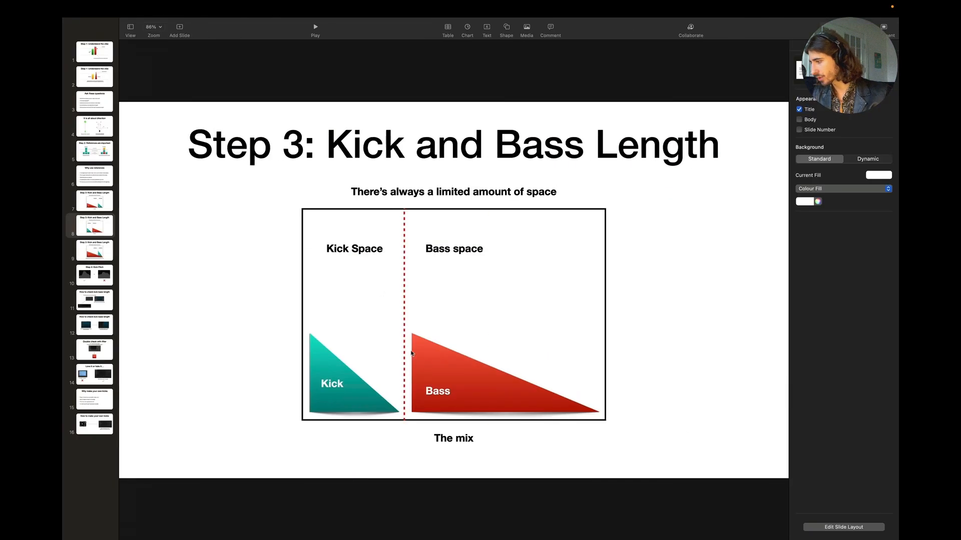
{"action": "left_click", "coordinate": [93, 252]}
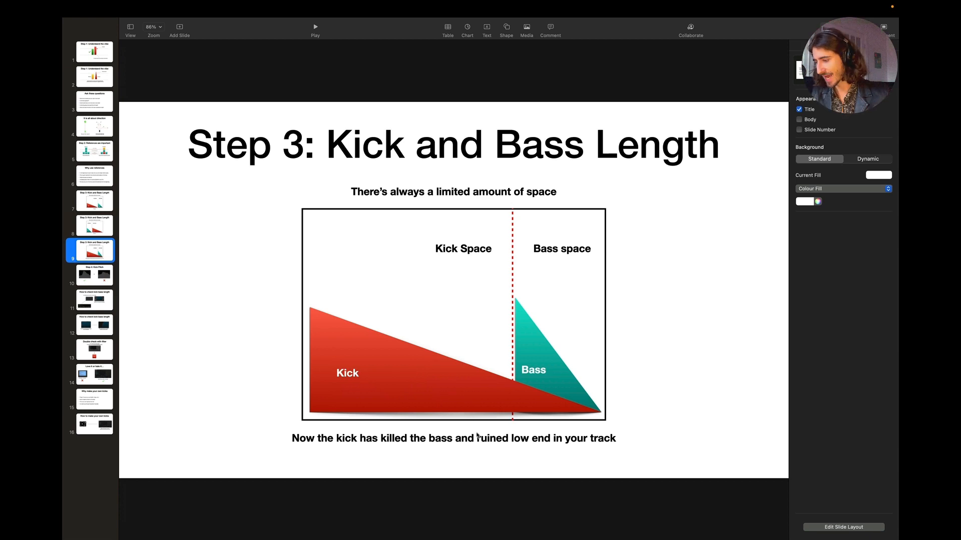
{"action": "left_click", "coordinate": [477, 436]}
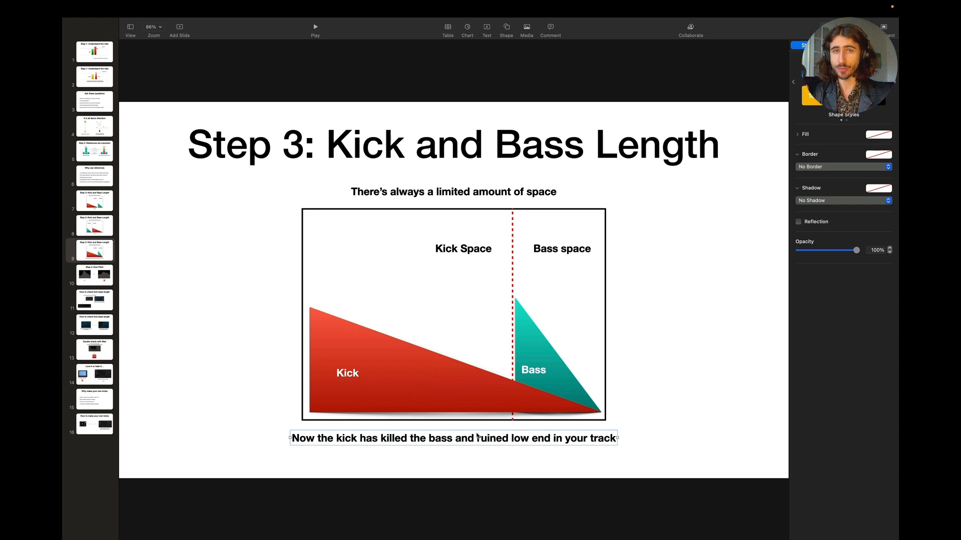
Step: Switch to Ableton Live and shorten the Kick 2 length on the kick new track to 192 ms
{"action": "key", "text": "super+Tab"}
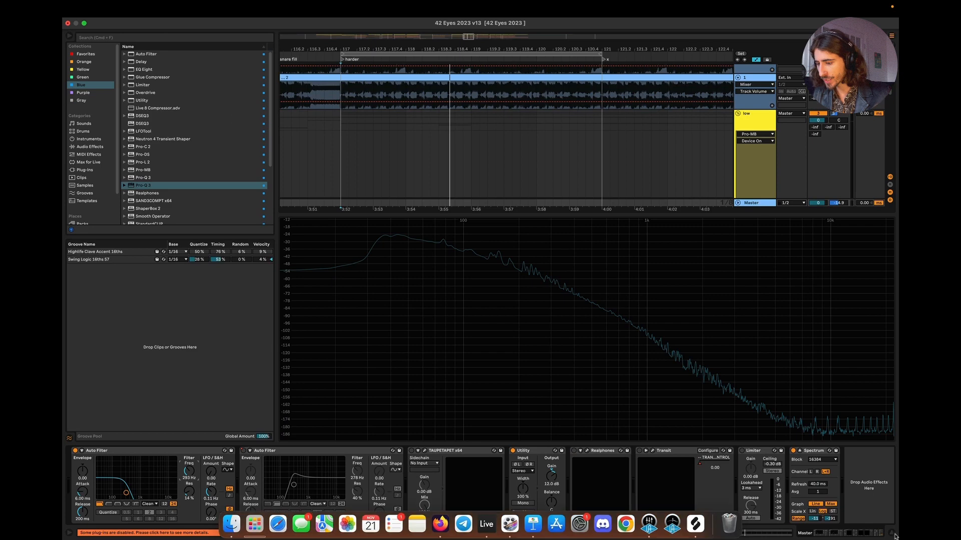
{"action": "left_click", "coordinate": [894, 534]}
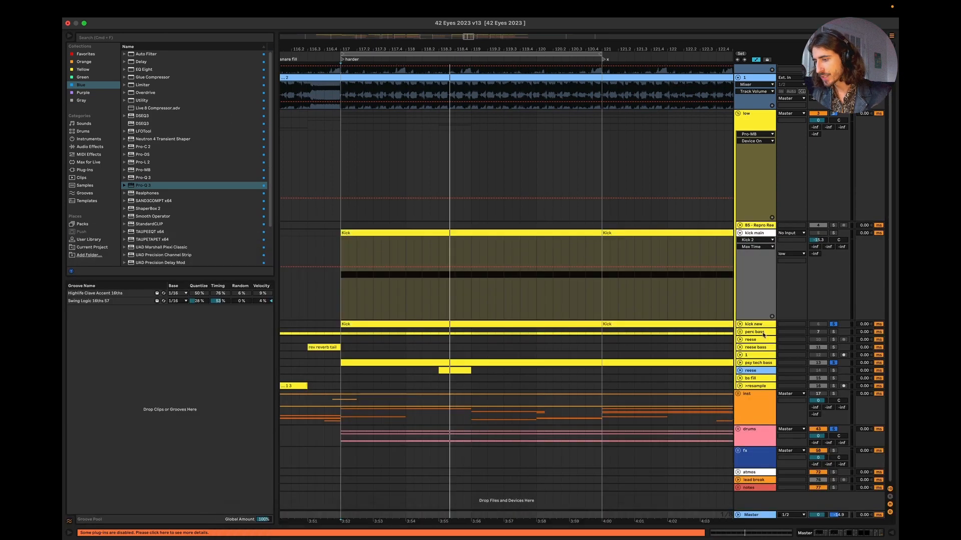
{"action": "double_click", "coordinate": [749, 325]}
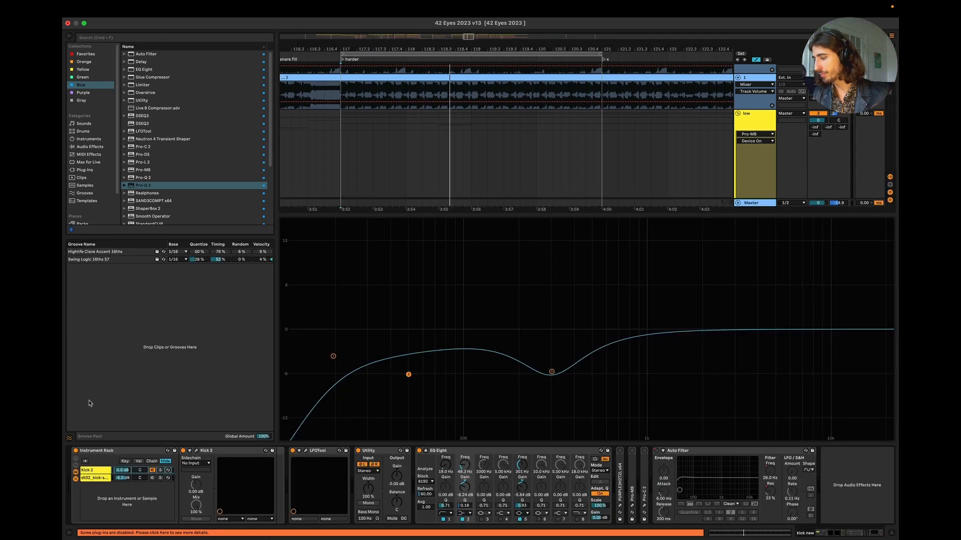
{"action": "left_click", "coordinate": [197, 452]}
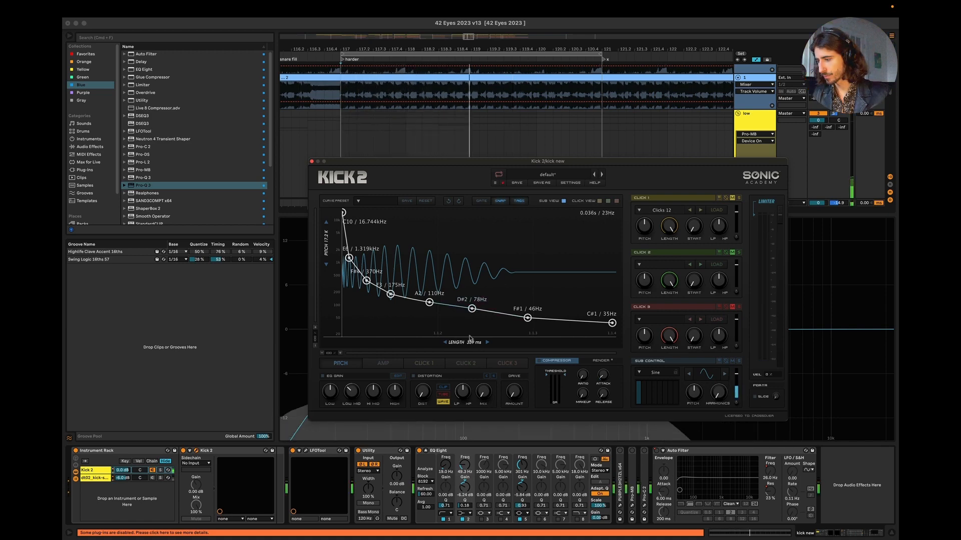
{"action": "left_click_drag", "start_coordinate": [470, 340], "coordinate": [443, 344]}
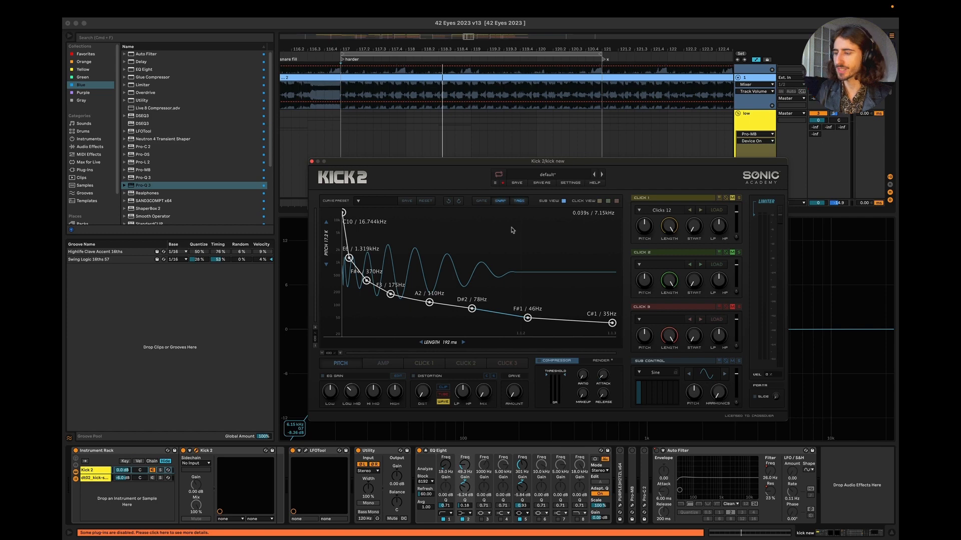
{"action": "left_click", "coordinate": [312, 161]}
Step: Review the kick and bass length slide in Keynote and return to Ableton Live
{"action": "key", "text": "super+Tab"}
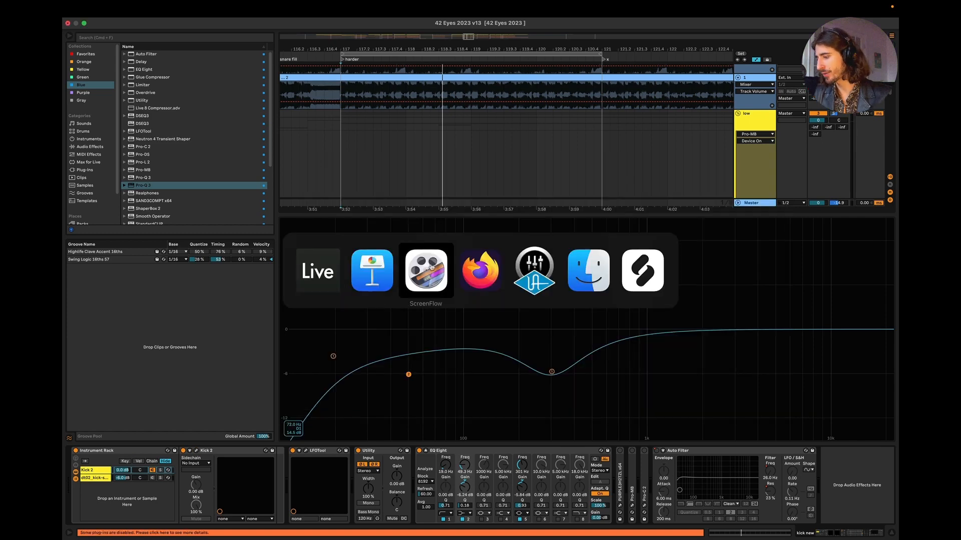
{"action": "left_click", "coordinate": [400, 269]}
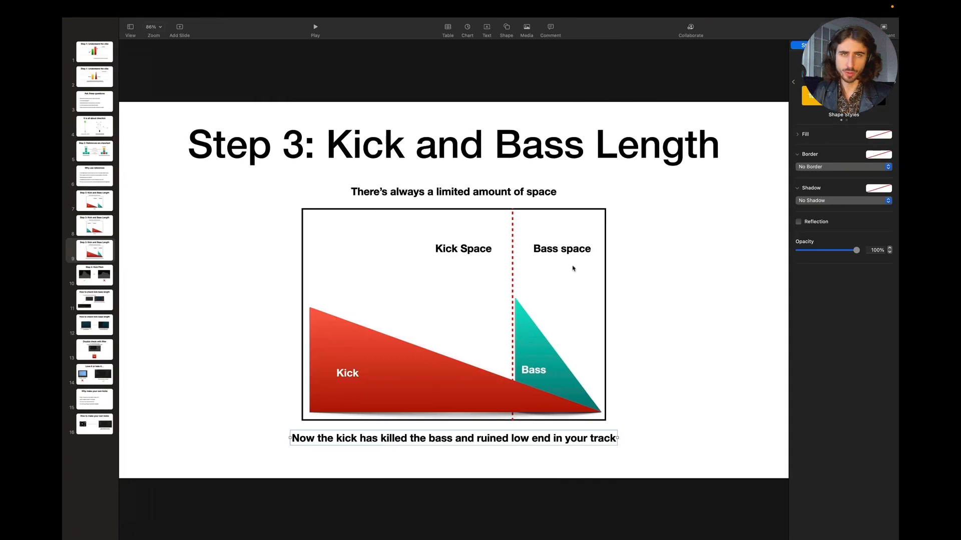
{"action": "key", "text": "super+Tab"}
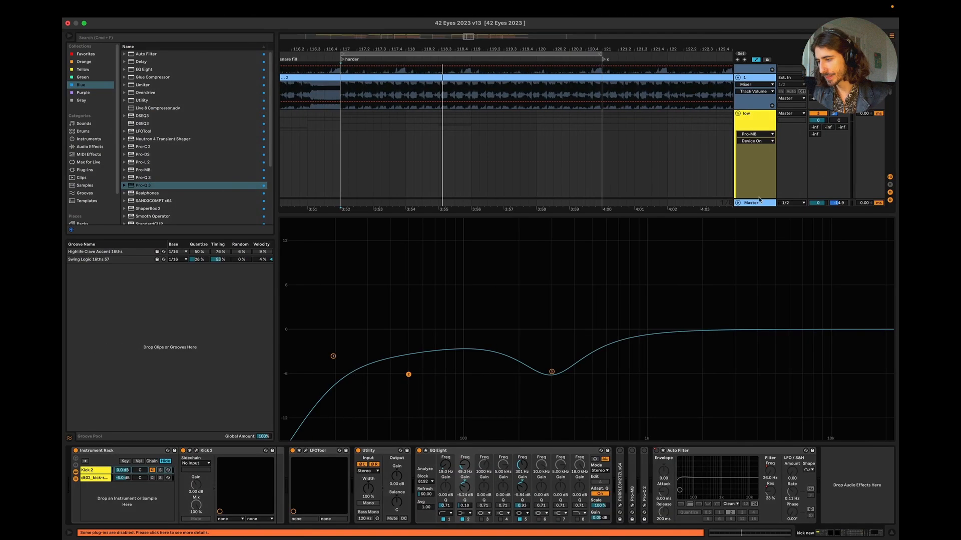
Step: Play the section to examine the Master spectrum, and hide the device view to check the arrangement tracks
{"action": "key", "text": "space"}
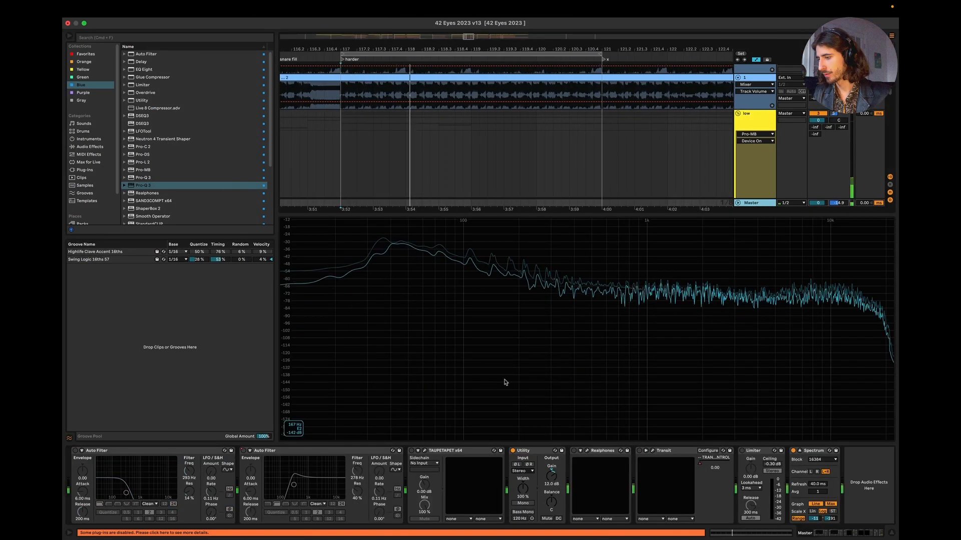
{"action": "key", "text": "super+alt+l"}
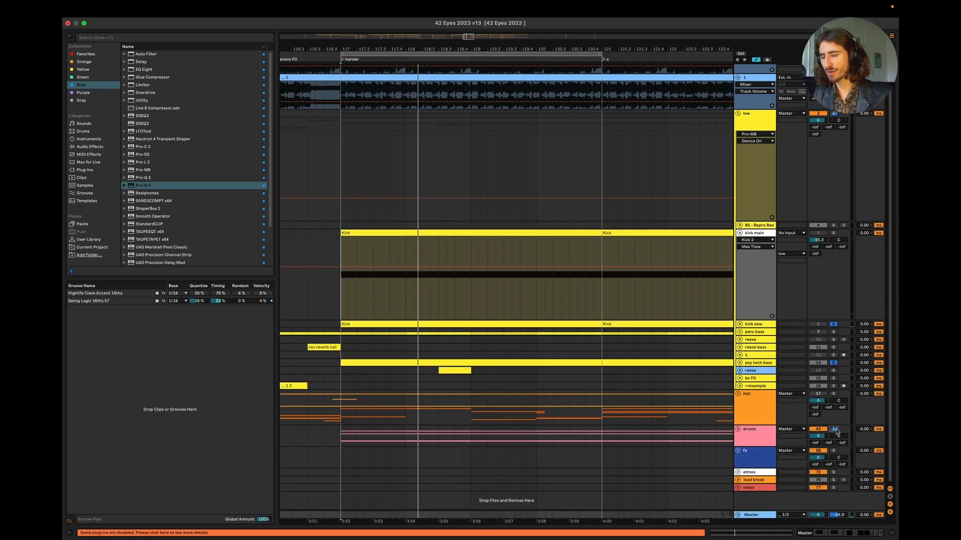
{"action": "key", "text": "space"}
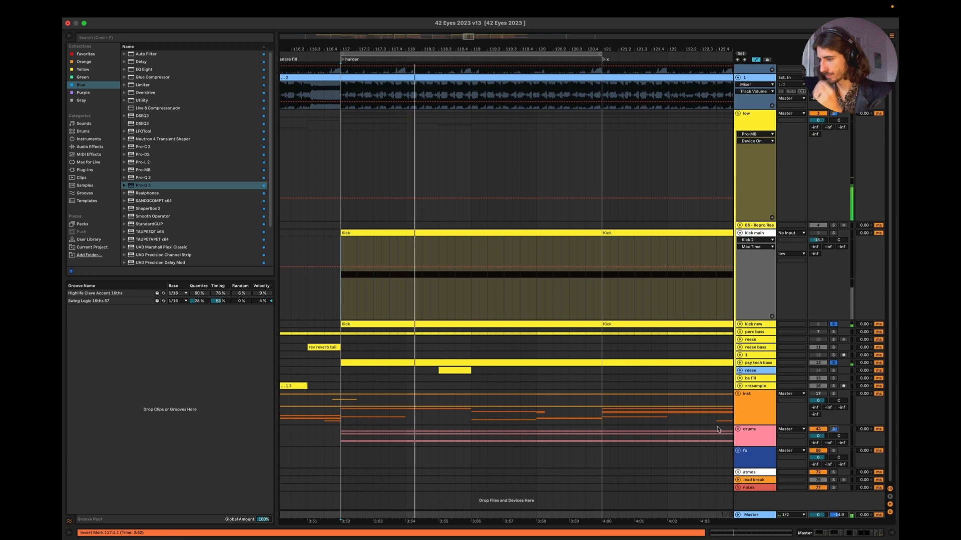
Step: Reopen Kick 2 on the kick new track and set the kick length to 332 ms during playback
{"action": "double_click", "coordinate": [756, 324]}
{"action": "left_click", "coordinate": [197, 451]}
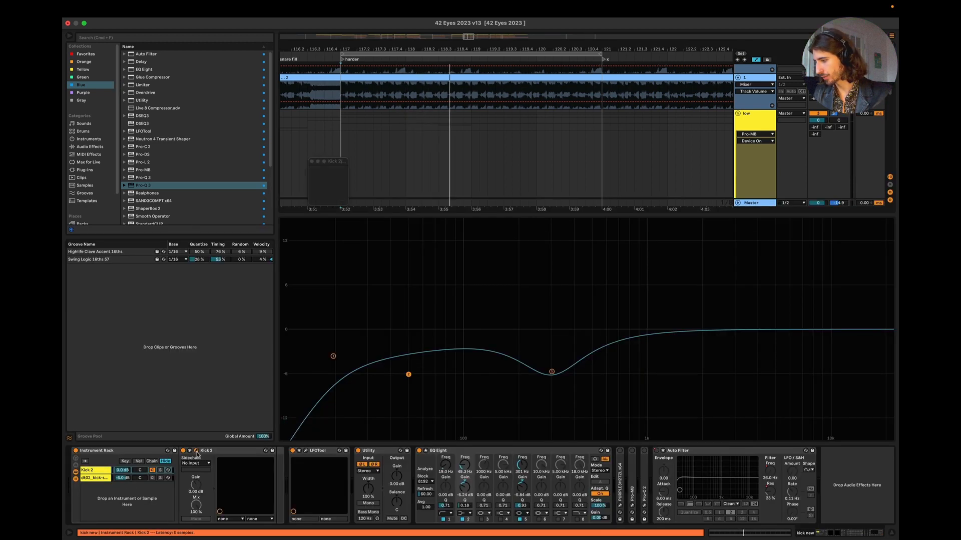
{"action": "key", "text": "space"}
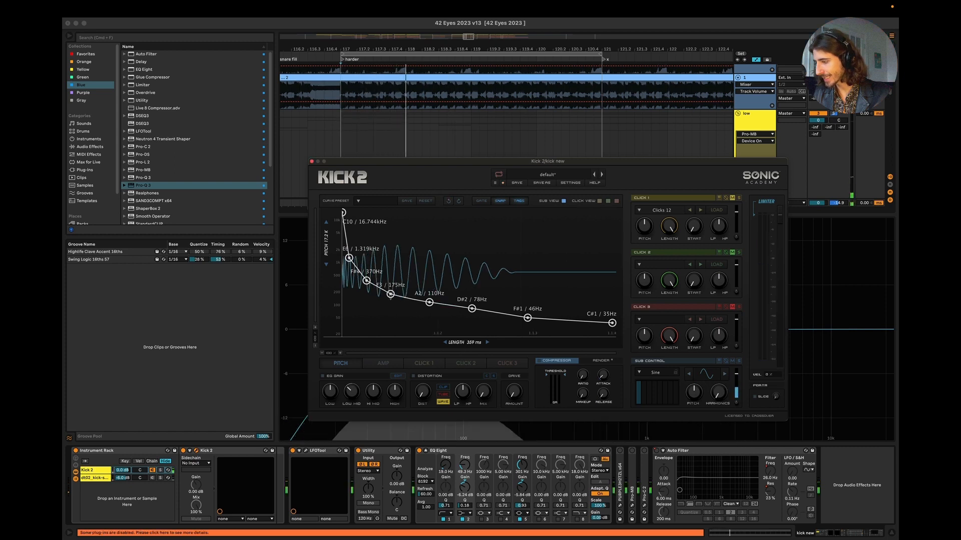
{"action": "left_click_drag", "start_coordinate": [463, 345], "coordinate": [463, 352]}
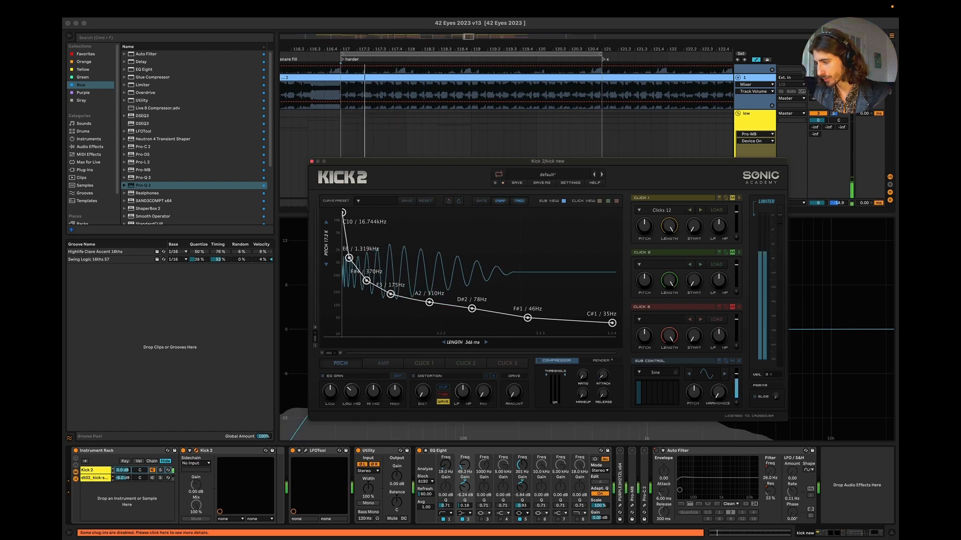
{"action": "left_click_drag", "start_coordinate": [465, 344], "coordinate": [466, 352]}
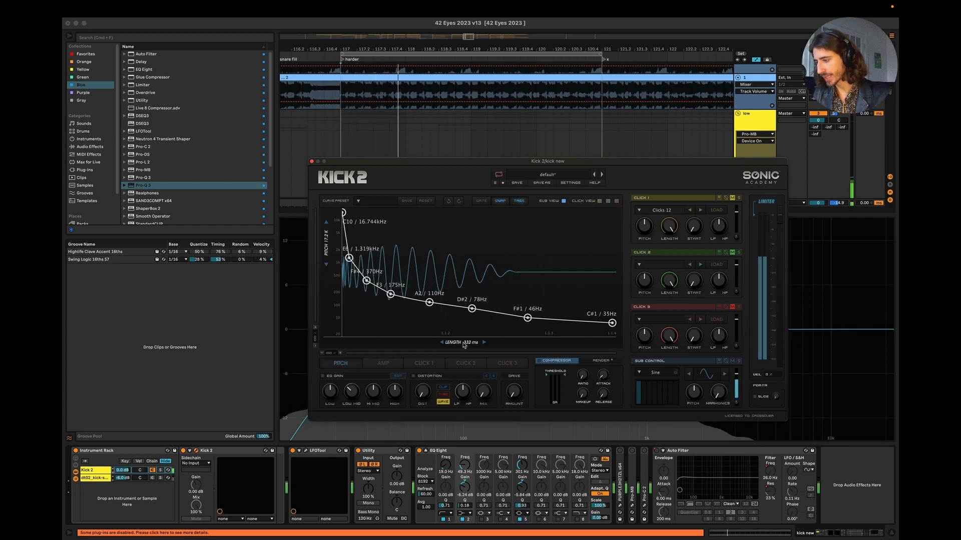
Step: Switch to Keynote, move the "Step 4: Kick Pitch" slide to position 14 and show the first "How to check kick bass length" slide
{"action": "key", "text": "super+Tab"}
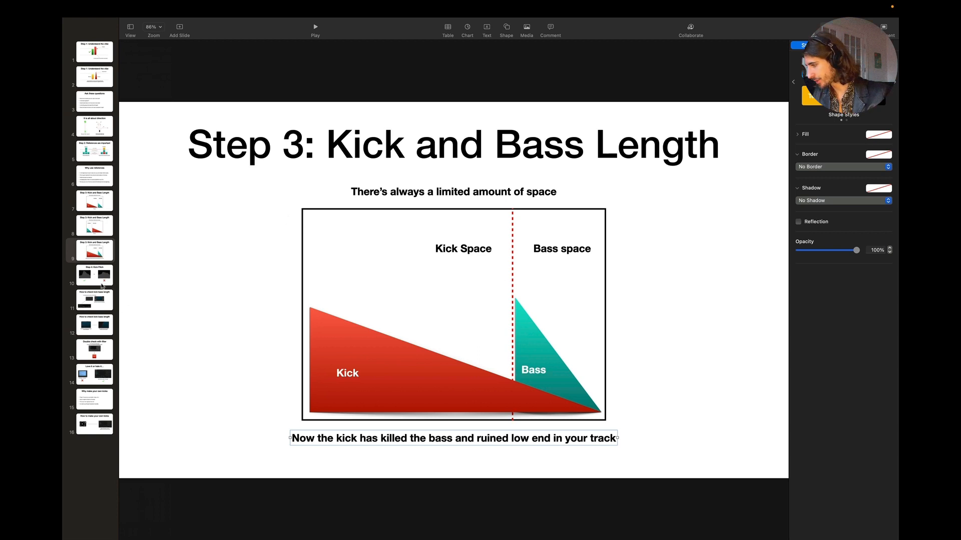
{"action": "left_click_drag", "start_coordinate": [99, 276], "coordinate": [101, 383]}
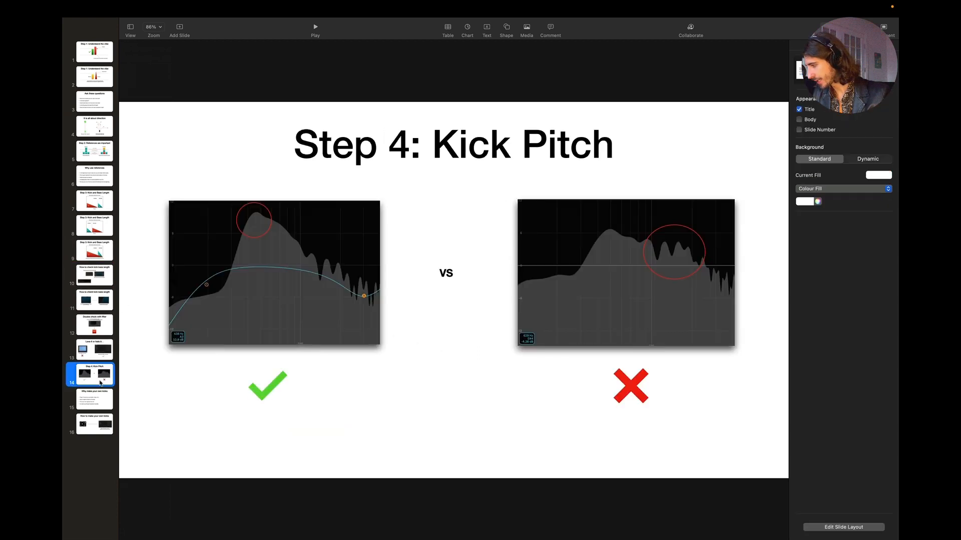
{"action": "left_click", "coordinate": [90, 276]}
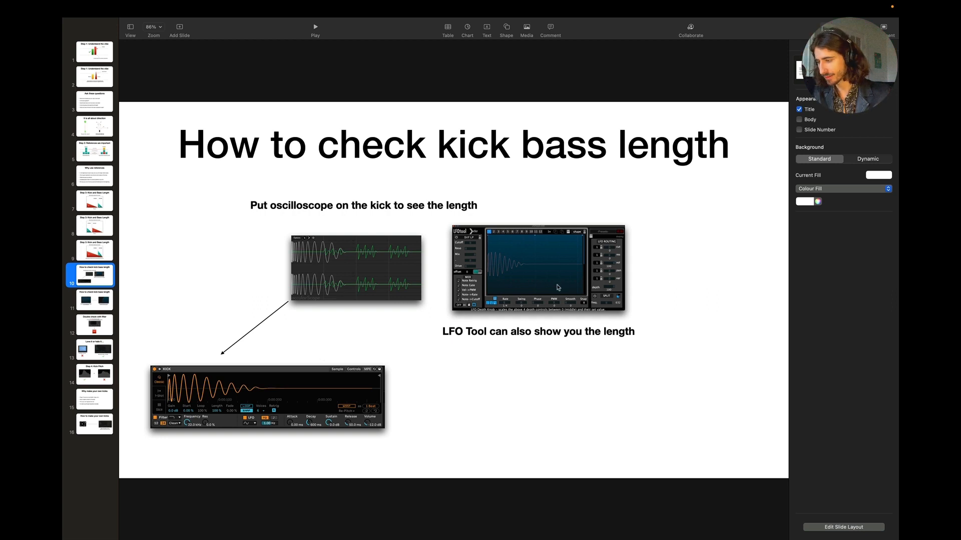
Step: Switch from Keynote to Ableton Live, close Kick 2 and insert LFOTool after EQ Eight on the kick new track
{"action": "left_click", "coordinate": [558, 286]}
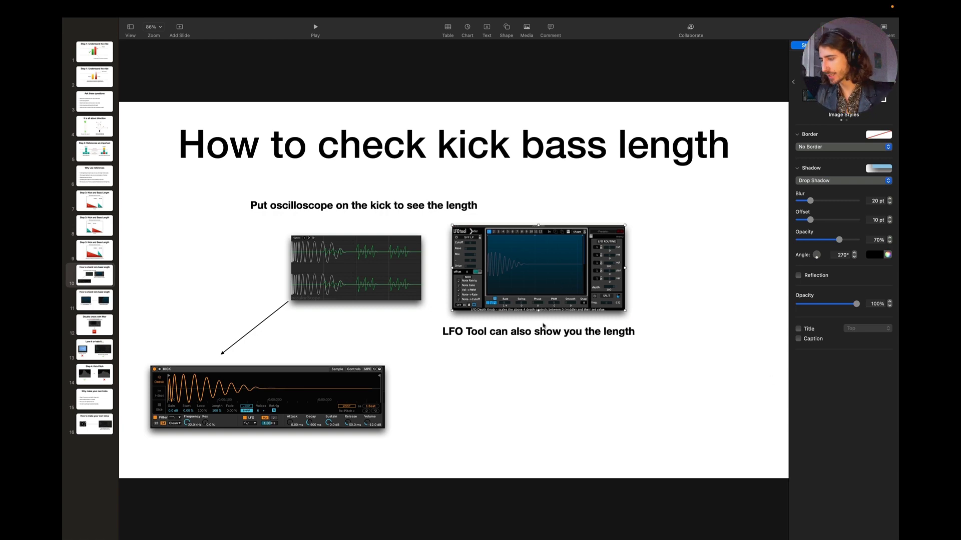
{"action": "key", "text": "super+Tab"}
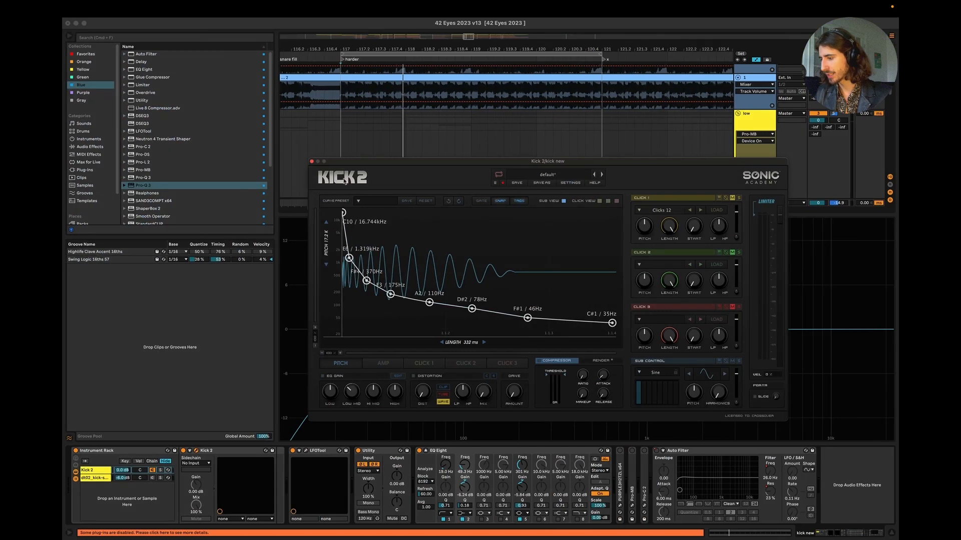
{"action": "left_click", "coordinate": [312, 161]}
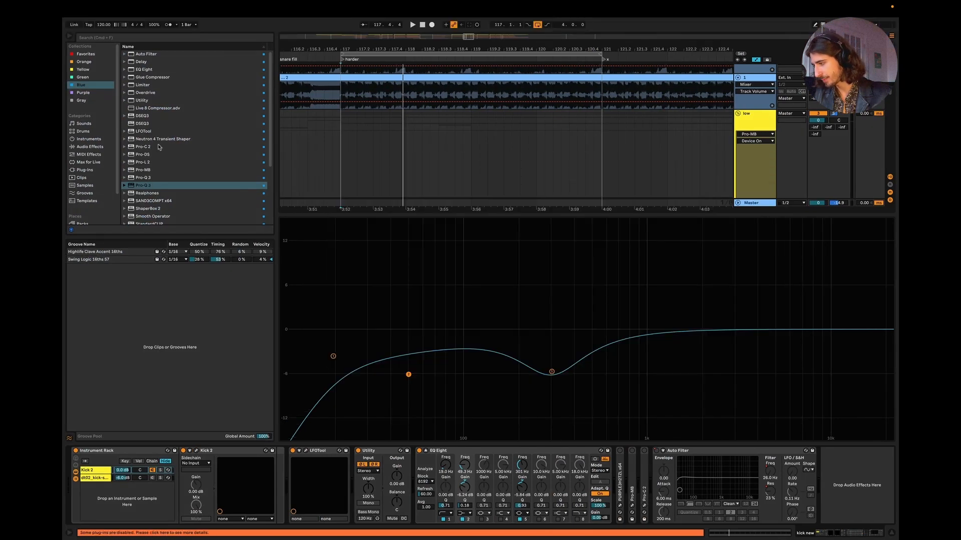
{"action": "scroll", "coordinate": [161, 173], "scroll_direction": "down", "scroll_amount": 6}
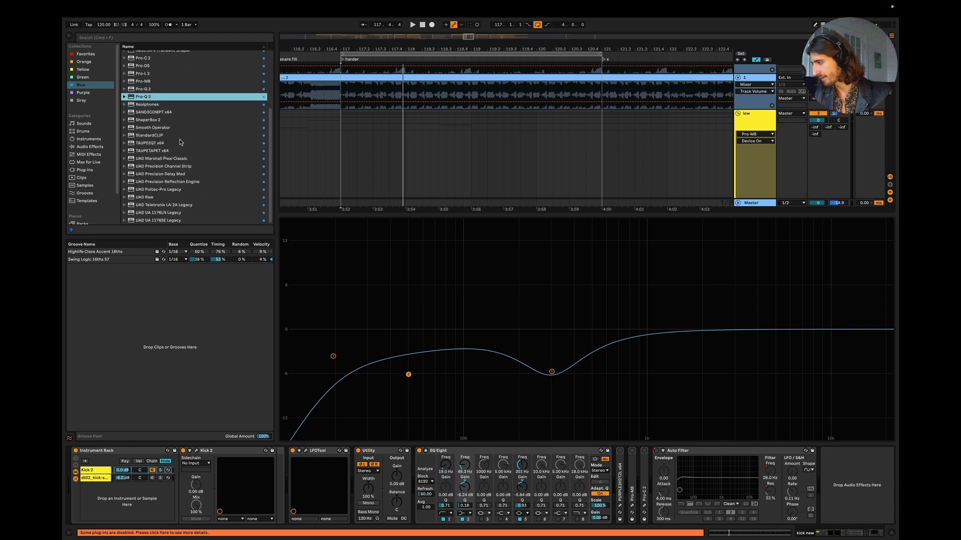
{"action": "scroll", "coordinate": [170, 131], "scroll_direction": "up", "scroll_amount": 5}
{"action": "left_click_drag", "start_coordinate": [146, 119], "coordinate": [611, 490]}
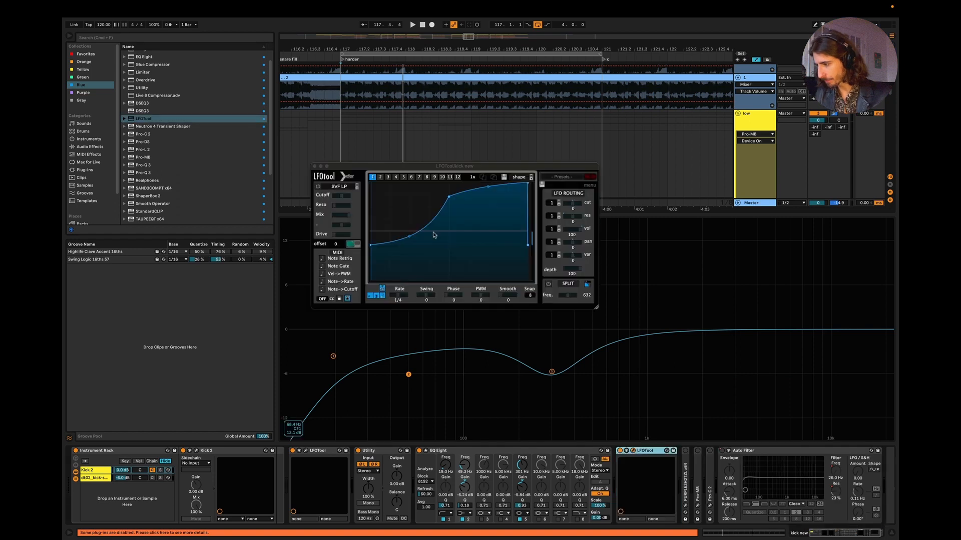
Step: Flatten the LFOTool curve at its maximum level and play the kick in the enlarged display to trace its waveform length
{"action": "left_click_drag", "start_coordinate": [371, 245], "coordinate": [373, 179]}
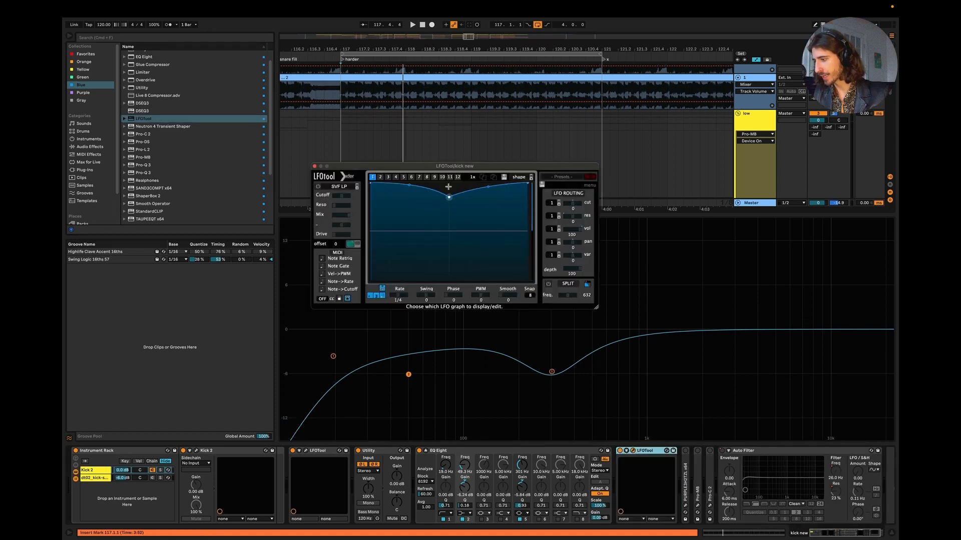
{"action": "left_click_drag", "start_coordinate": [449, 186], "coordinate": [450, 163]}
{"action": "left_click_drag", "start_coordinate": [595, 307], "coordinate": [750, 419]}
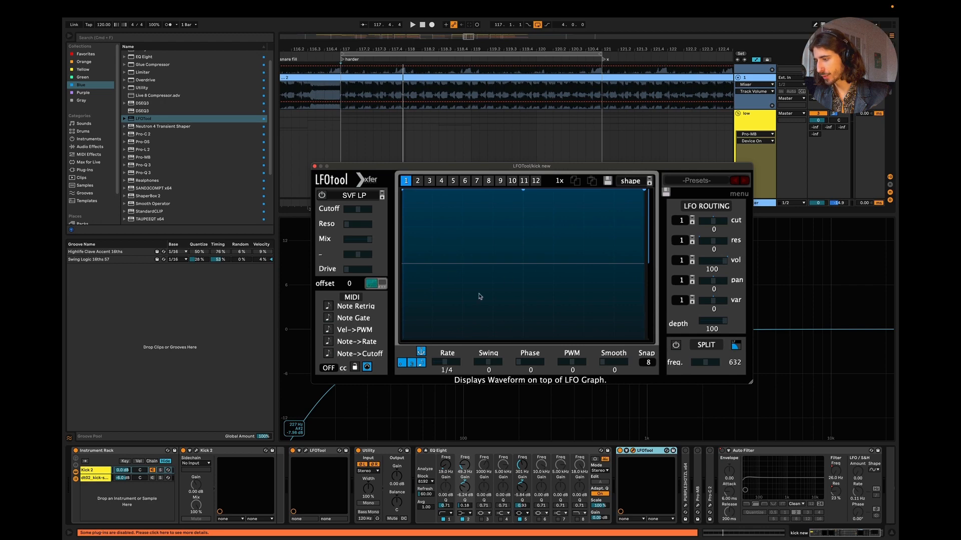
{"action": "key", "text": "space"}
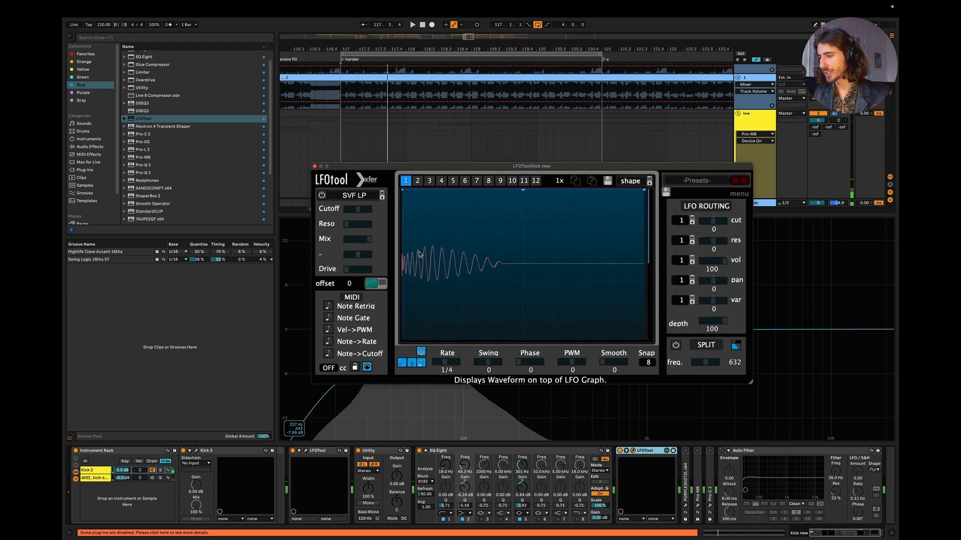
{"action": "left_click_drag", "start_coordinate": [404, 228], "coordinate": [509, 286]}
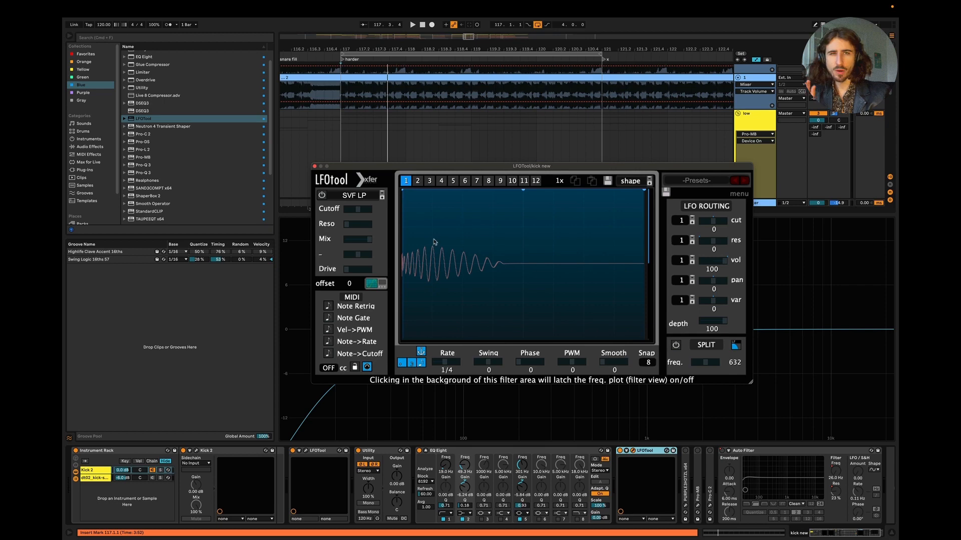
Step: Close the kick's LFOTool, open the psy tech bass track's devices and insert LFOTool between Pro-Q 3 and ShaperBox 2
{"action": "left_click", "coordinate": [314, 166]}
{"action": "left_click", "coordinate": [893, 534]}
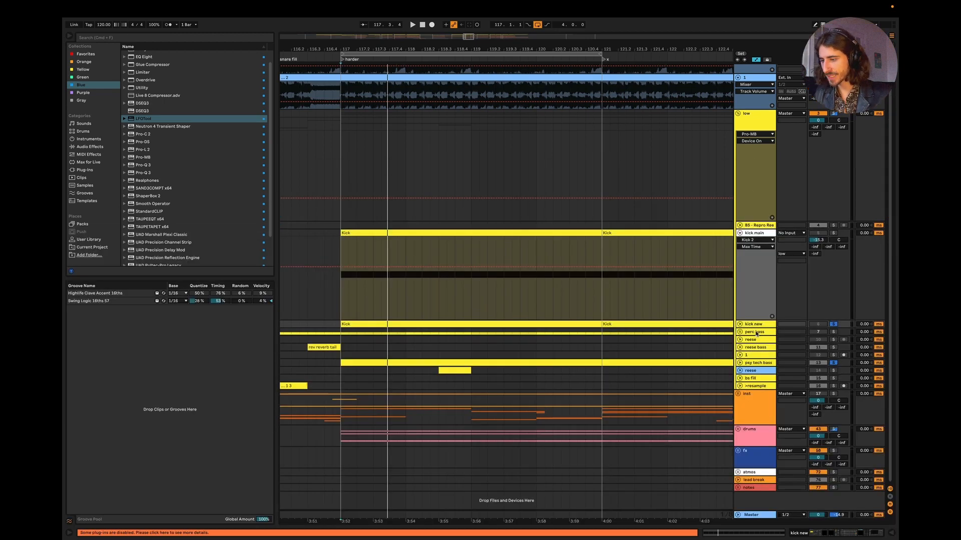
{"action": "double_click", "coordinate": [760, 364]}
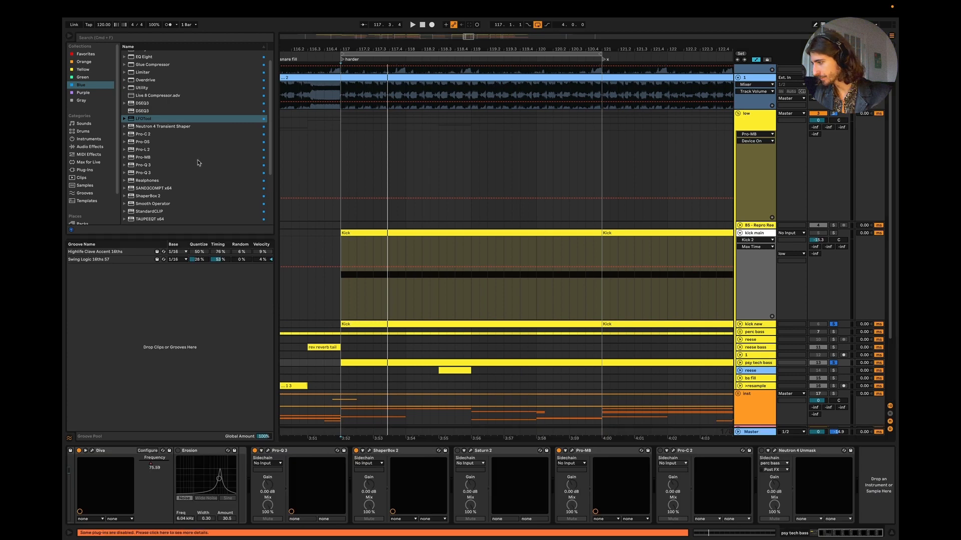
{"action": "scroll", "coordinate": [188, 153], "scroll_direction": "up", "scroll_amount": 2}
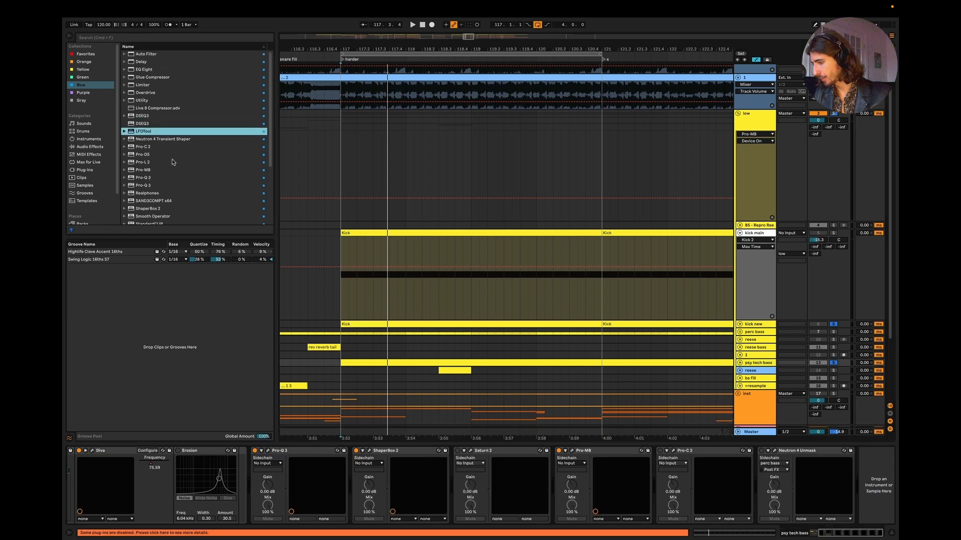
{"action": "left_click_drag", "start_coordinate": [173, 162], "coordinate": [396, 468]}
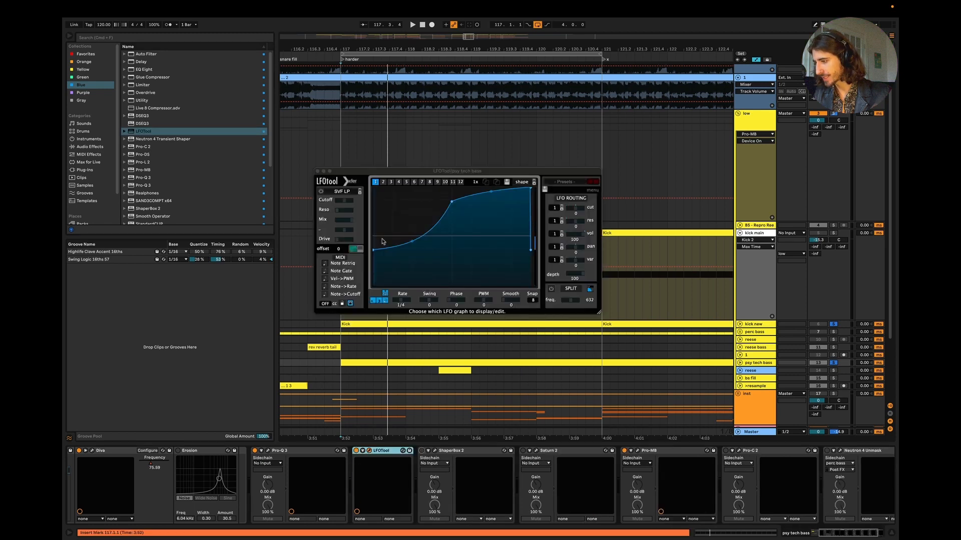
Step: Shape the psy tech bass LFOTool curve into a steep S-shaped rise from zero, with its midpoint where the kick ends
{"action": "left_click_drag", "start_coordinate": [378, 253], "coordinate": [375, 351]}
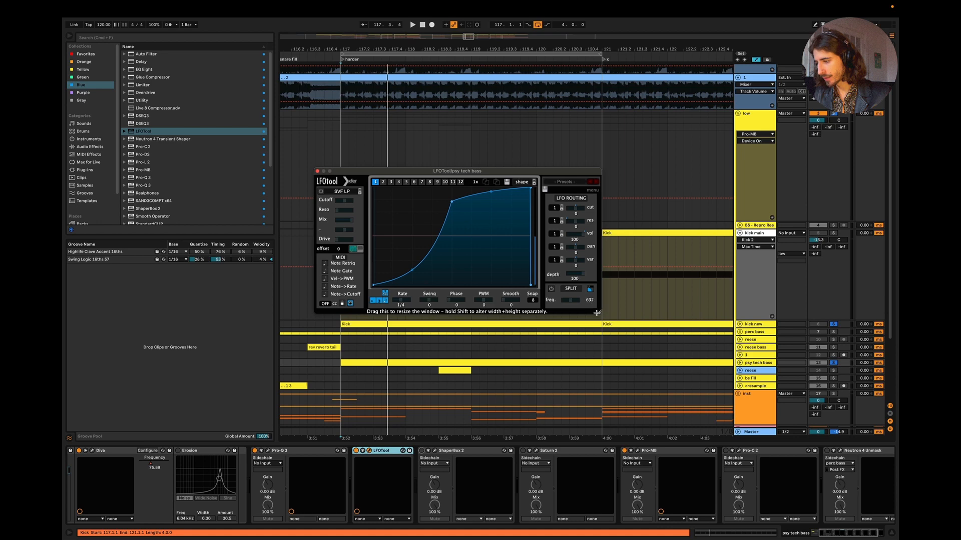
{"action": "left_click_drag", "start_coordinate": [599, 312], "coordinate": [751, 380]}
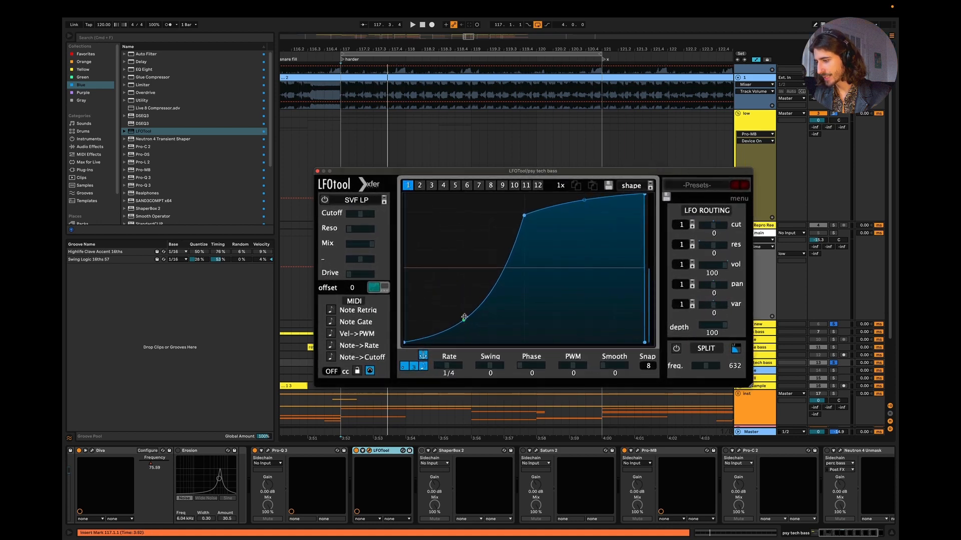
{"action": "left_click_drag", "start_coordinate": [464, 317], "coordinate": [470, 332]}
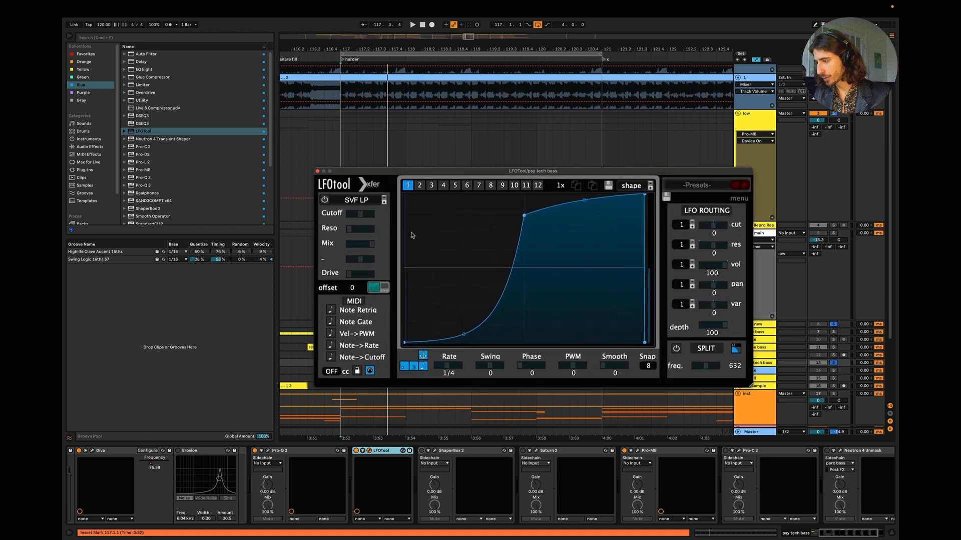
{"action": "left_click_drag", "start_coordinate": [411, 232], "coordinate": [494, 288]}
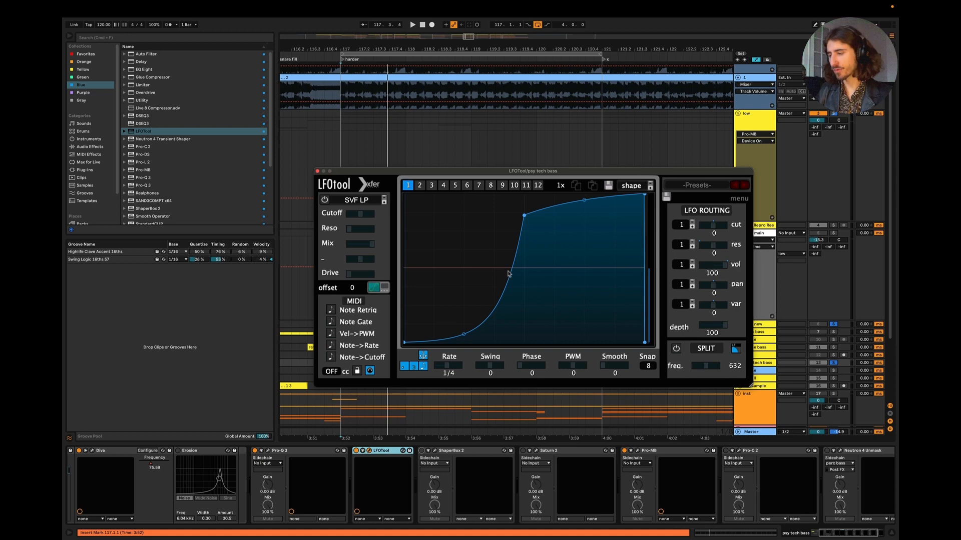
{"action": "mouse_move", "coordinate": [524, 216]}
{"action": "left_mouse_down"}
{"action": "mouse_move", "coordinate": [511, 216]}
{"action": "mouse_move", "coordinate": [513, 230]}
{"action": "left_mouse_up"}
{"action": "left_click_drag", "start_coordinate": [578, 205], "coordinate": [576, 171]}
{"action": "left_click_drag", "start_coordinate": [513, 232], "coordinate": [509, 272]}
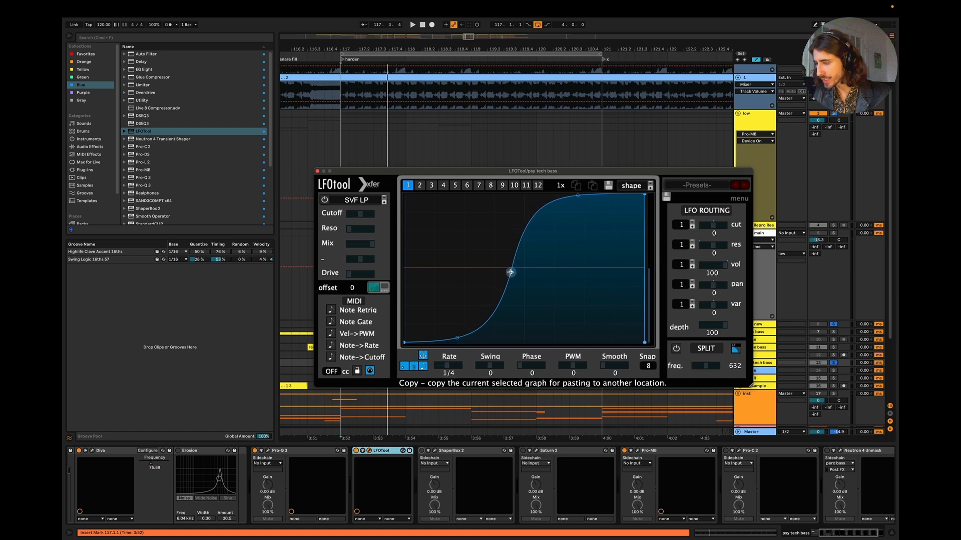
Step: Play the bass, nudge the curve's midpoint slightly later and set LFOTool's Smooth to 21
{"action": "key", "text": "space"}
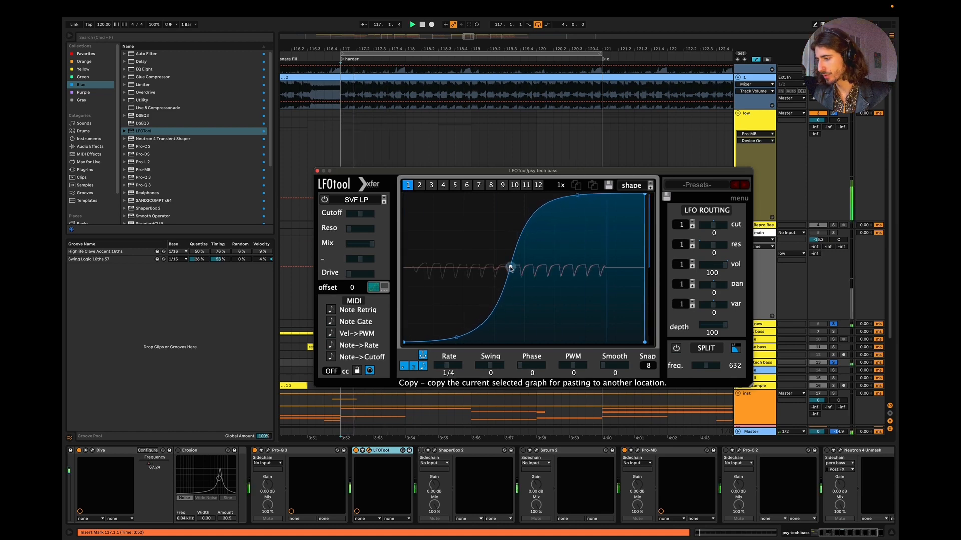
{"action": "left_click_drag", "start_coordinate": [511, 268], "coordinate": [513, 269]}
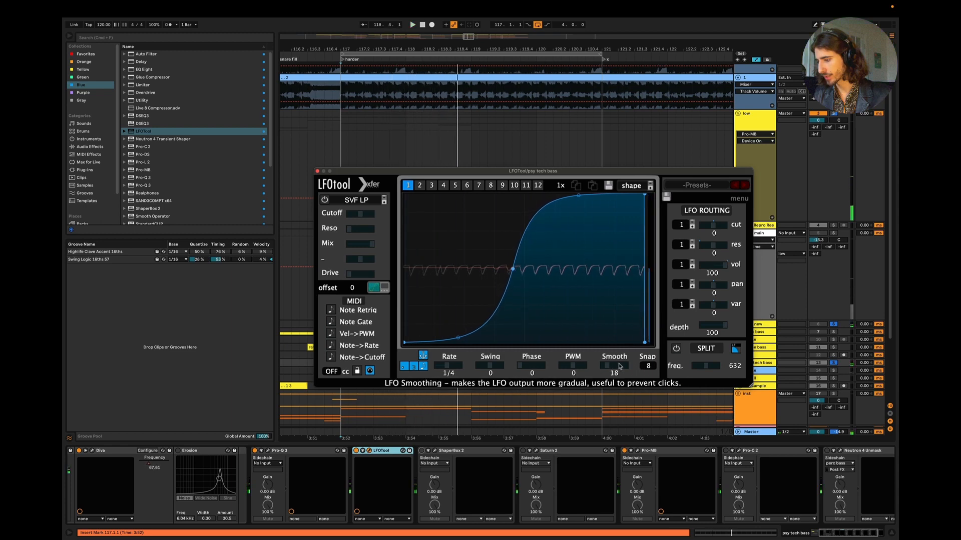
{"action": "left_click_drag", "start_coordinate": [620, 366], "coordinate": [622, 366]}
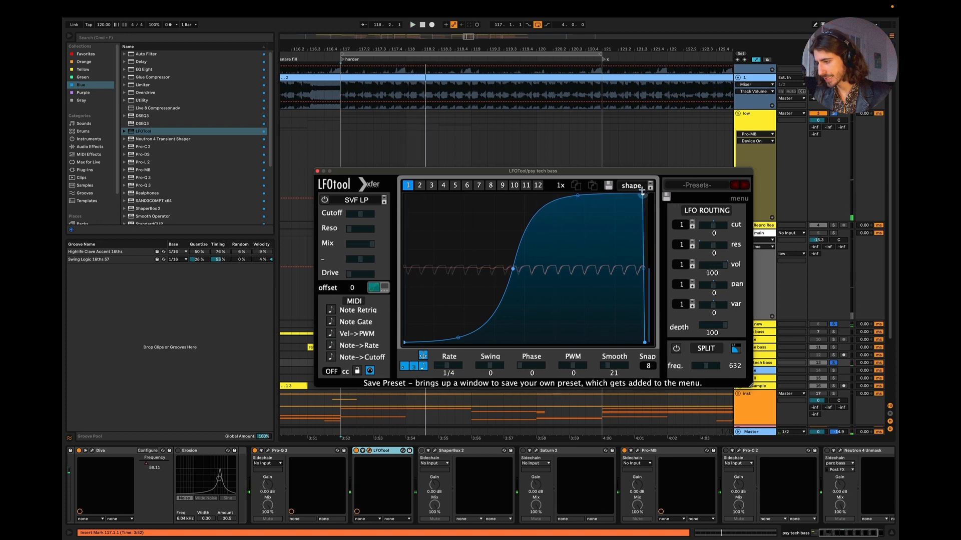
Step: Fine-tune the LFOTool midpoint during playback, view the psy tech bass device chain and restart playback to check the waveform
{"action": "key", "text": "space"}
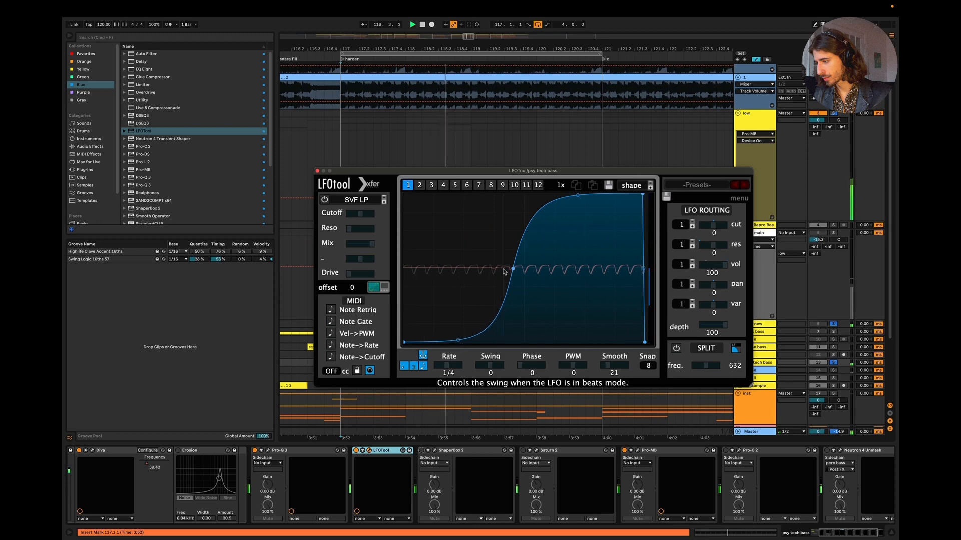
{"action": "mouse_move", "coordinate": [511, 269]}
{"action": "left_mouse_down"}
{"action": "mouse_move", "coordinate": [585, 269]}
{"action": "mouse_move", "coordinate": [456, 274]}
{"action": "mouse_move", "coordinate": [512, 268]}
{"action": "left_mouse_up"}
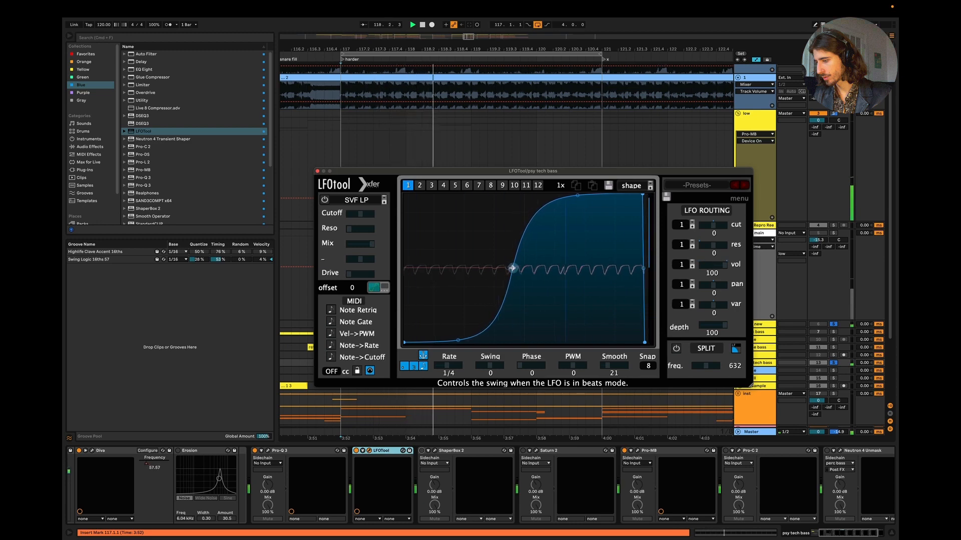
{"action": "key", "text": "space"}
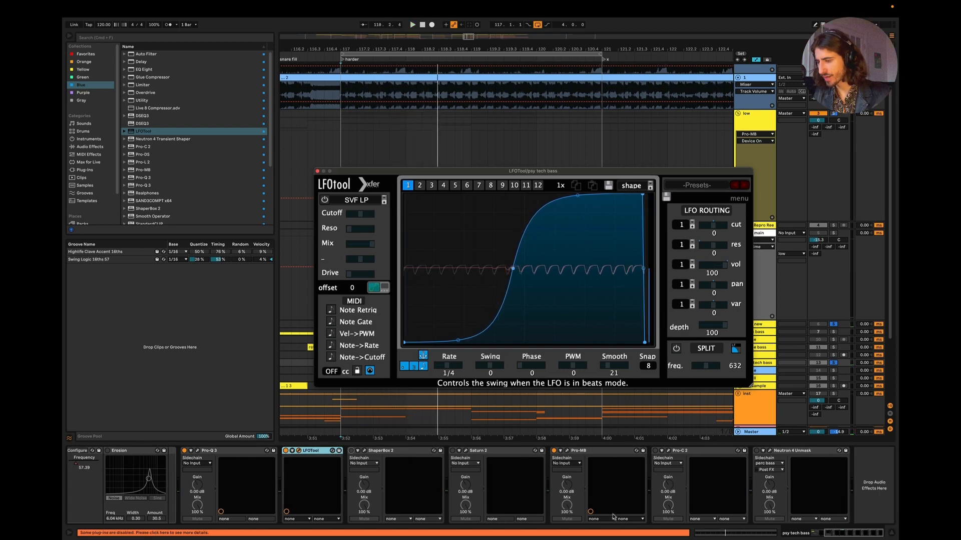
{"action": "scroll", "coordinate": [603, 509], "scroll_direction": "left", "scroll_amount": 4}
{"action": "key", "text": "space"}
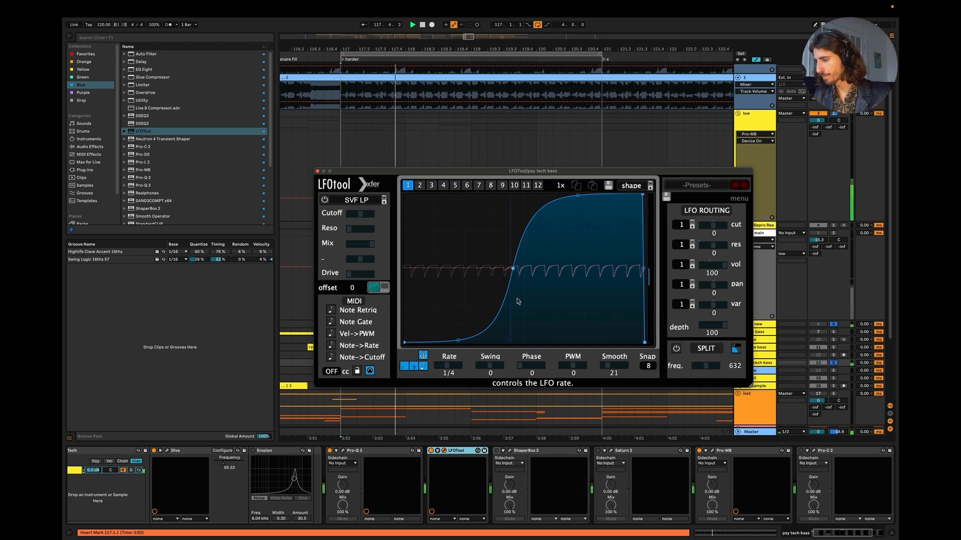
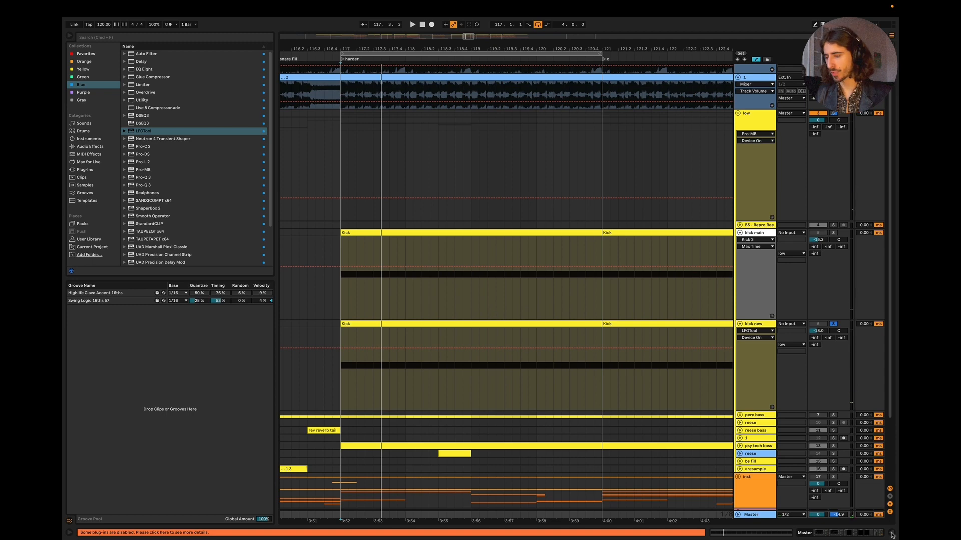
Step: Play the kick new track together with the drums group from bar 117 to judge the kick's length
{"action": "key", "text": "space"}
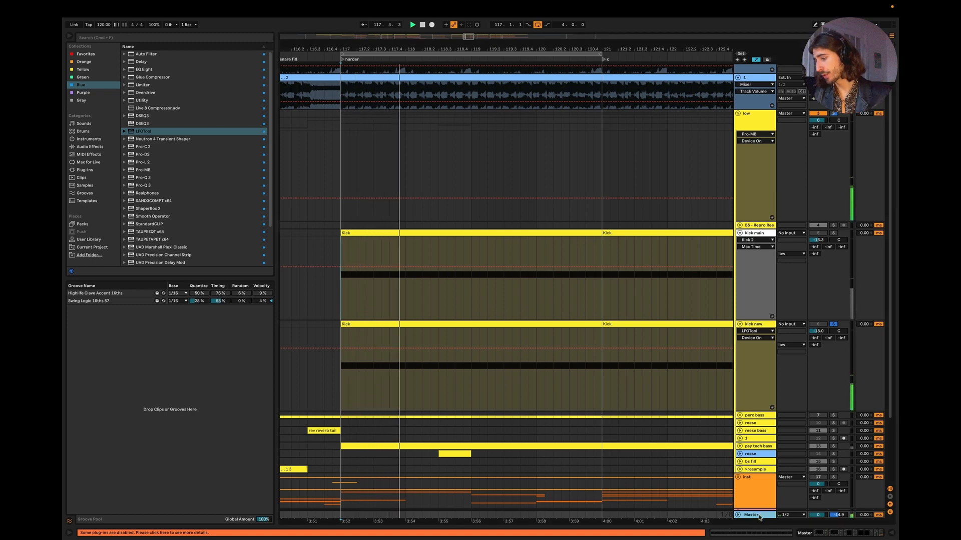
{"action": "scroll", "coordinate": [800, 450], "scroll_direction": "down", "scroll_amount": 3}
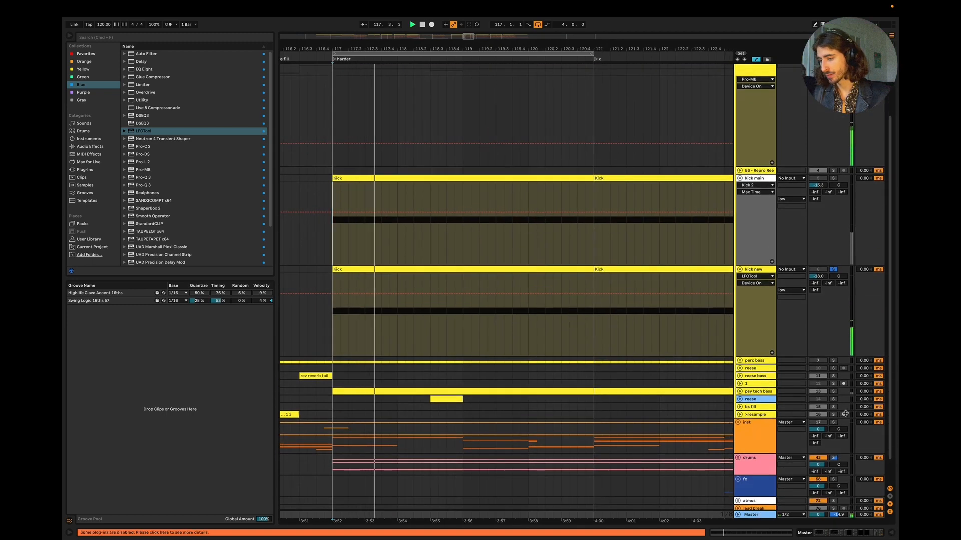
{"action": "scroll", "coordinate": [589, 424], "scroll_direction": "left", "scroll_amount": 2}
{"action": "scroll", "coordinate": [589, 424], "scroll_direction": "down", "scroll_amount": 1}
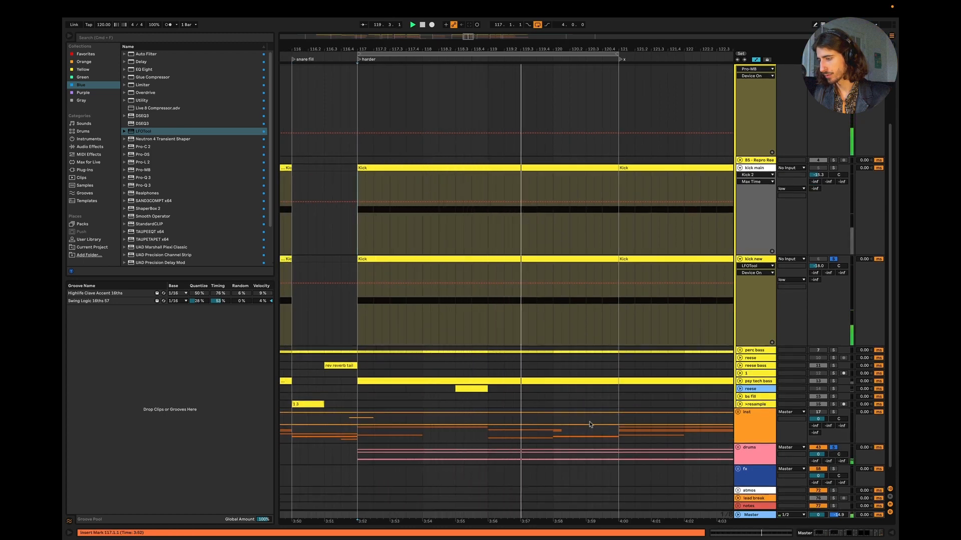
{"action": "key", "text": "space"}
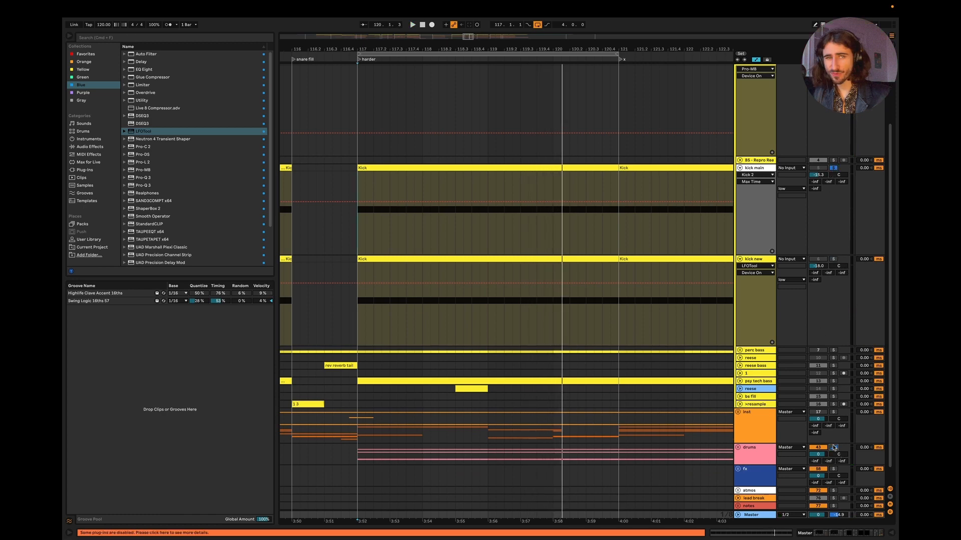
Step: Solo kick main instead of kick new, open its Kick 2, adjust the kick length during playback to 460 ms and close the plug-in
{"action": "key", "text": "space"}
{"action": "key", "text": "space"}
{"action": "double_click", "coordinate": [755, 168]}
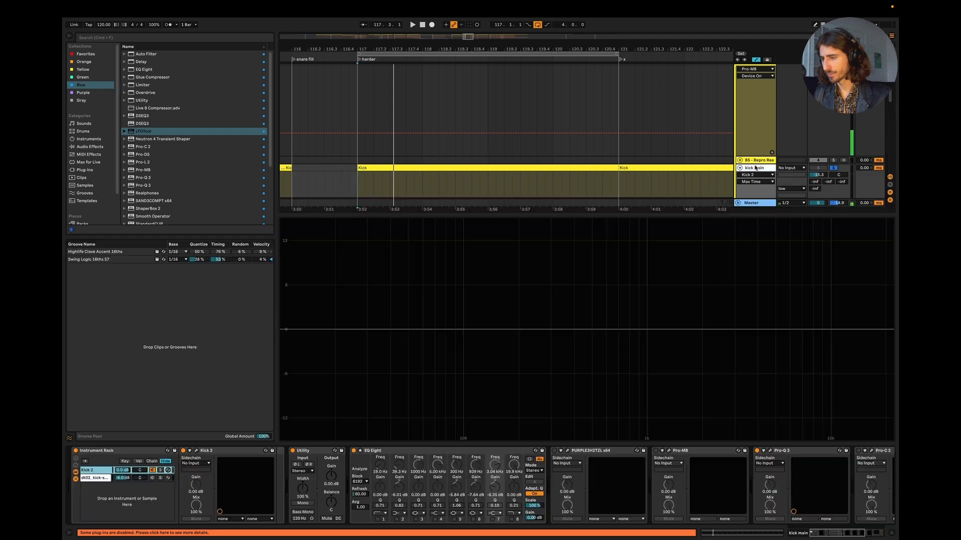
{"action": "key", "text": "space"}
{"action": "left_click", "coordinate": [196, 451]}
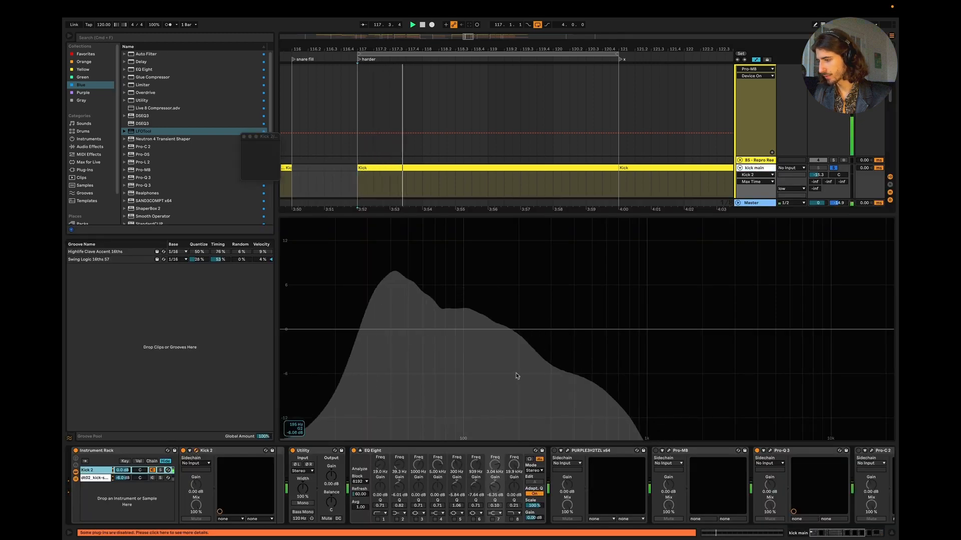
{"action": "left_click_drag", "start_coordinate": [443, 318], "coordinate": [407, 316]}
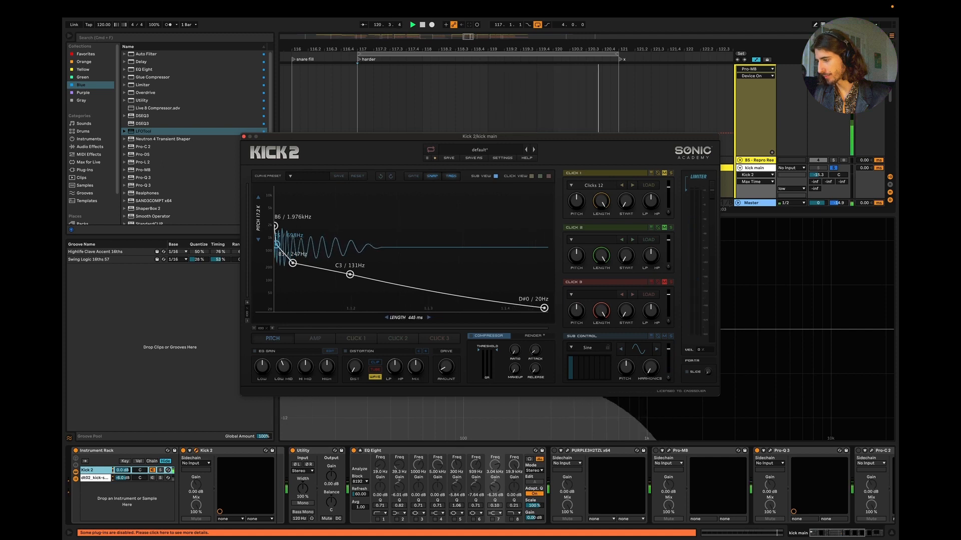
{"action": "key", "text": "space"}
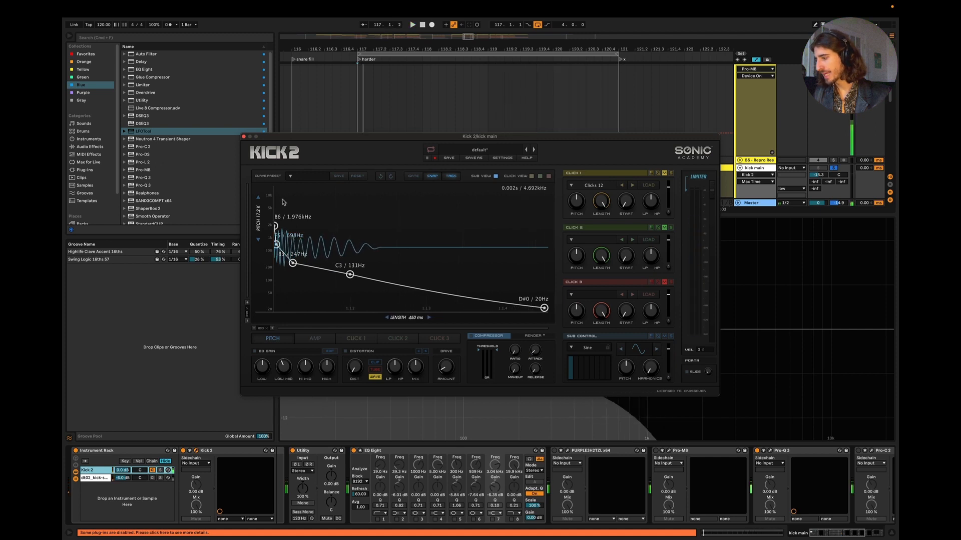
{"action": "left_click", "coordinate": [244, 137]}
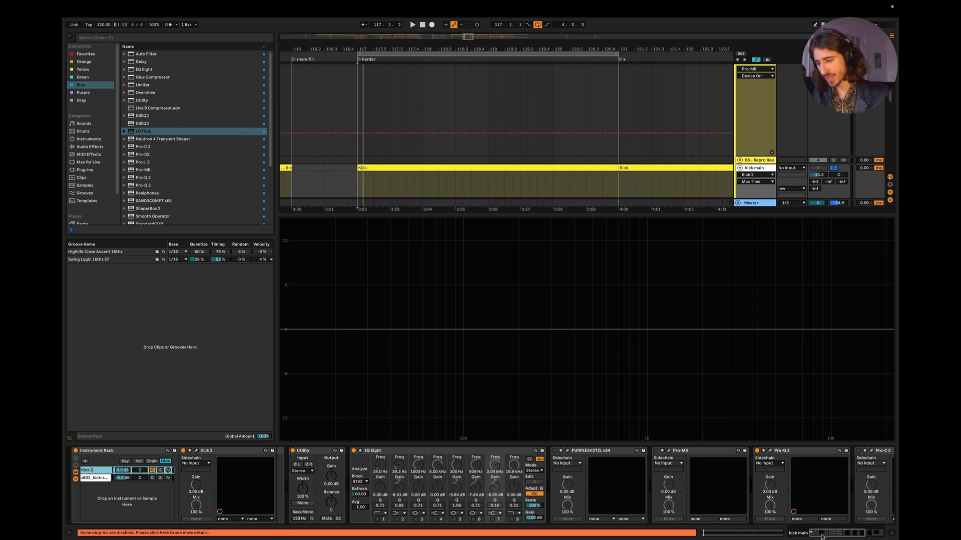
Step: Solo psy tech bass alongside kick main, play the two together and show the bass track's devices
{"action": "left_click", "coordinate": [891, 535]}
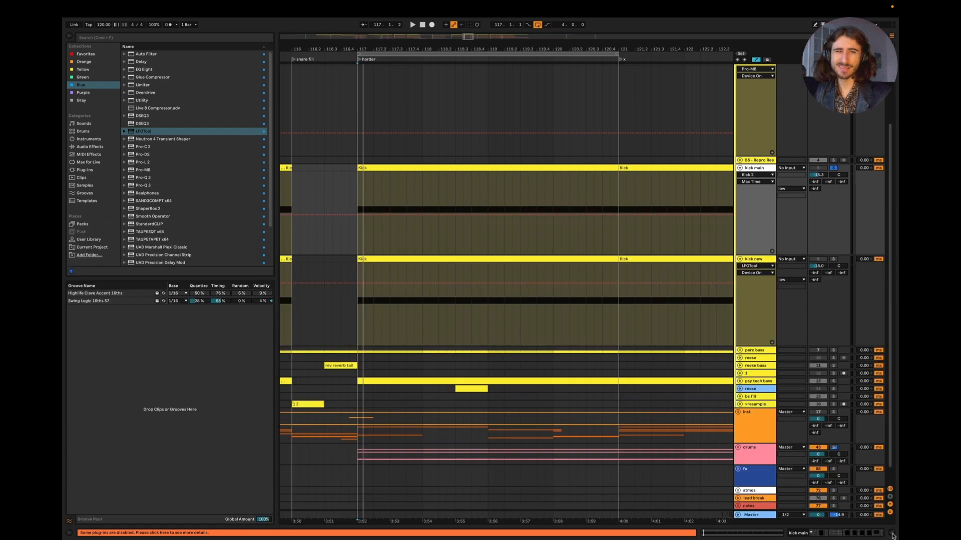
{"action": "left_click", "coordinate": [833, 382]}
{"action": "key", "text": "space"}
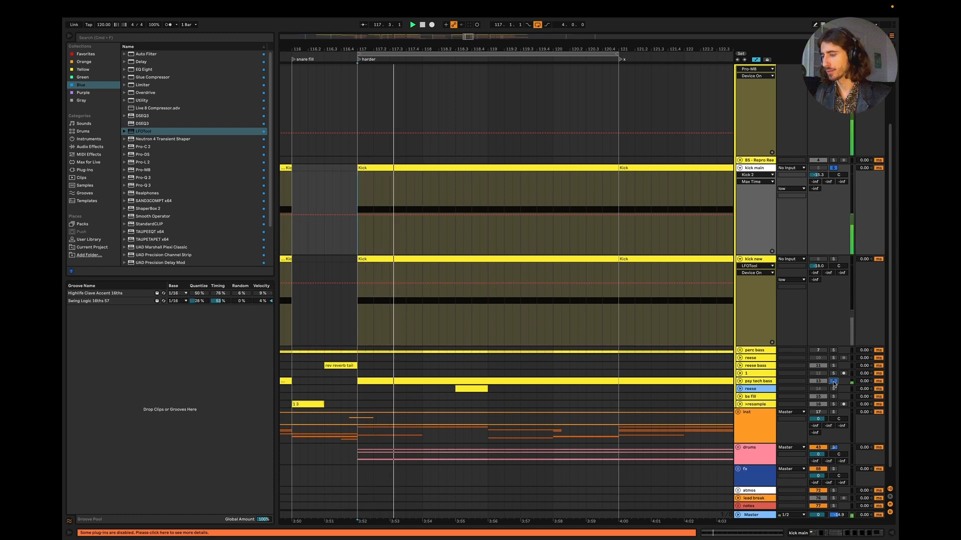
{"action": "double_click", "coordinate": [760, 383]}
{"action": "key", "text": "space"}
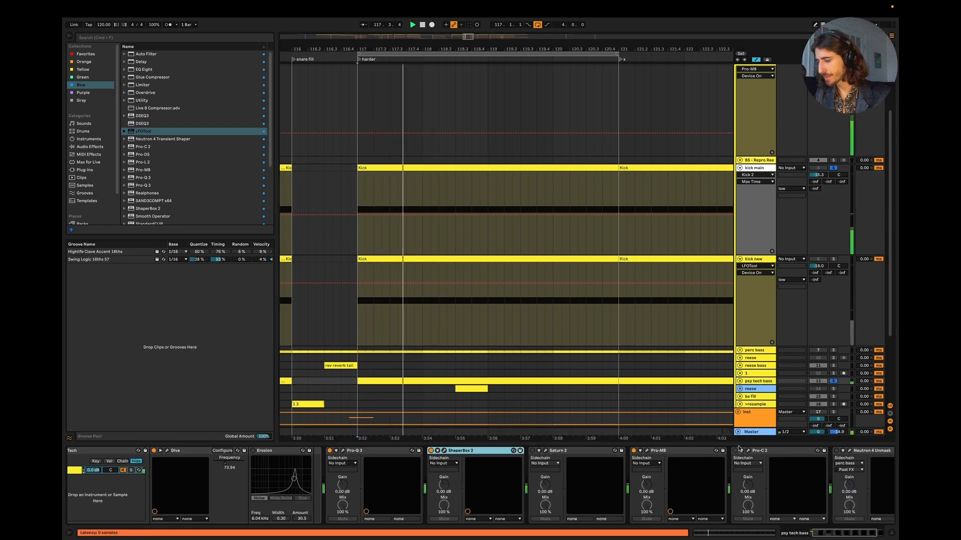
Step: Turn on Realphones on the Master track and listen to kick main with the bass through it
{"action": "left_click", "coordinate": [745, 432]}
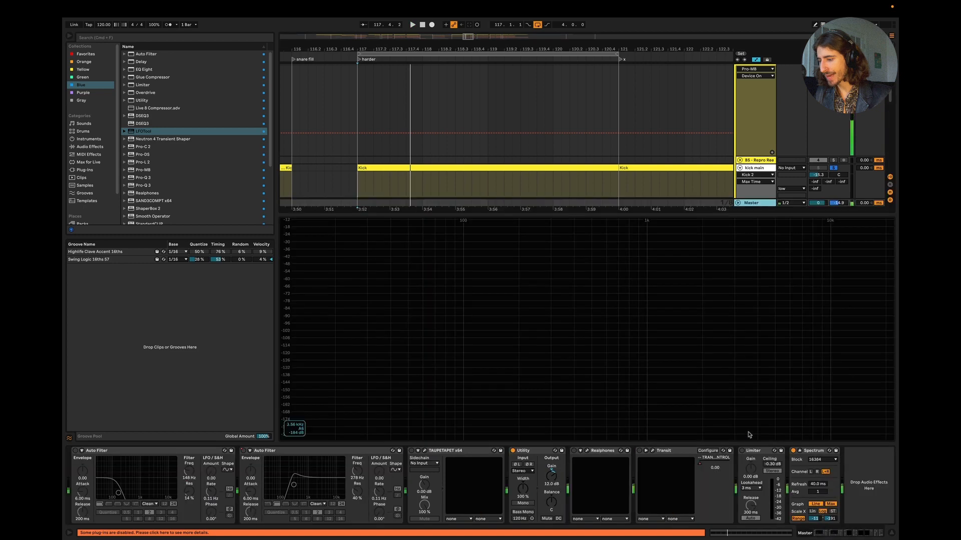
{"action": "left_click", "coordinate": [587, 452]}
{"action": "key", "text": "space"}
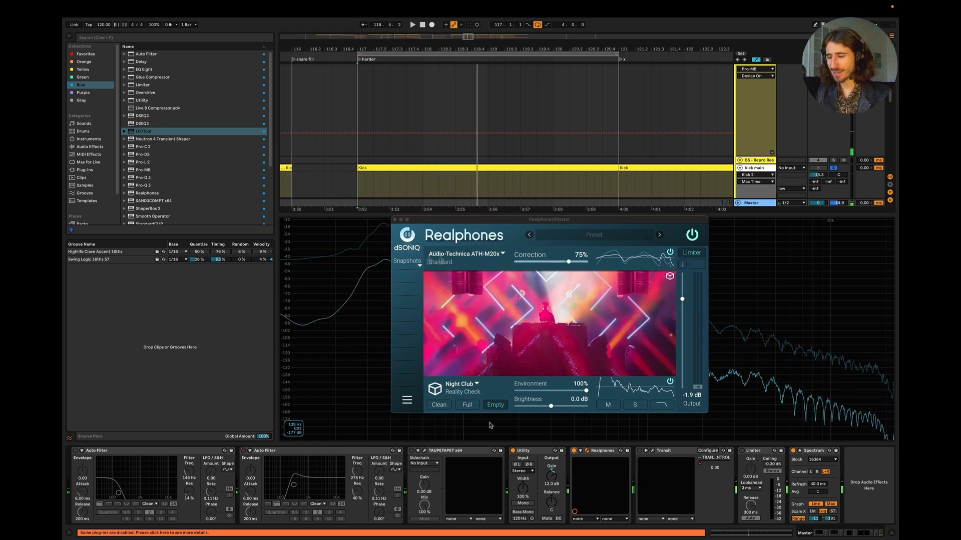
{"action": "left_click", "coordinate": [394, 220]}
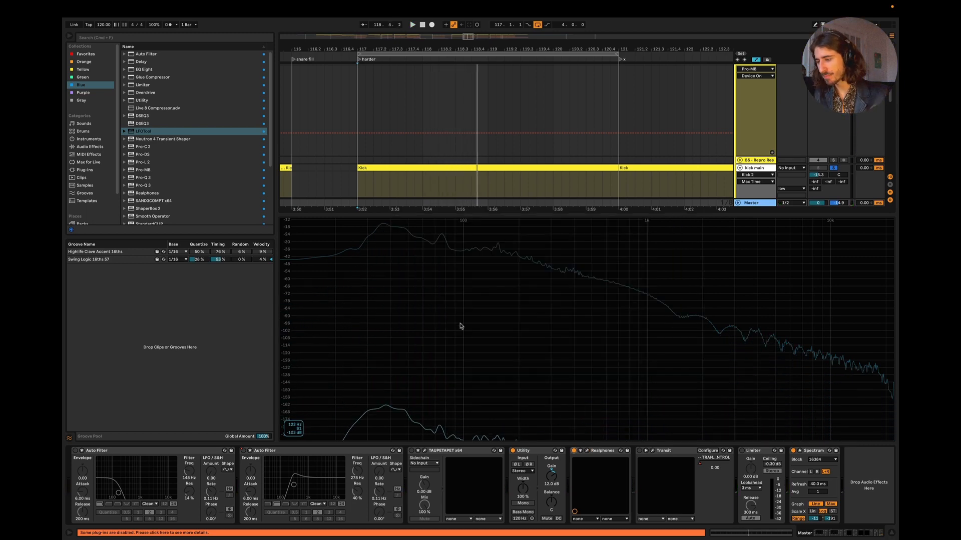
{"action": "key", "text": "space"}
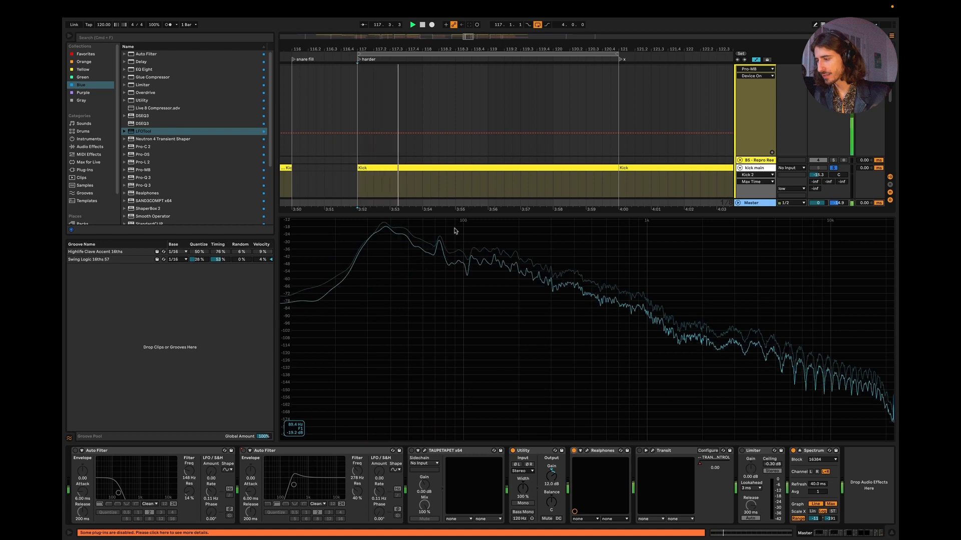
Step: Hide the device view, solo kick new in place of kick main and play it against psy tech bass for comparison
{"action": "left_click", "coordinate": [895, 530]}
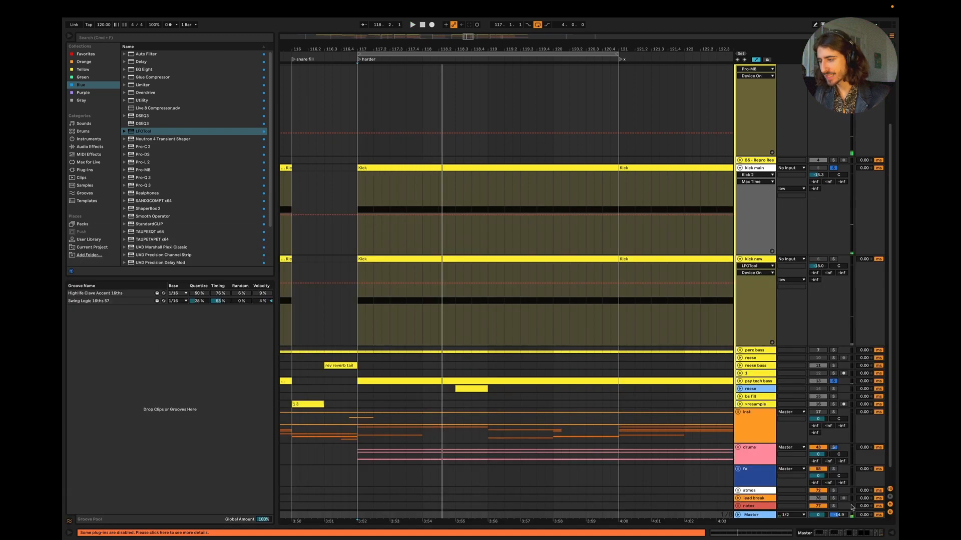
{"action": "left_click", "coordinate": [833, 258]}
{"action": "key", "text": "space"}
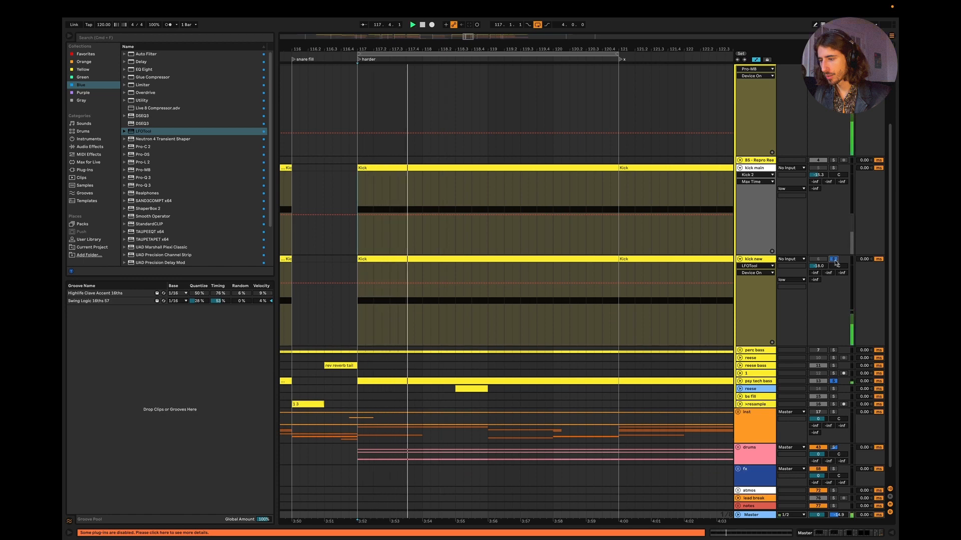
{"action": "key", "text": "space"}
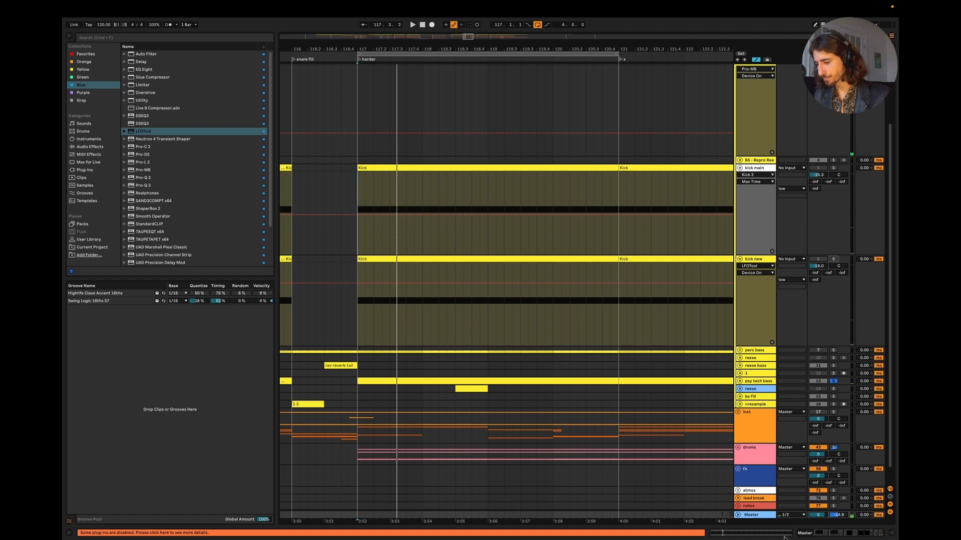
Step: Switch to Keynote and examine the correct kick spectrum image on the Step 4: Kick Pitch slide
{"action": "key", "text": "ctrl+Left"}
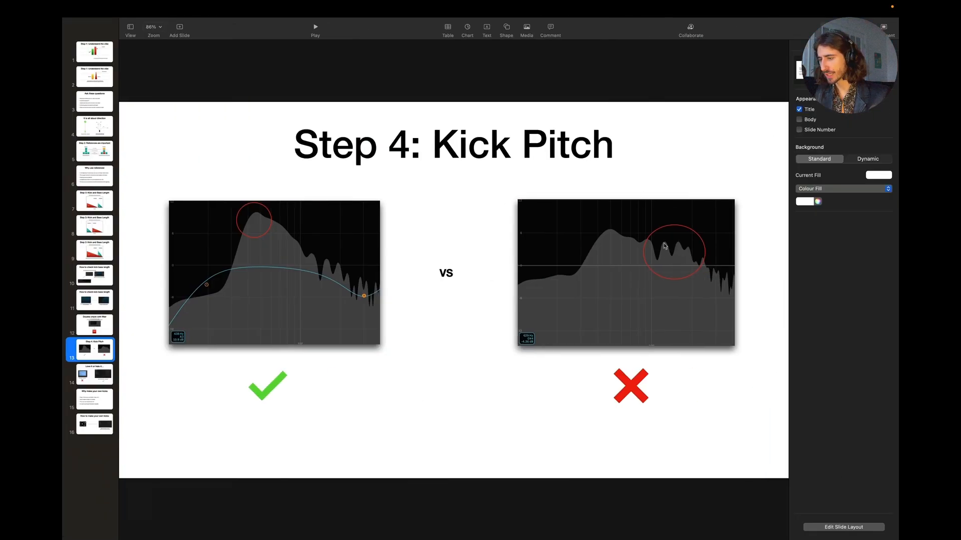
{"action": "left_click_drag", "start_coordinate": [212, 163], "coordinate": [248, 230]}
{"action": "key", "text": "super+z"}
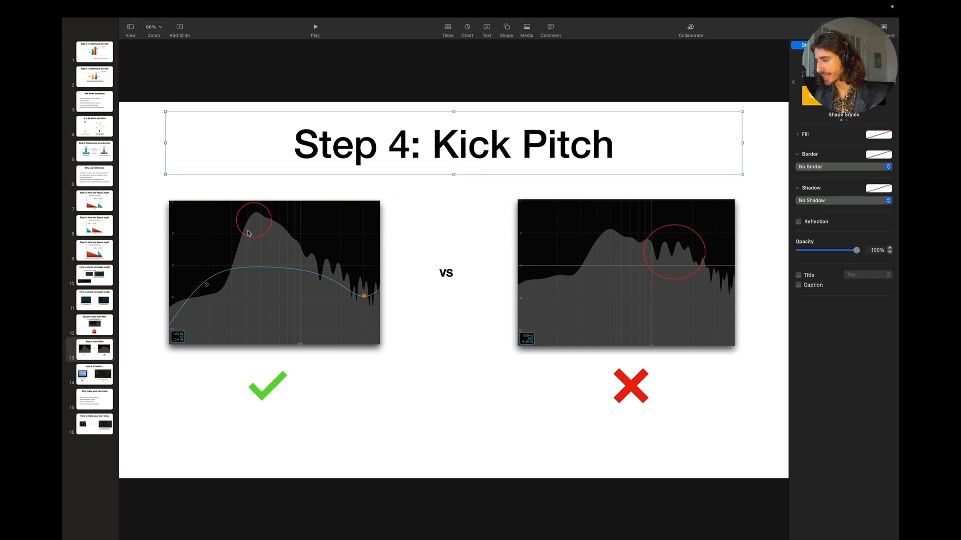
{"action": "left_click", "coordinate": [215, 408]}
{"action": "left_click_drag", "start_coordinate": [198, 412], "coordinate": [299, 202]}
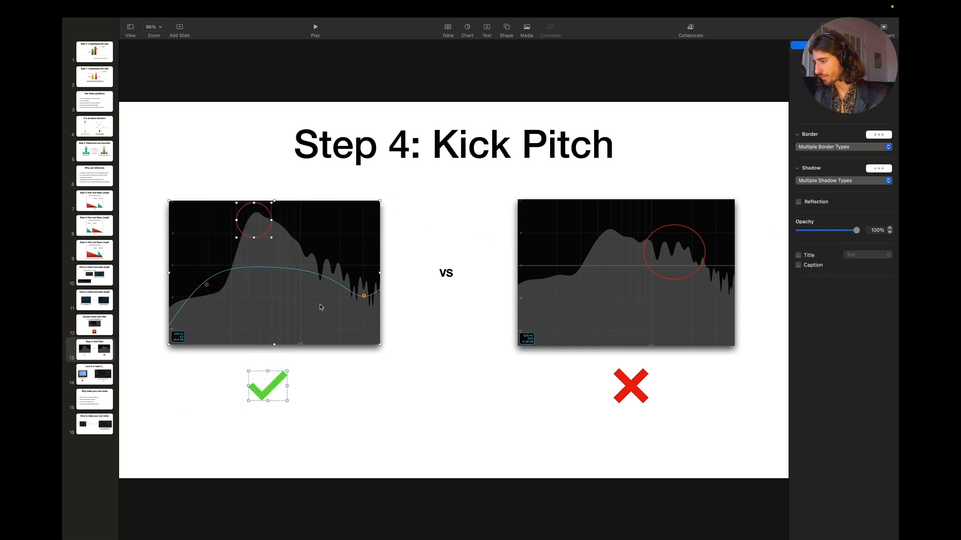
{"action": "left_click", "coordinate": [371, 396]}
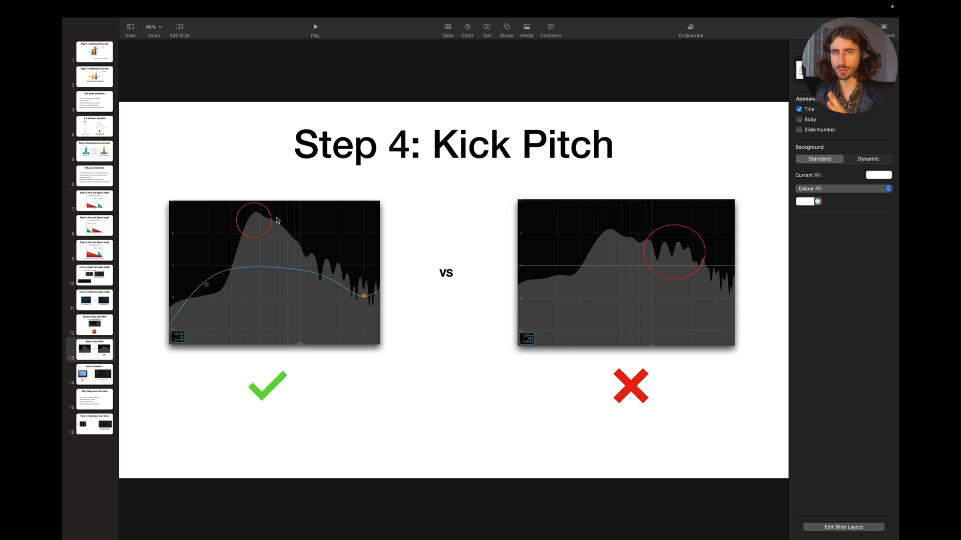
Step: Return to Ableton Live, solo kick main and play it to examine its fundamental peak in the EQ Eight spectrum
{"action": "key", "text": "ctrl+Left"}
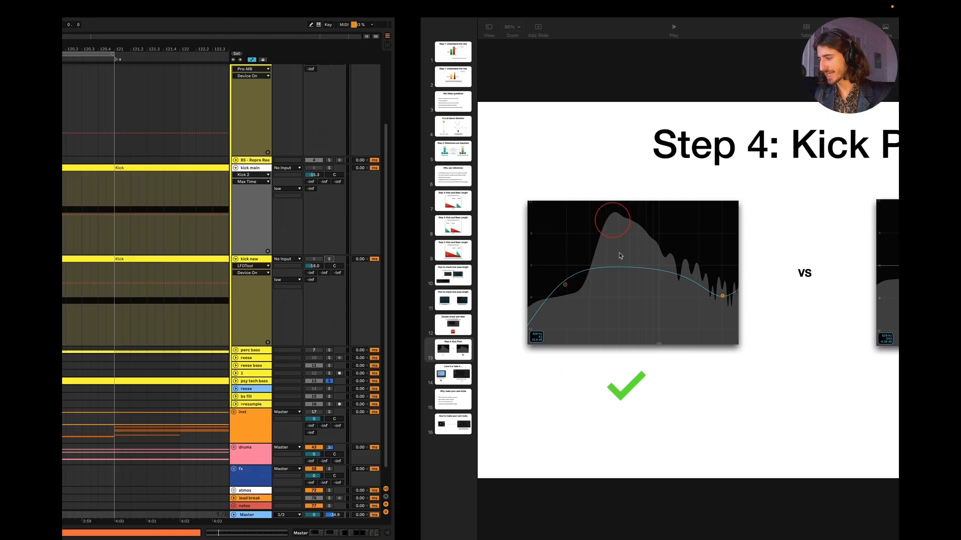
{"action": "left_click", "coordinate": [750, 169]}
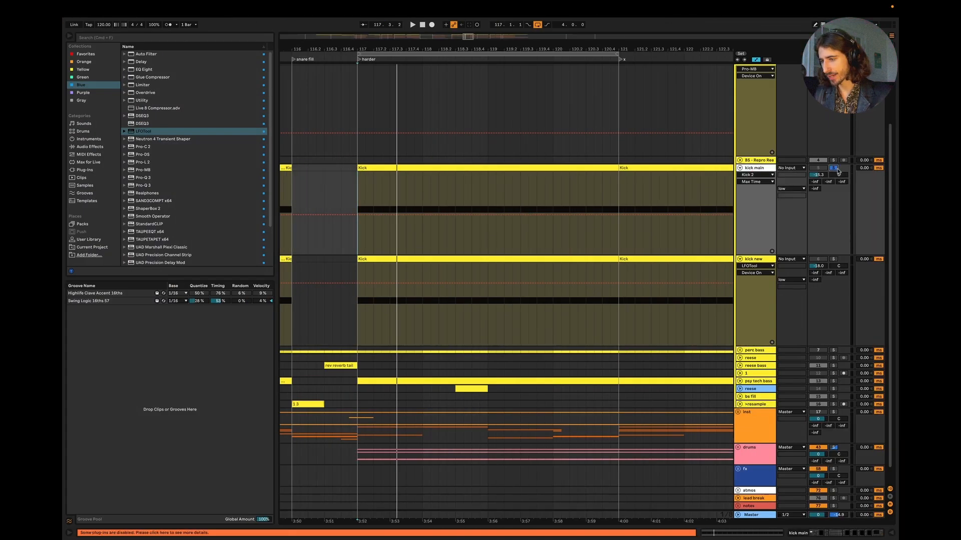
{"action": "double_click", "coordinate": [761, 170]}
{"action": "scroll", "coordinate": [736, 496], "scroll_direction": "right", "scroll_amount": 5}
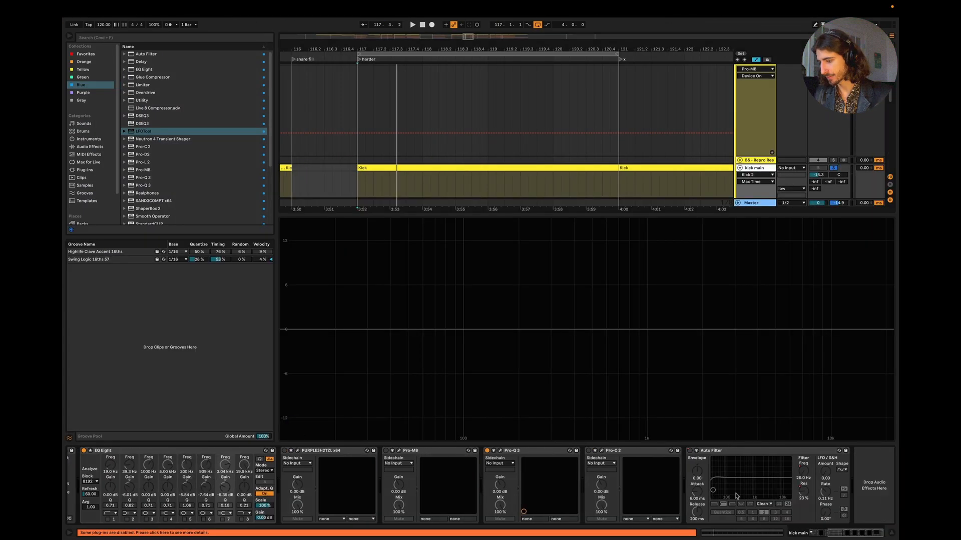
{"action": "scroll", "coordinate": [736, 497], "scroll_direction": "left", "scroll_amount": 5}
{"action": "key", "text": "space"}
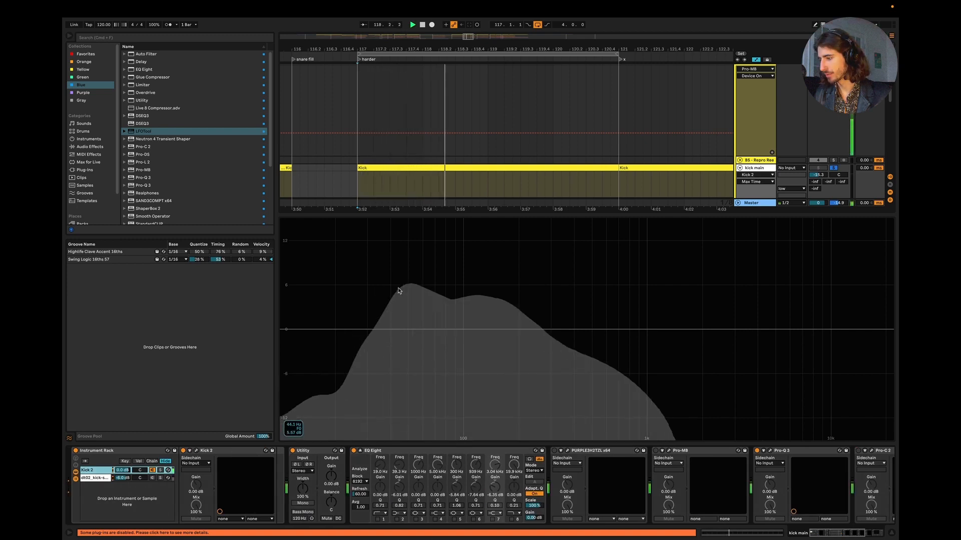
{"action": "key", "text": "space"}
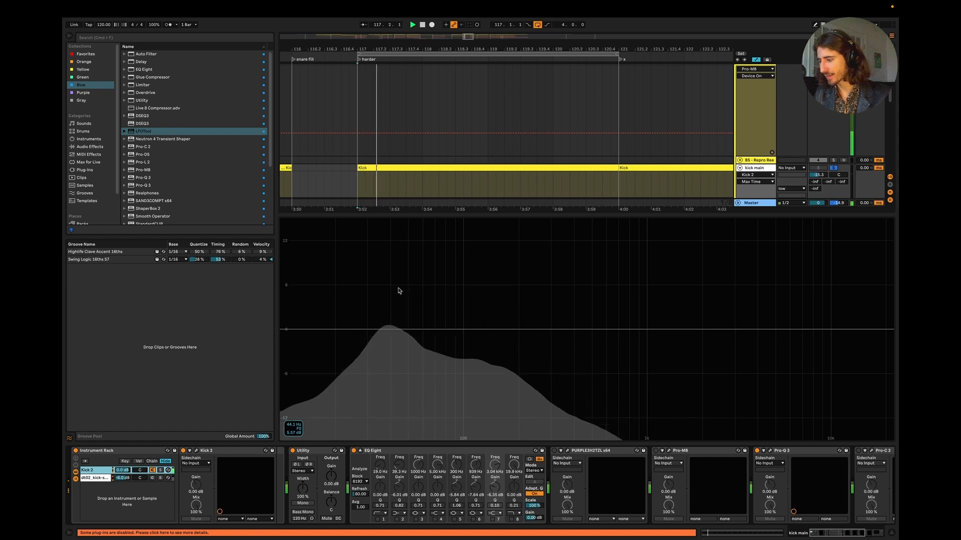
{"action": "key", "text": "space"}
Step: Try a dip at 144 Hz on kick main using EQ Eight band 5, audition it during playback and switch the band off
{"action": "left_click", "coordinate": [436, 519]}
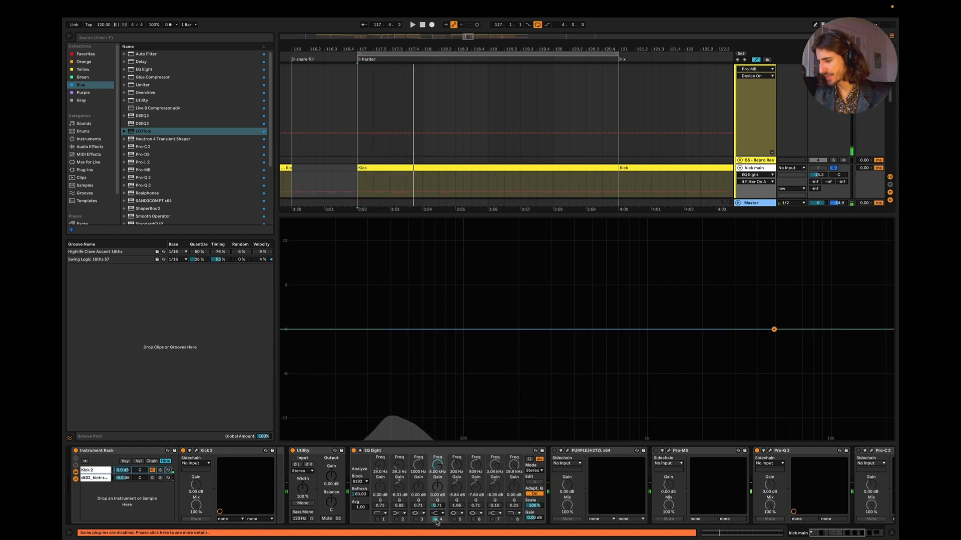
{"action": "left_click", "coordinate": [436, 520]}
{"action": "left_click", "coordinate": [454, 519]}
{"action": "key", "text": "space"}
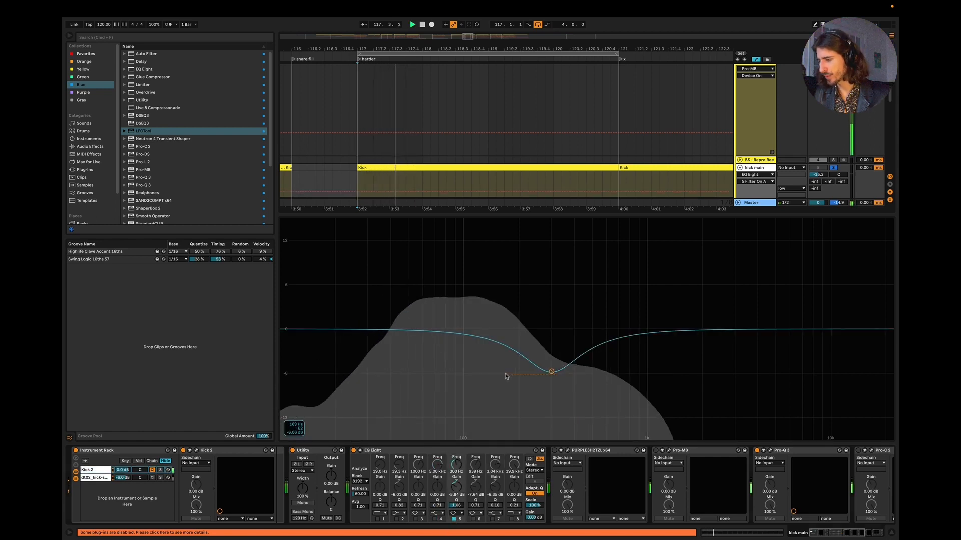
{"action": "left_click_drag", "start_coordinate": [551, 371], "coordinate": [494, 373]}
{"action": "key", "text": "space"}
{"action": "key", "text": "space"}
{"action": "key", "text": "space"}
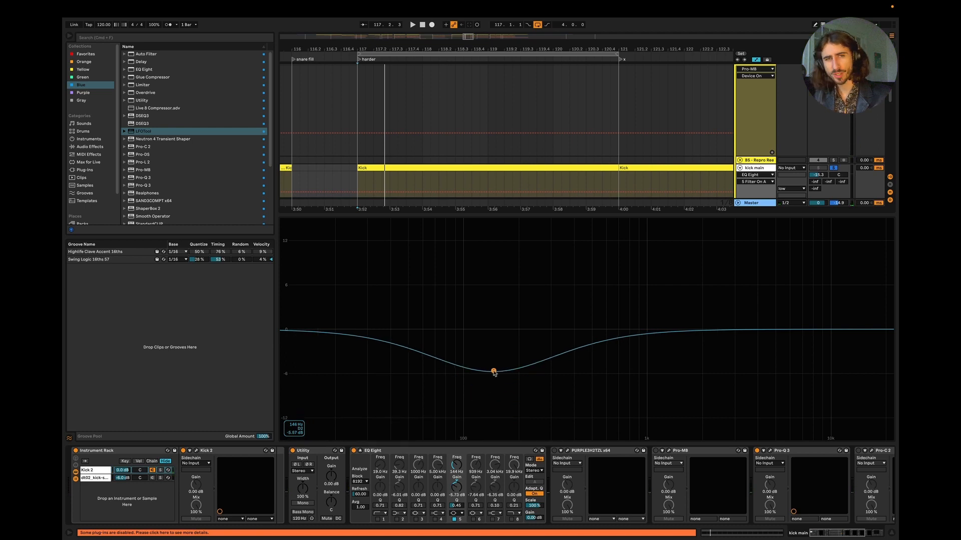
{"action": "left_click_drag", "start_coordinate": [493, 374], "coordinate": [493, 362]}
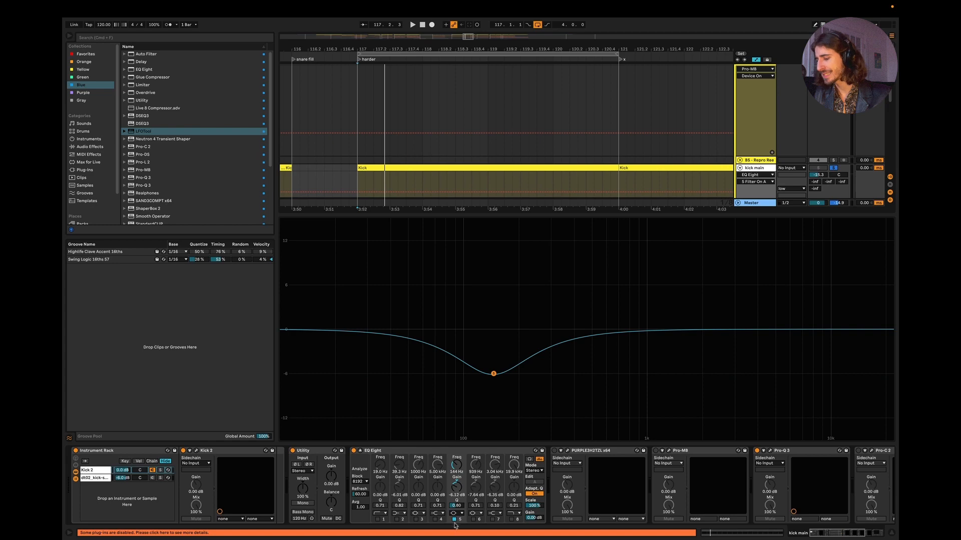
{"action": "left_click", "coordinate": [454, 520]}
Step: Solo kick new, show its device chain and switch off its EQ Eight
{"action": "left_click", "coordinate": [893, 535]}
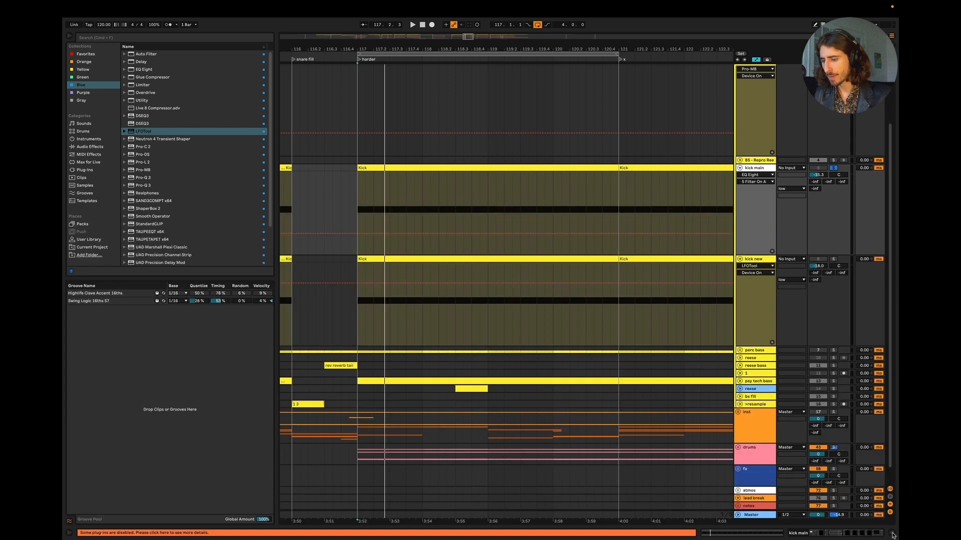
{"action": "double_click", "coordinate": [766, 258]}
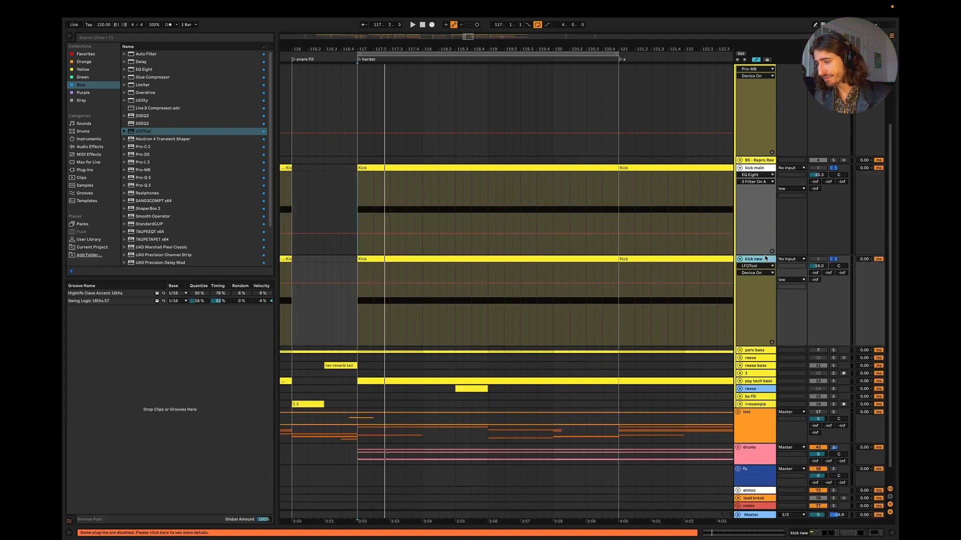
{"action": "left_click", "coordinate": [419, 451]}
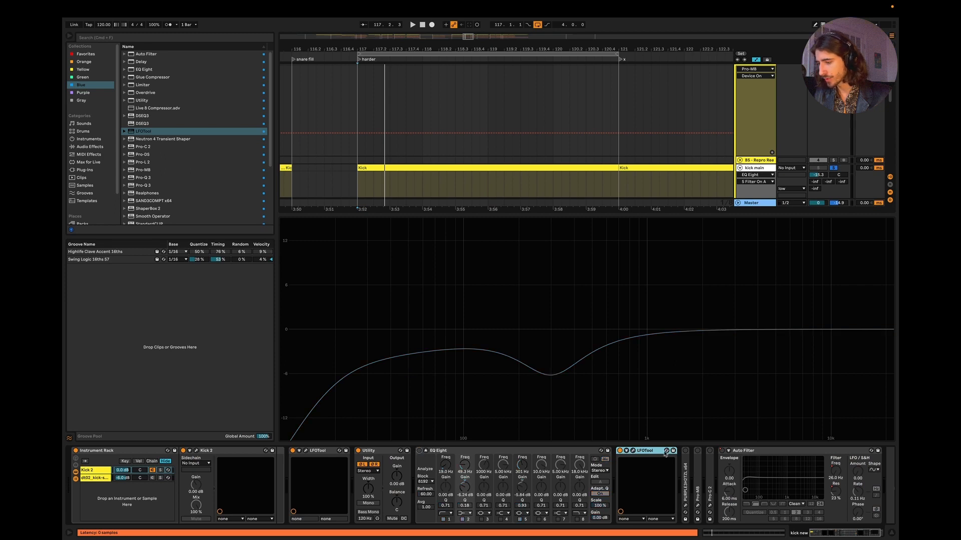
Step: Delete the LFOTool that follows EQ Eight on kick new, start playback and hide the device chain
{"action": "key", "text": "Delete"}
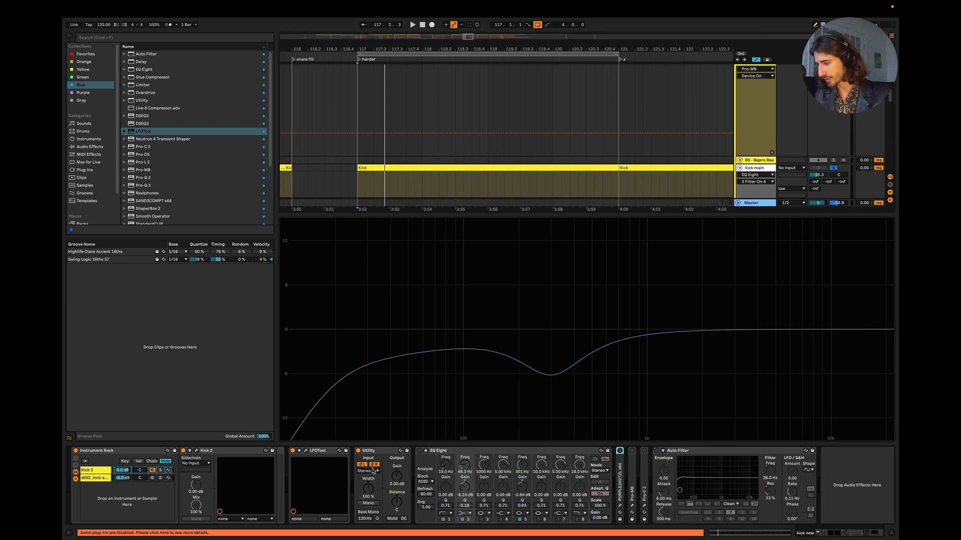
{"action": "key", "text": "space"}
{"action": "key", "text": "super+alt+l"}
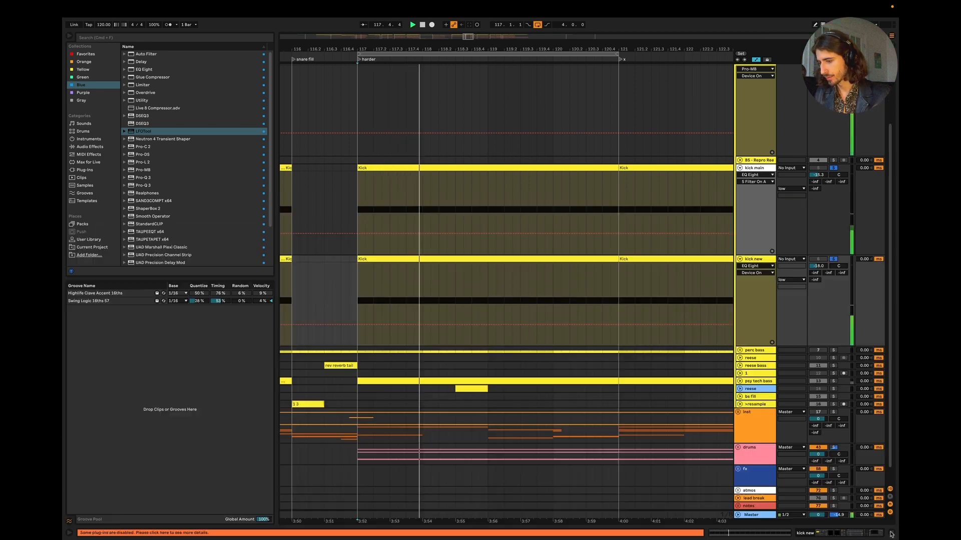
Step: Solo kick main and kick new alternately, playing each in the harder section to compare how they sound
{"action": "key", "text": "space"}
{"action": "left_click", "coordinate": [834, 169]}
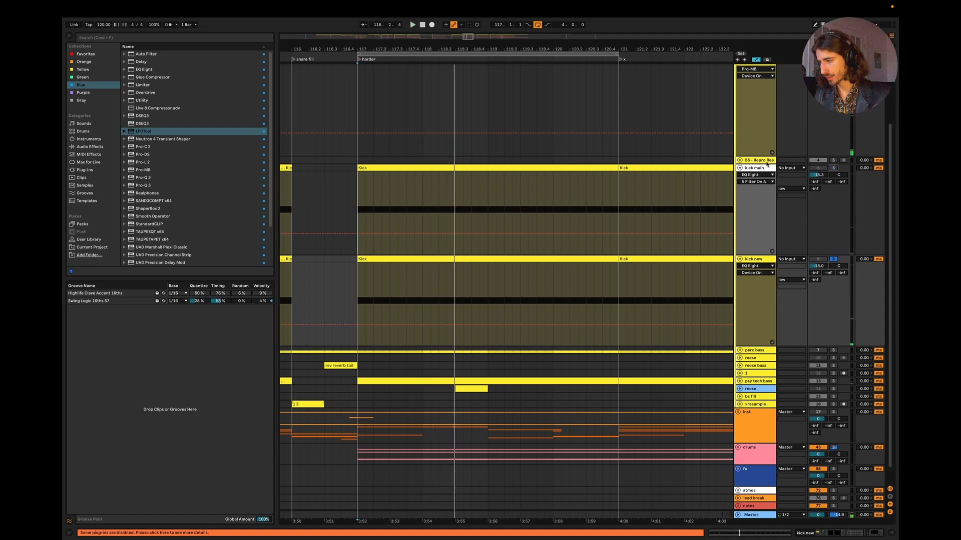
{"action": "key", "text": "space"}
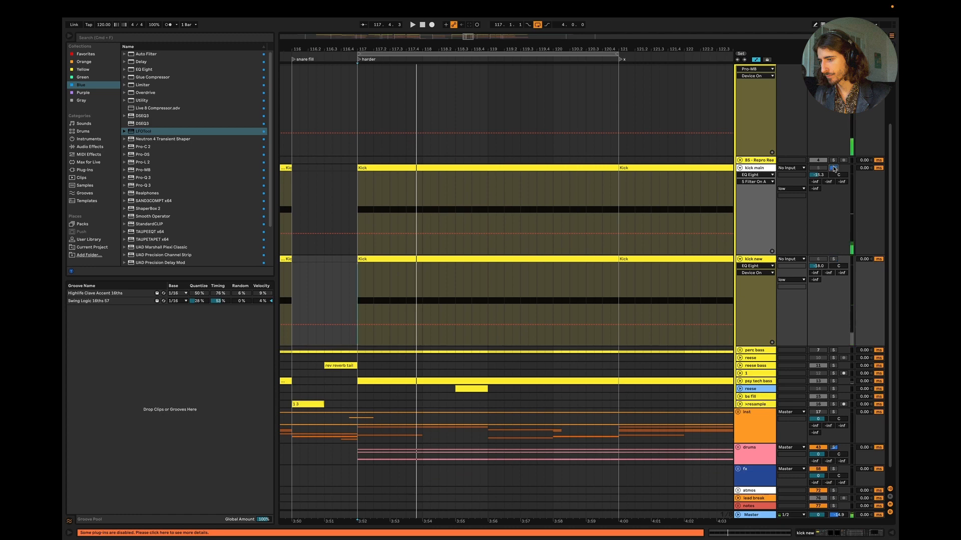
{"action": "key", "text": "space"}
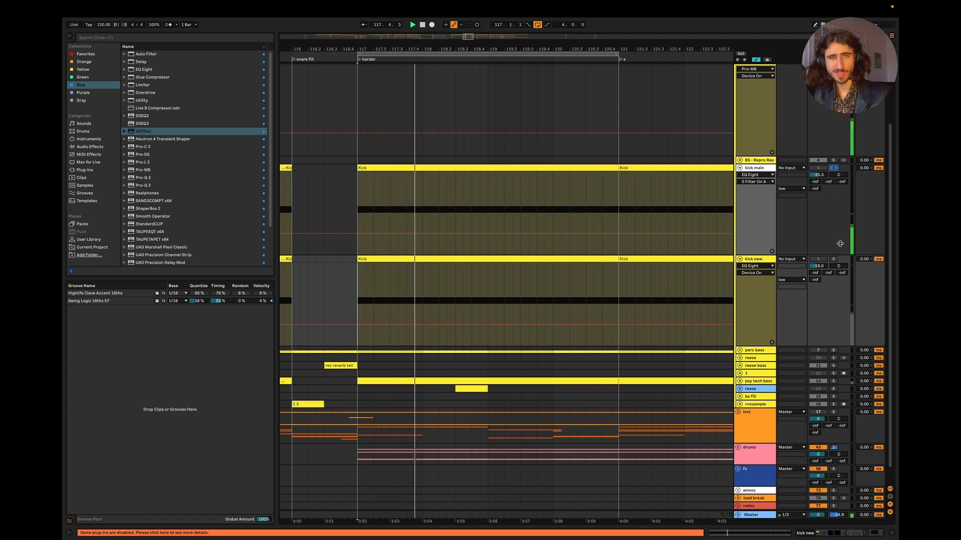
{"action": "key", "text": "space"}
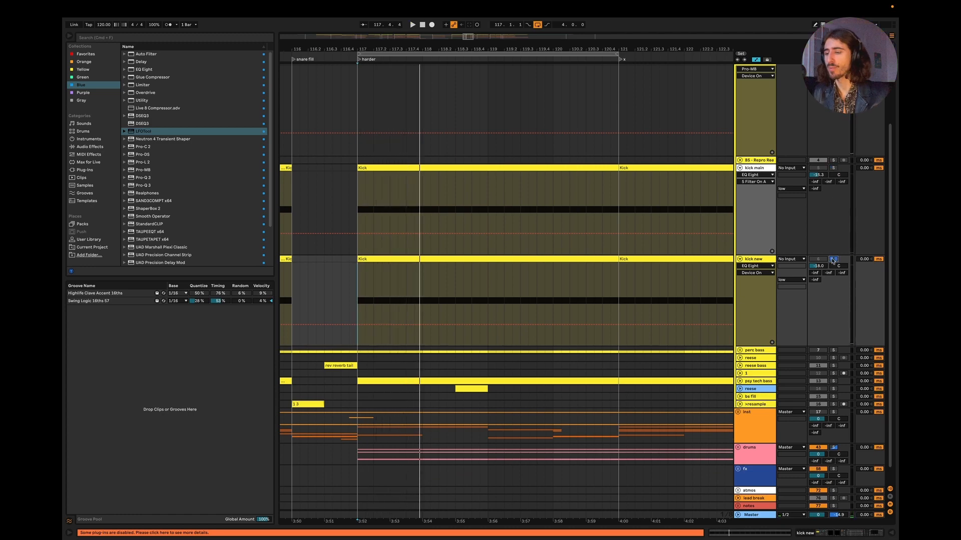
{"action": "key", "text": "space"}
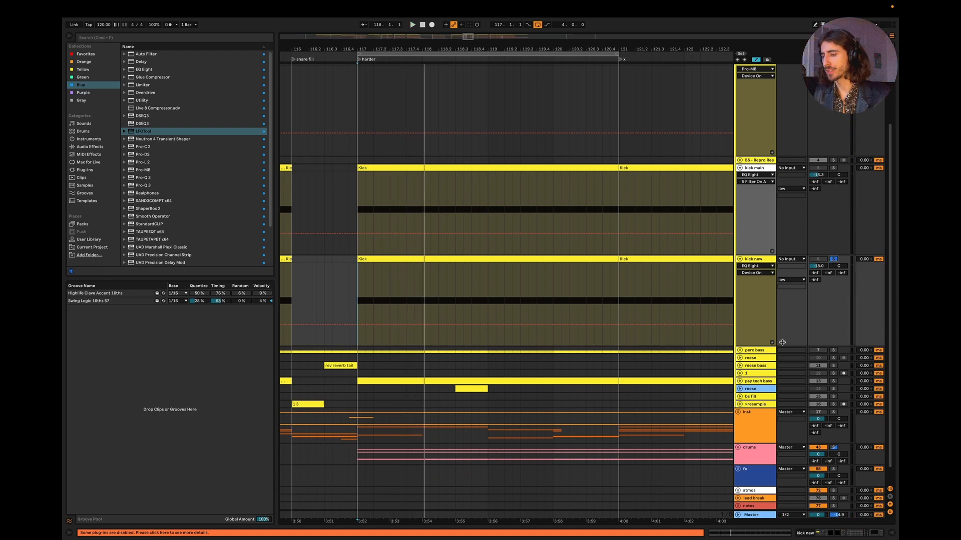
Step: Unfold the psy tech bass track and show its device chain
{"action": "scroll", "coordinate": [772, 341], "scroll_direction": "down", "scroll_amount": 1}
{"action": "left_click", "coordinate": [739, 363]}
{"action": "scroll", "coordinate": [758, 335], "scroll_direction": "down", "scroll_amount": 2}
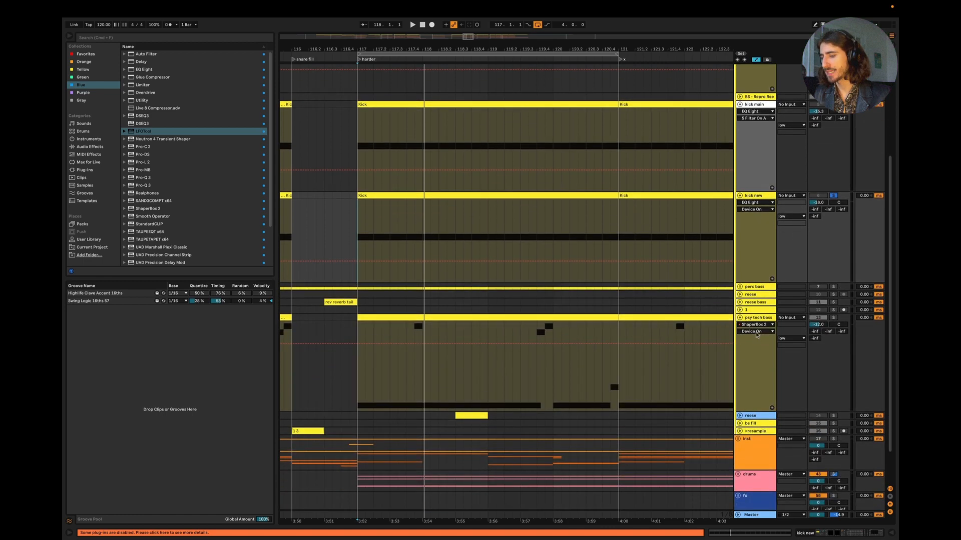
{"action": "double_click", "coordinate": [754, 320]}
{"action": "scroll", "coordinate": [491, 491], "scroll_direction": "right", "scroll_amount": 3}
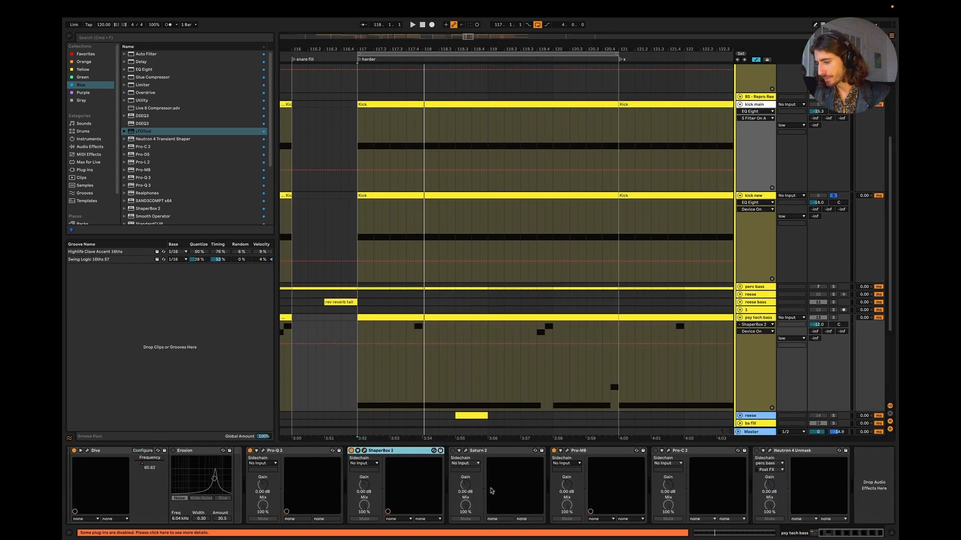
Step: Insert EQ Eight after Pro-Q 3 on psy tech bass, switch off its active bands and play to examine the bass spectrum
{"action": "left_click_drag", "start_coordinate": [144, 70], "coordinate": [365, 490]}
{"action": "left_click", "coordinate": [375, 519]}
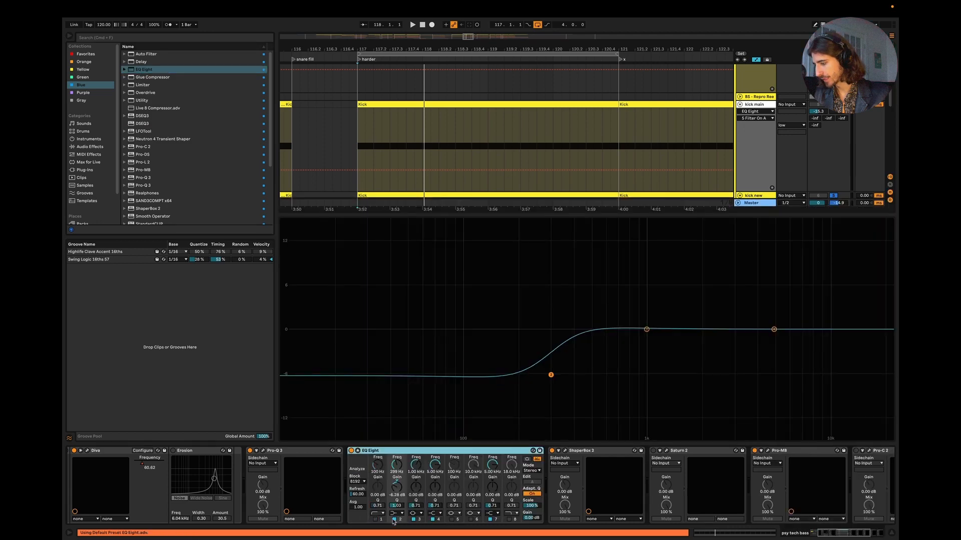
{"action": "left_click", "coordinate": [394, 520]}
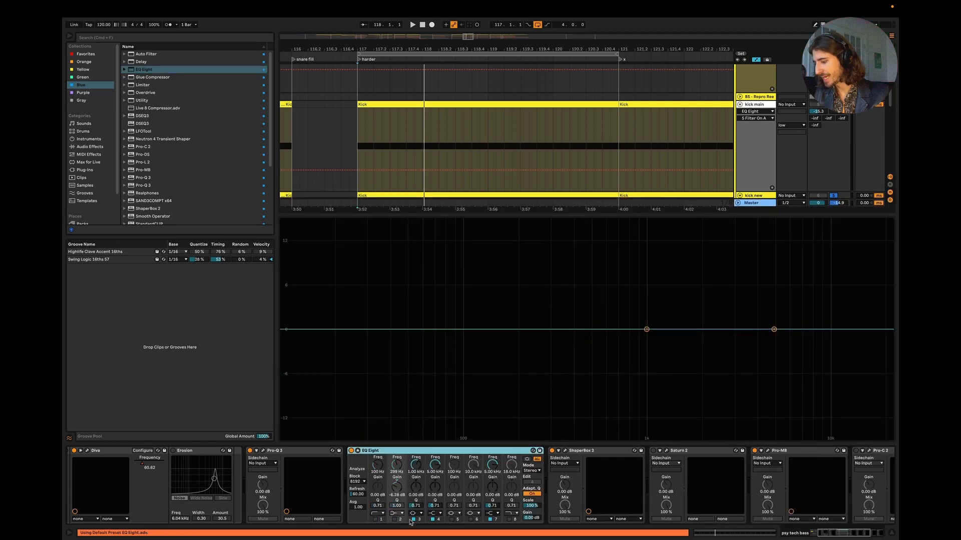
{"action": "left_click", "coordinate": [489, 519]}
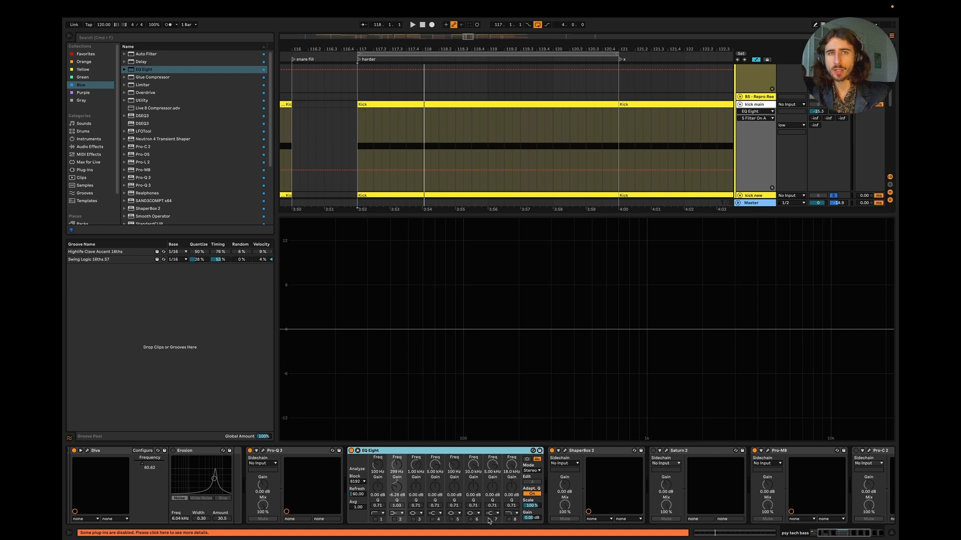
{"action": "key", "text": "space"}
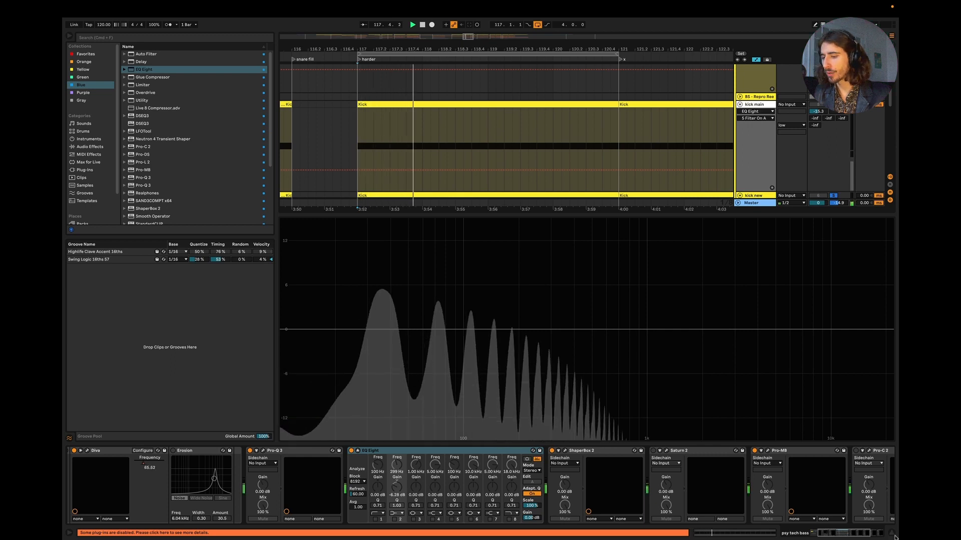
Step: Solo psy tech bass together with kick new and play both to examine their combined curve in the Master track's Spectrum
{"action": "key", "text": "super+alt+l"}
{"action": "key", "text": "space"}
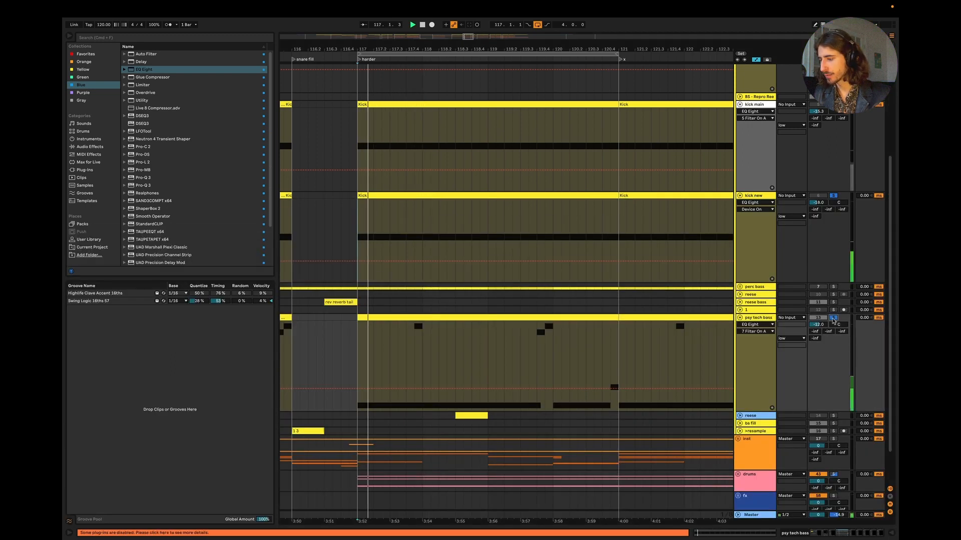
{"action": "key", "text": "super+alt+l"}
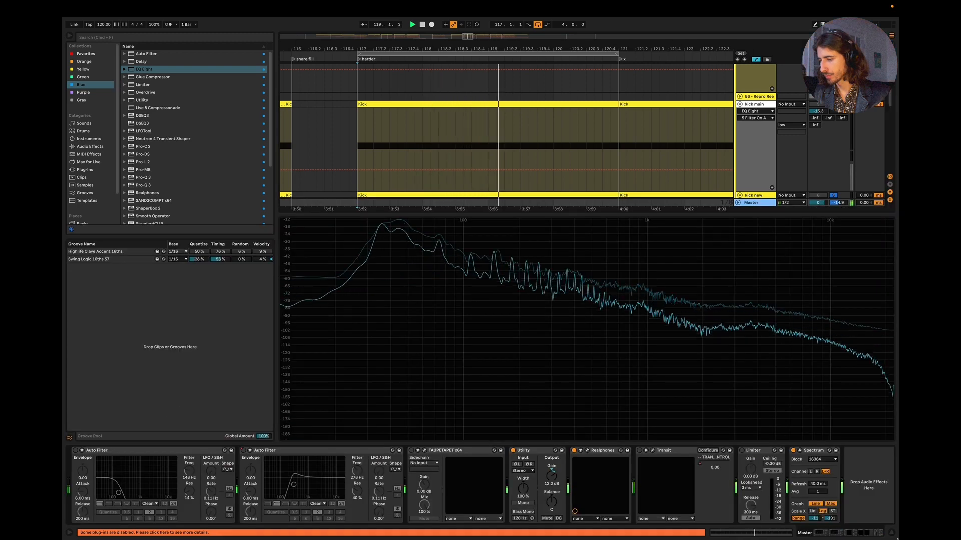
{"action": "key", "text": "super+alt+l"}
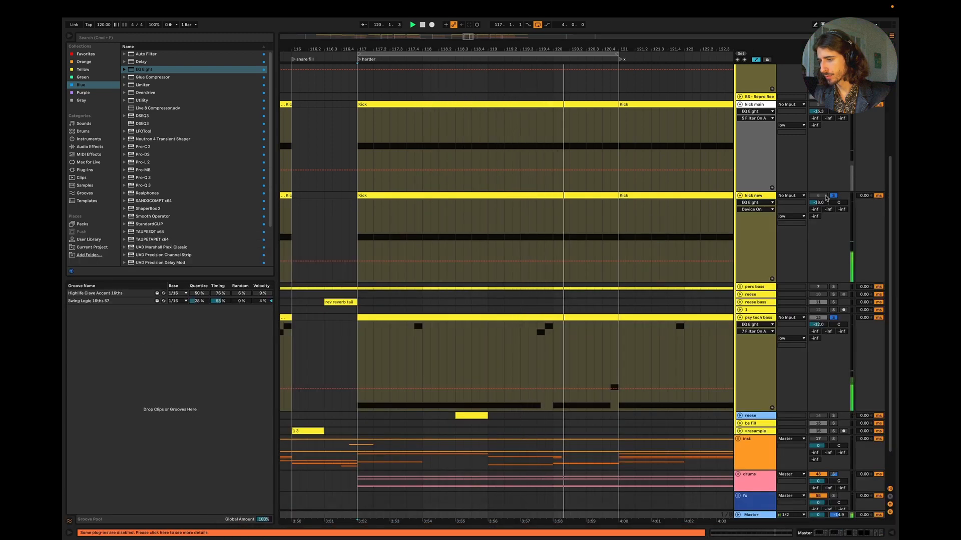
Step: Lower kick new's volume slightly, set kick main's volume to -16.2 dB, and audition each kick with psy tech bass
{"action": "key", "text": "space"}
{"action": "left_click_drag", "start_coordinate": [818, 203], "coordinate": [819, 204]}
{"action": "key", "text": "space"}
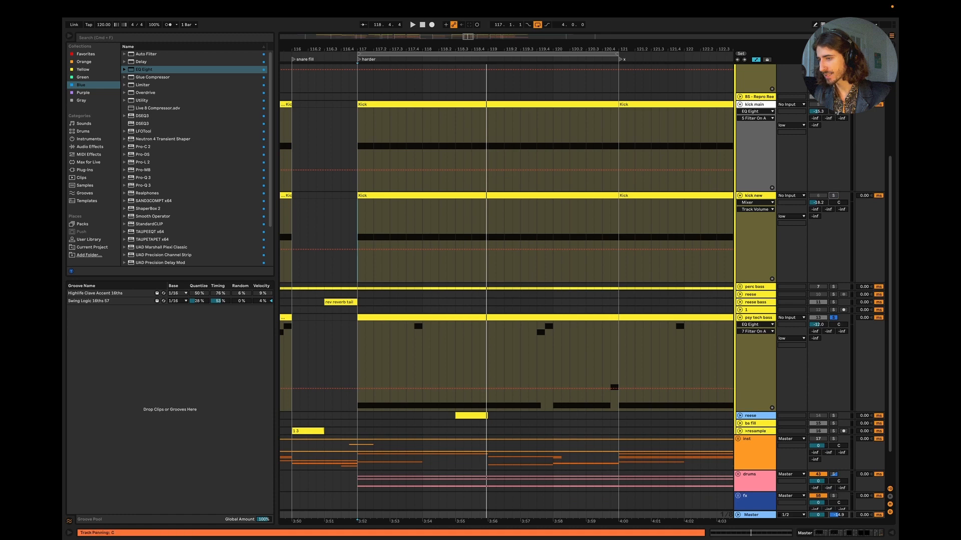
{"action": "key", "text": "space"}
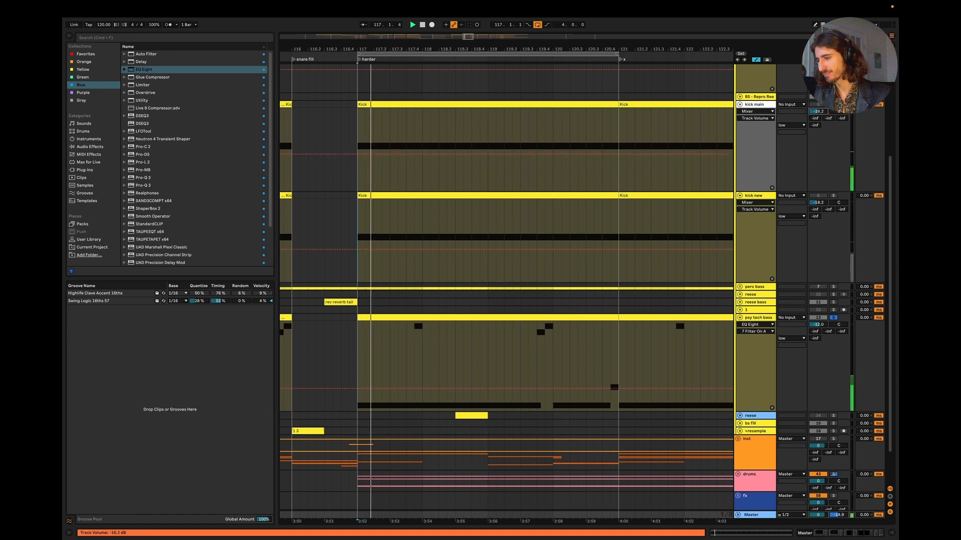
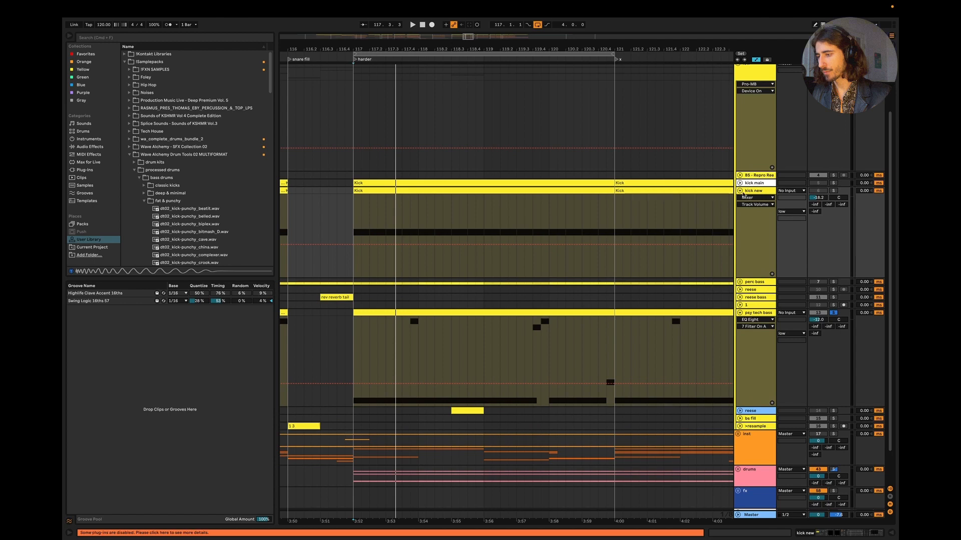
Step: Fold the kick new track, duplicate it and solo the duplicate
{"action": "left_click", "coordinate": [740, 190]}
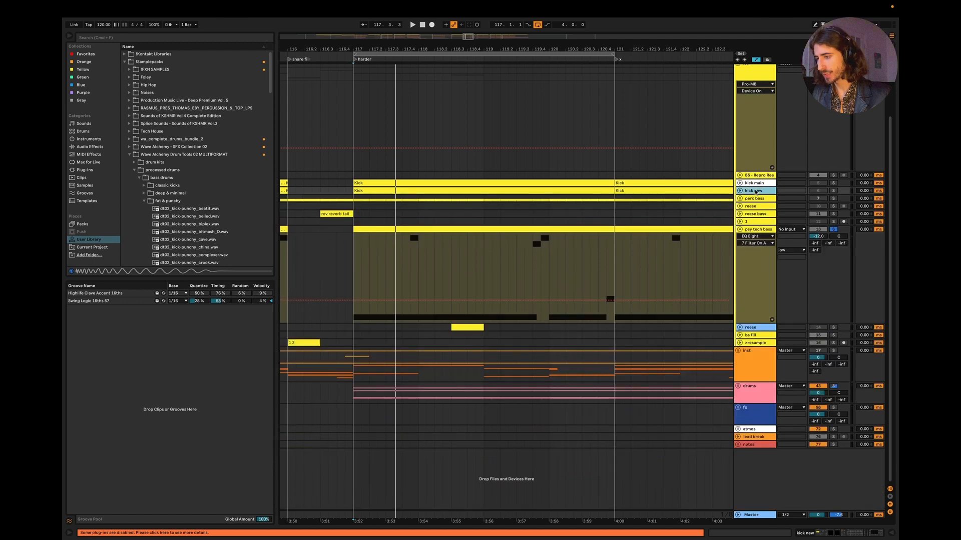
{"action": "key", "text": "super+d"}
{"action": "left_click", "coordinate": [834, 198]}
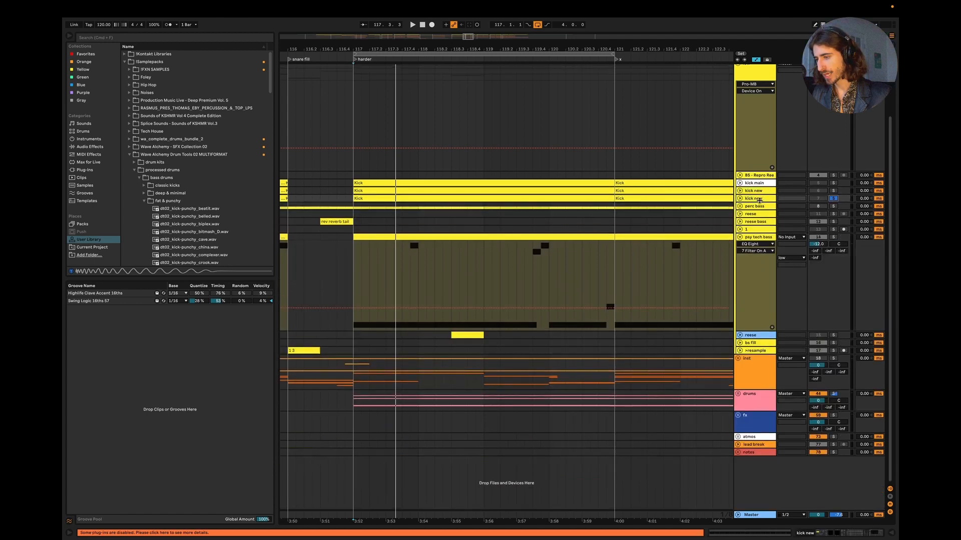
Step: Remove every effect after the Instrument Rack on the duplicated kick new track, from Utility through Auto Filter and LFOTool
{"action": "double_click", "coordinate": [750, 199]}
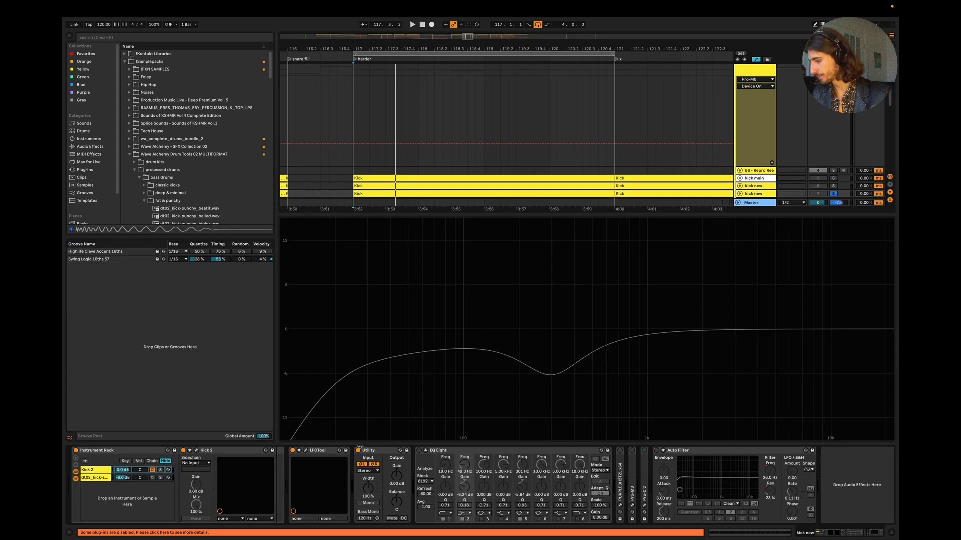
{"action": "left_click", "coordinate": [379, 451]}
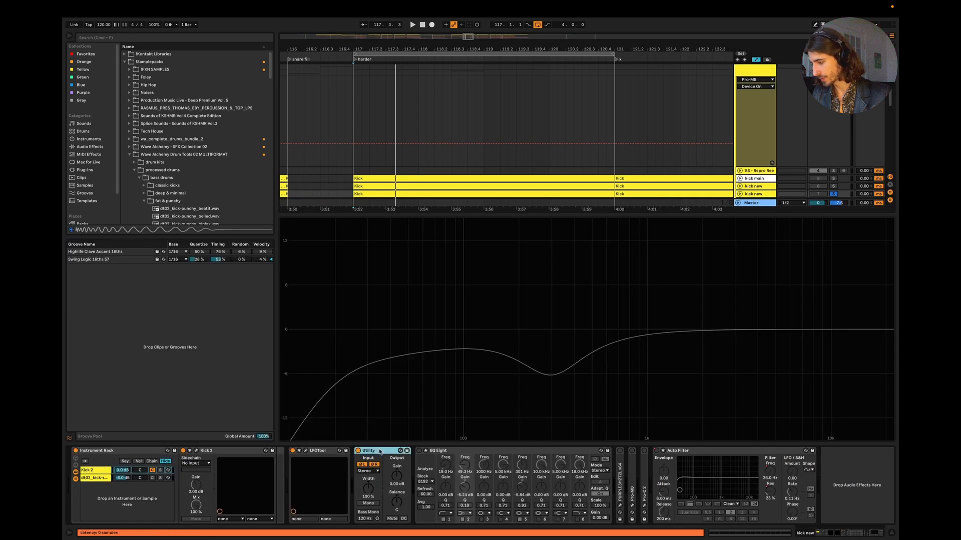
{"action": "left_click", "coordinate": [735, 453], "text": "shift"}
{"action": "key", "text": "Delete"}
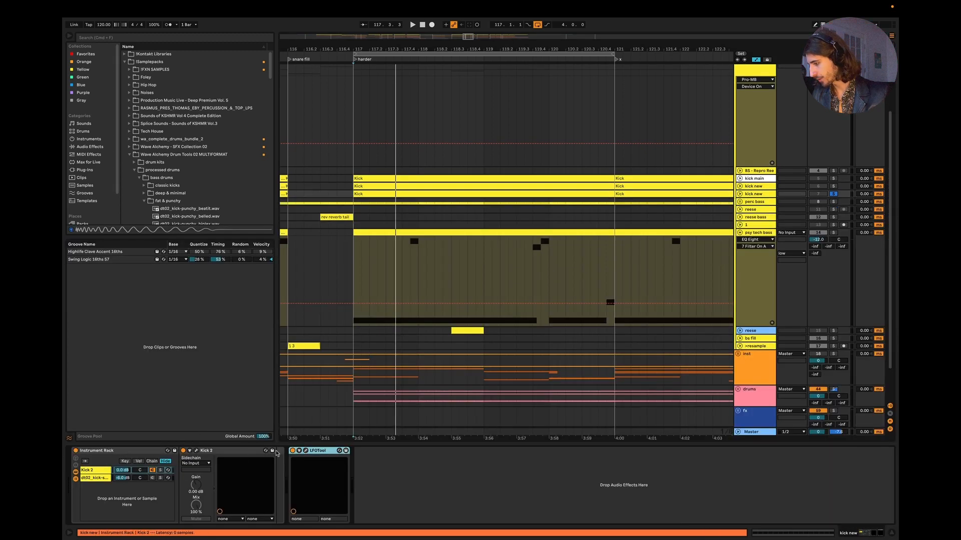
{"action": "key", "text": "Delete"}
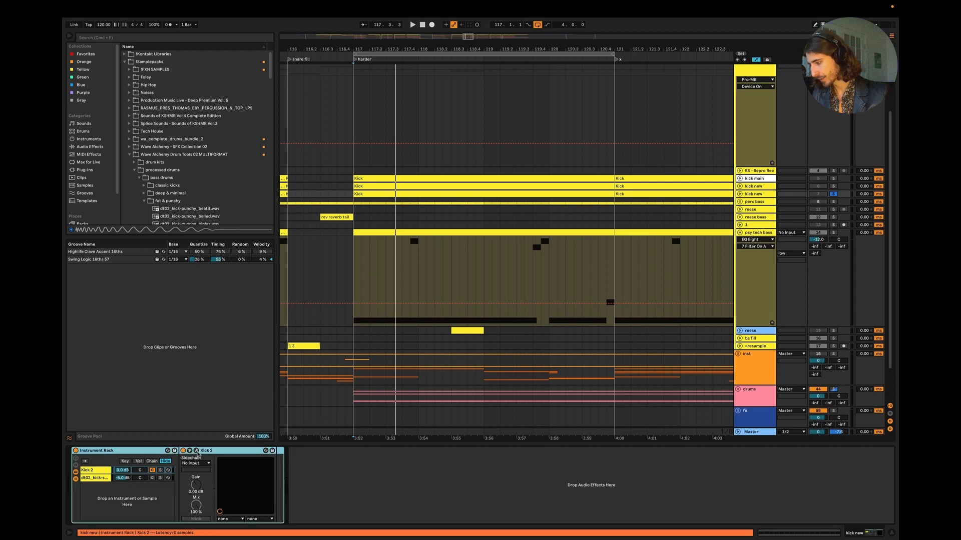
Step: Reload Kick 2's default preset on the duplicate, shorten it to 357 ms and shape the pitch curve through 784 Hz and C2 / 65 Hz
{"action": "left_click", "coordinate": [197, 451]}
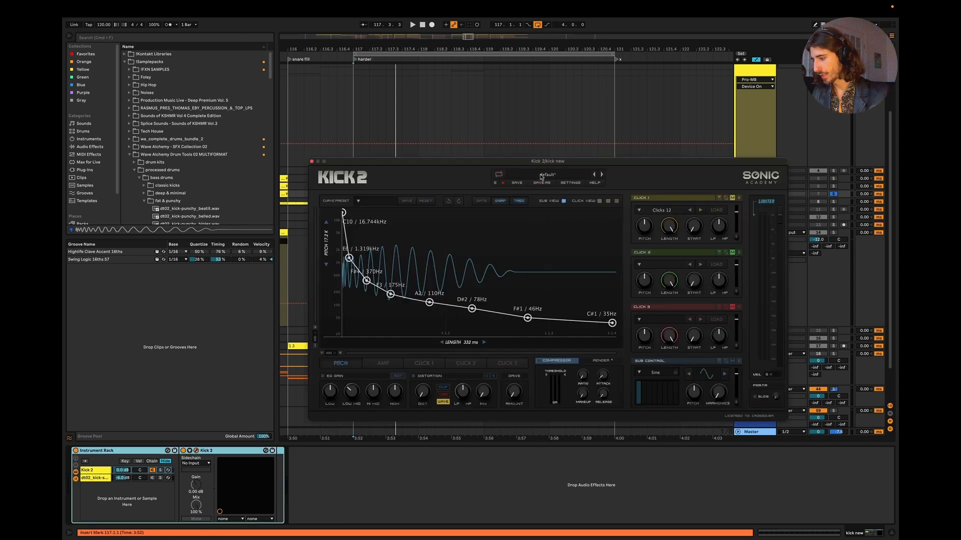
{"action": "left_click", "coordinate": [541, 176]}
{"action": "left_click", "coordinate": [568, 225]}
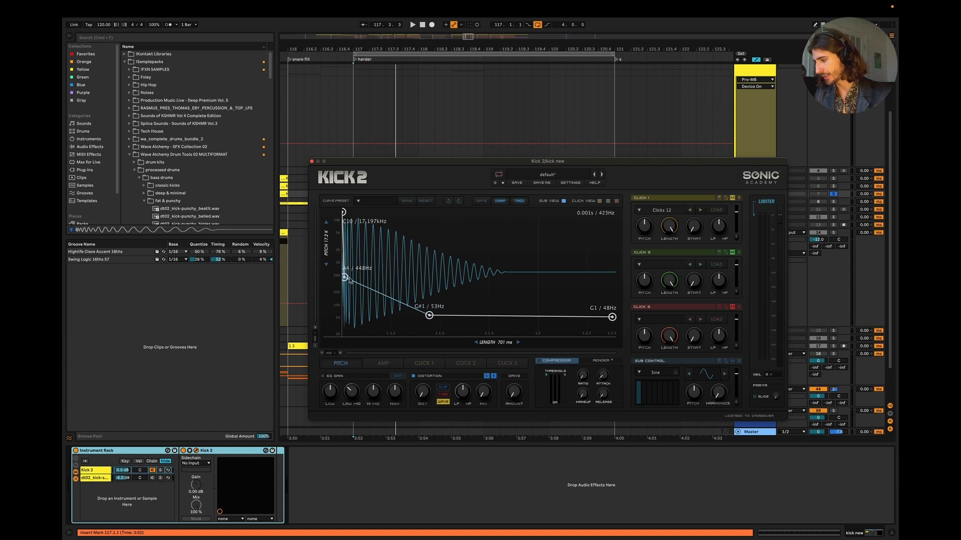
{"action": "left_click_drag", "start_coordinate": [426, 313], "coordinate": [442, 311]}
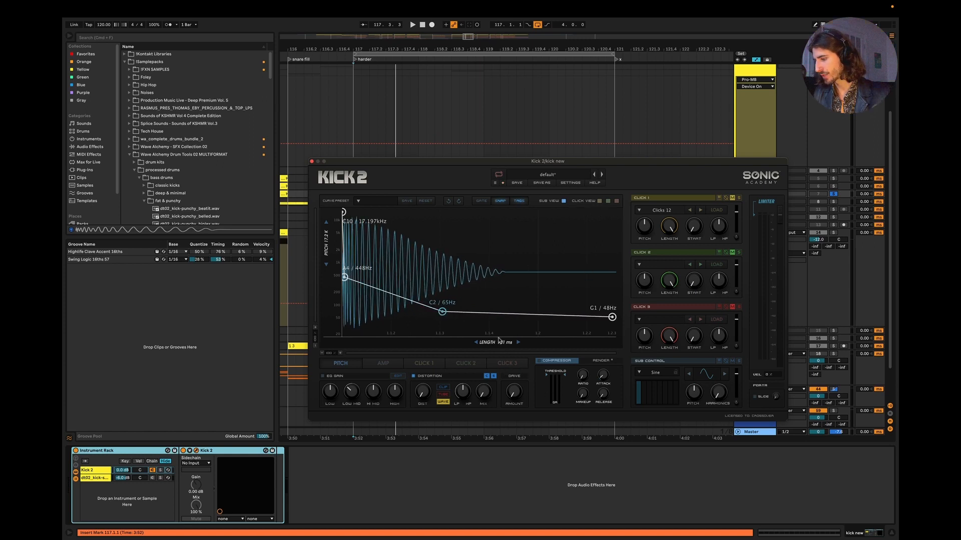
{"action": "left_click_drag", "start_coordinate": [500, 341], "coordinate": [468, 341]}
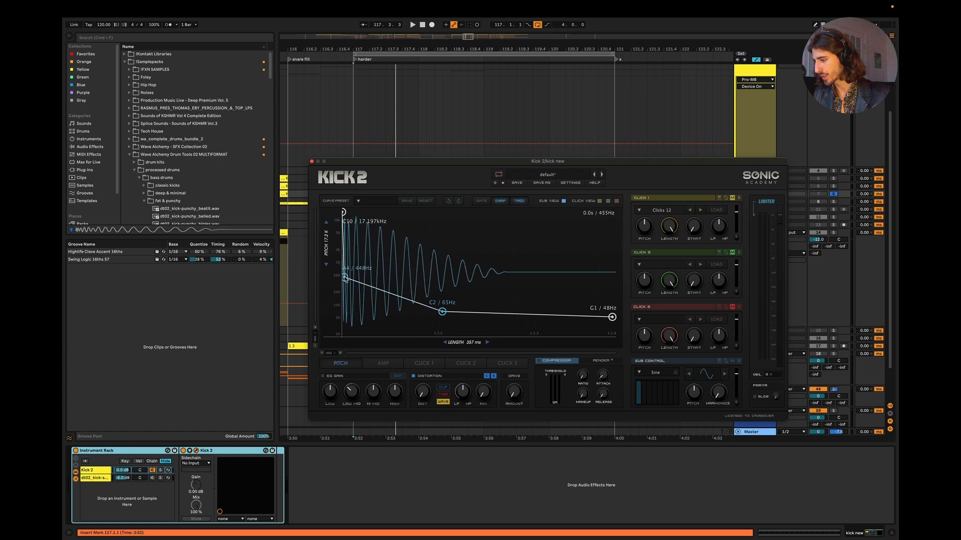
{"action": "mouse_move", "coordinate": [344, 276]}
{"action": "left_mouse_down"}
{"action": "mouse_move", "coordinate": [346, 258]}
{"action": "mouse_move", "coordinate": [346, 267]}
{"action": "left_mouse_up"}
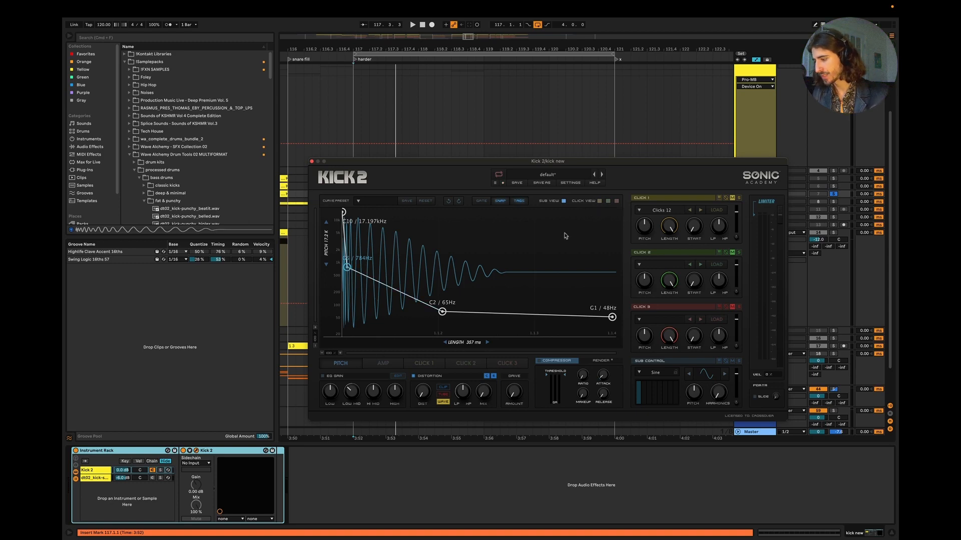
{"action": "left_click", "coordinate": [311, 162]}
Step: Low-pass the Master at 300 Hz with its first Auto Filter and play the duplicated kick to examine its spectrum
{"action": "key", "text": "Tab"}
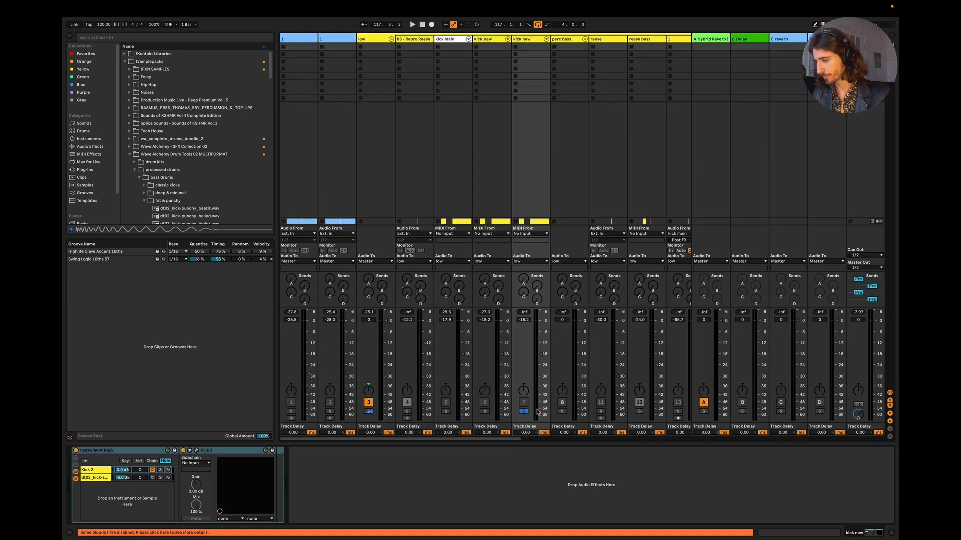
{"action": "key", "text": "Tab"}
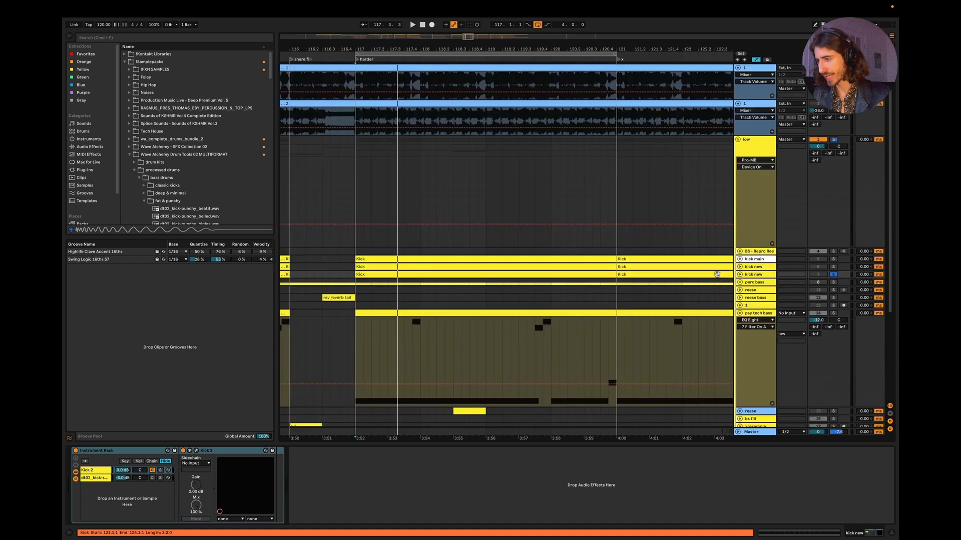
{"action": "left_click", "coordinate": [753, 432]}
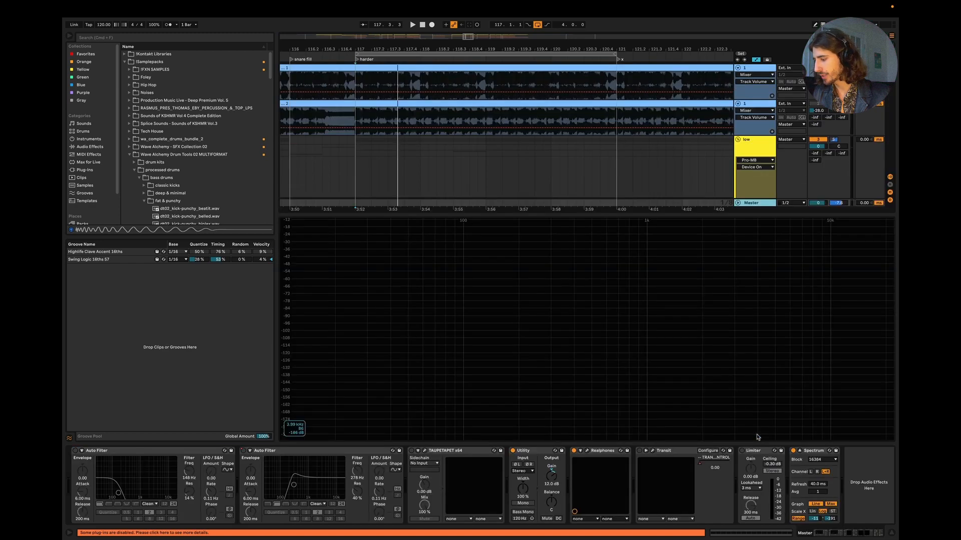
{"action": "left_click", "coordinate": [75, 451]}
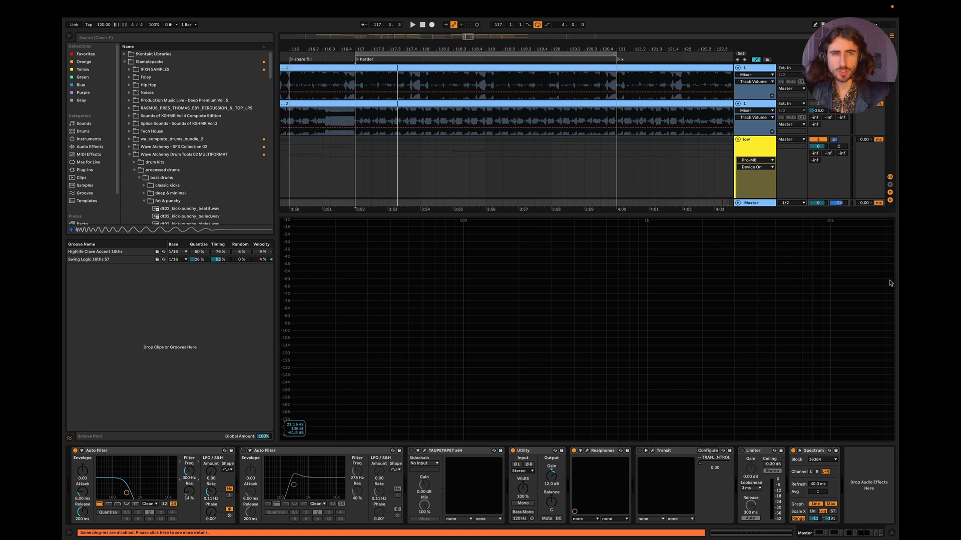
{"action": "left_click", "coordinate": [891, 533]}
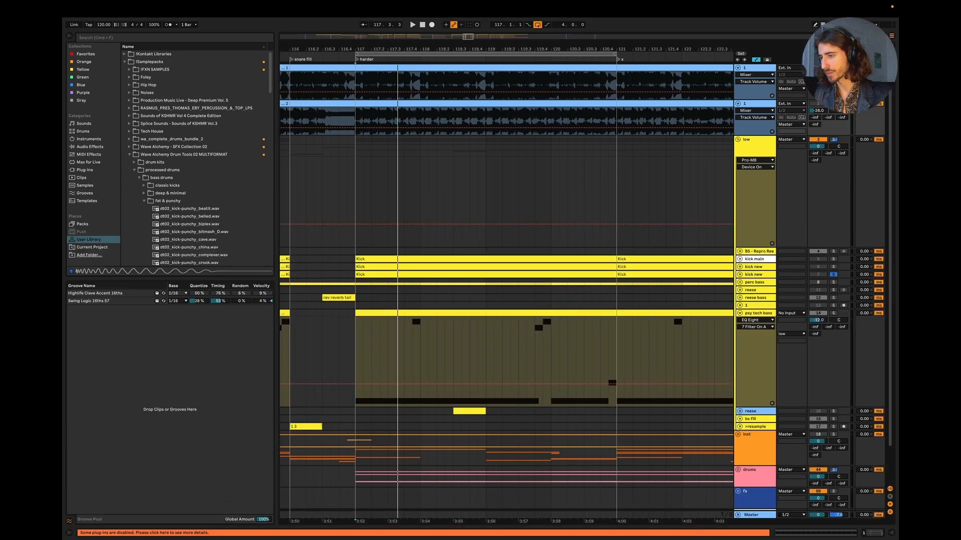
{"action": "left_click", "coordinate": [357, 118]}
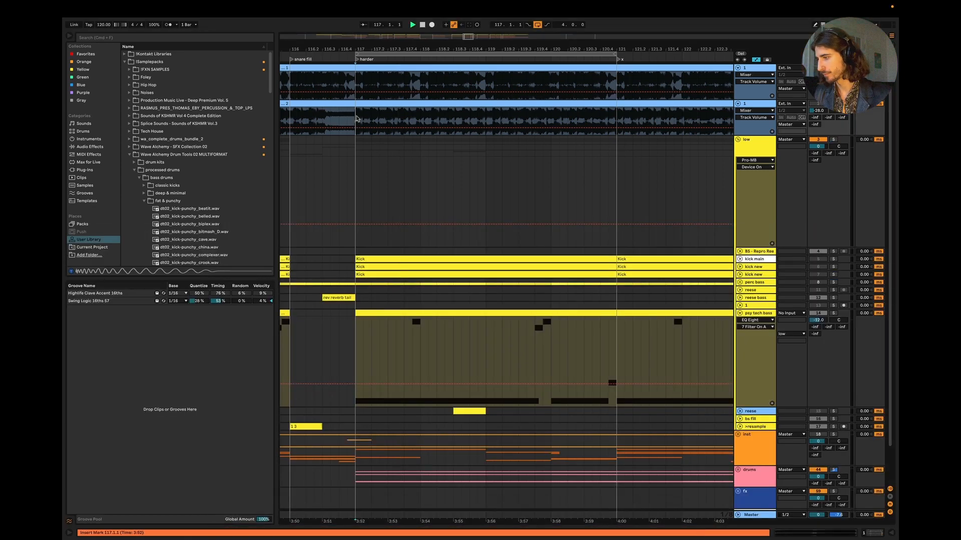
{"action": "key", "text": "space"}
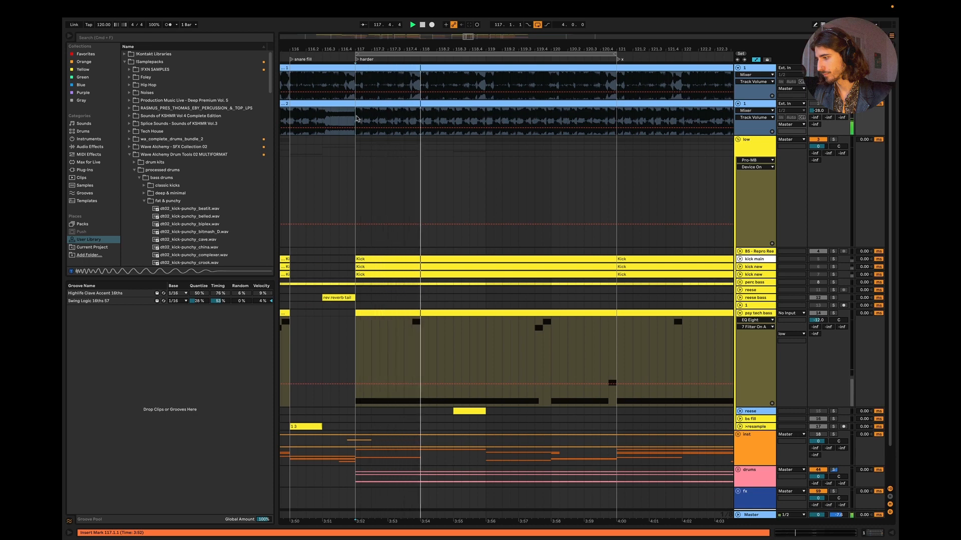
{"action": "double_click", "coordinate": [751, 515]}
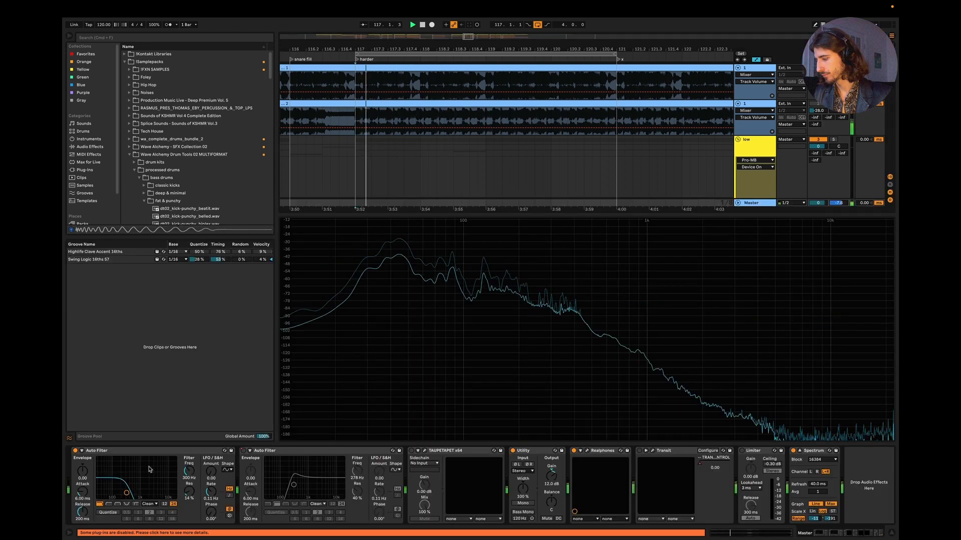
{"action": "key", "text": "space"}
{"action": "key", "text": "space"}
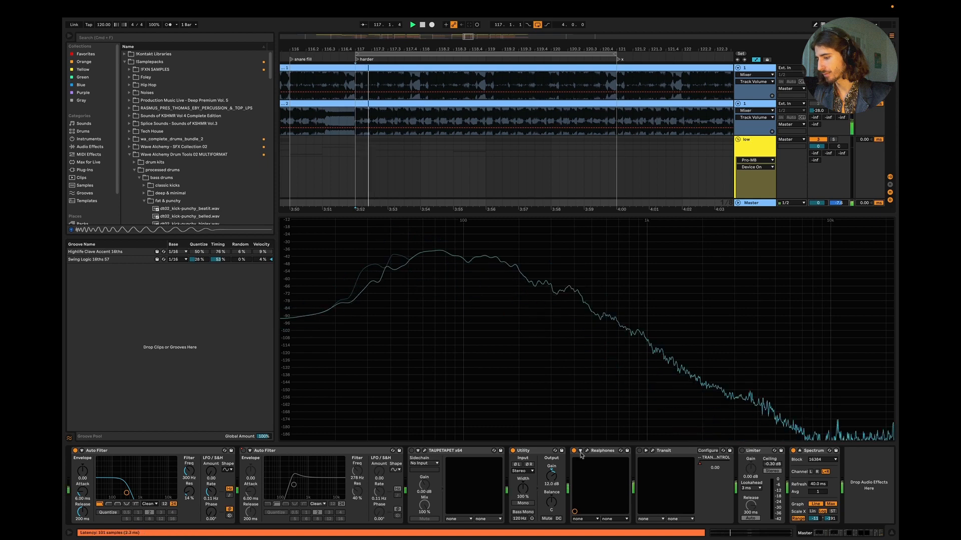
Step: Switch off Realphones on the Master while auditioning the duplicated kick against the Spectrum
{"action": "left_click", "coordinate": [587, 451]}
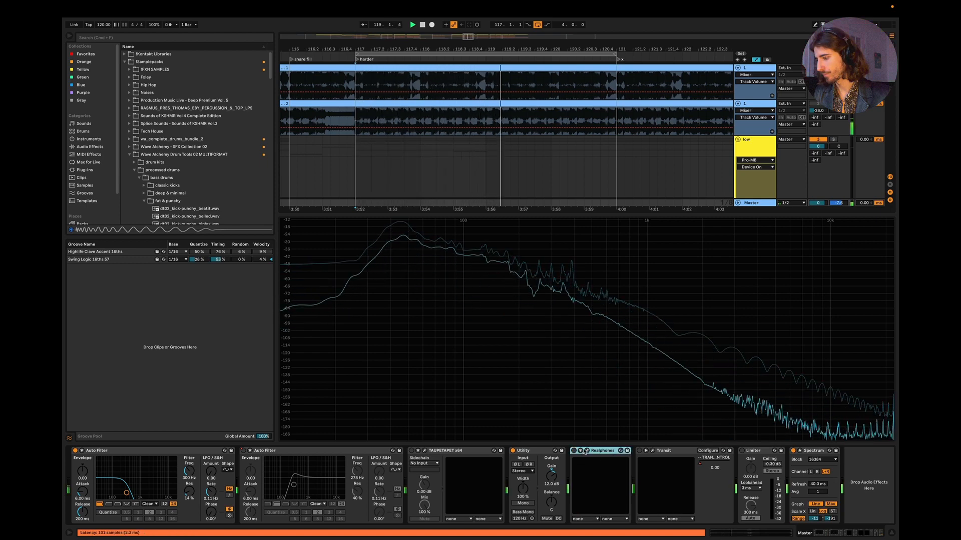
{"action": "key", "text": "space"}
{"action": "key", "text": "space"}
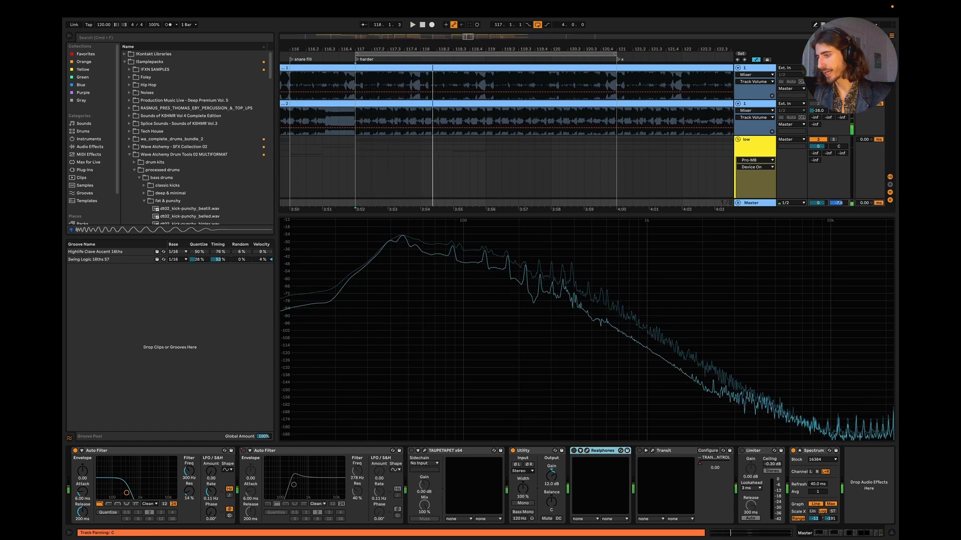
{"action": "left_click", "coordinate": [584, 450]}
{"action": "key", "text": "space"}
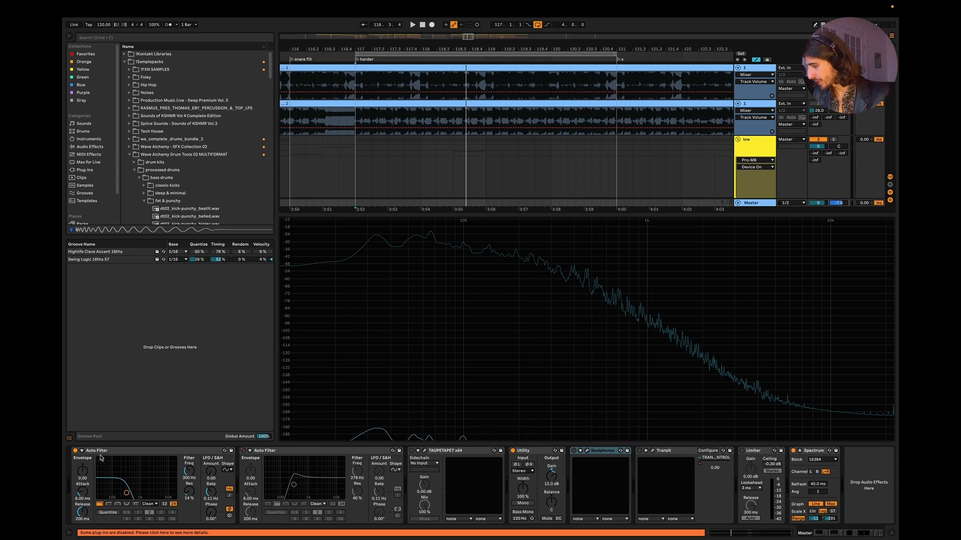
Step: Compare playback without the Master's first Auto Filter and with its cutoff at 2.98 kHz, leaving the filter switched off
{"action": "key", "text": "space"}
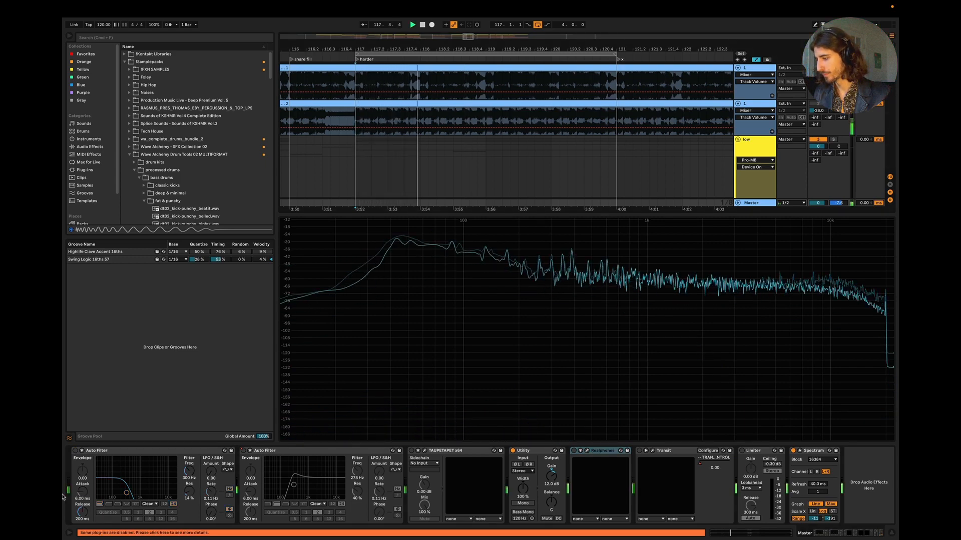
{"action": "key", "text": "space"}
{"action": "left_click", "coordinate": [75, 451]}
{"action": "left_click_drag", "start_coordinate": [189, 471], "coordinate": [189, 441]}
{"action": "key", "text": "space"}
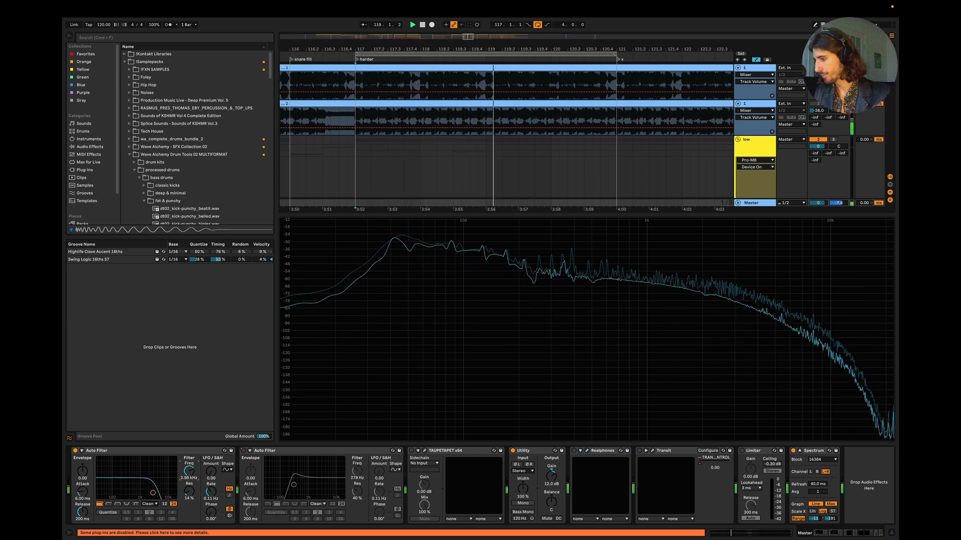
{"action": "left_click", "coordinate": [75, 451]}
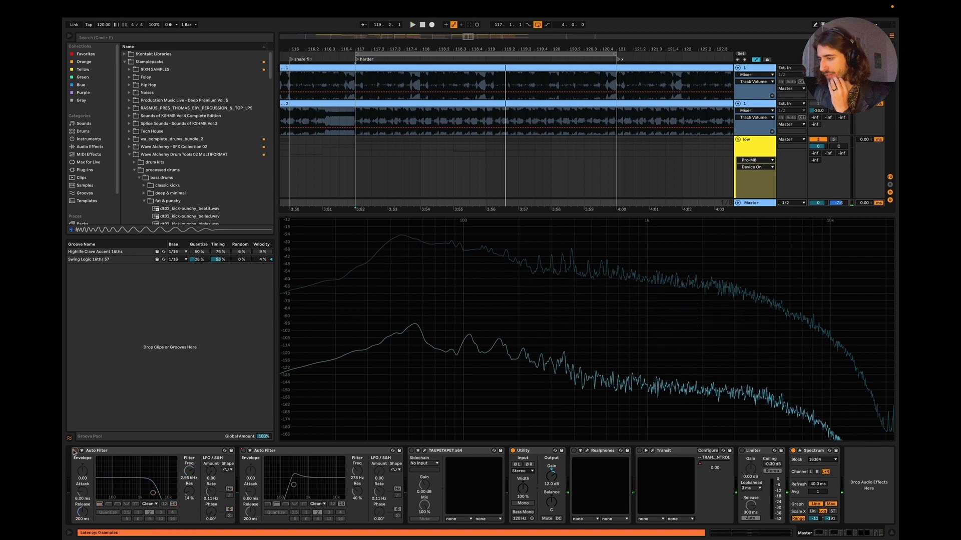
{"action": "left_click", "coordinate": [893, 535]}
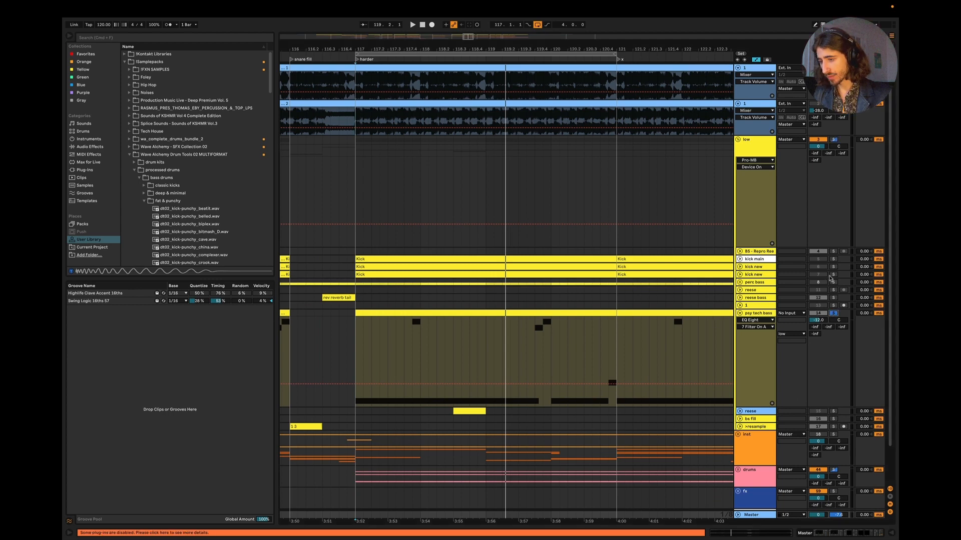
Step: Colour the duplicated kick new track pink and set its volume to about -24 dB while playing it with psy tech bass
{"action": "right_click", "coordinate": [767, 275]}
{"action": "left_click", "coordinate": [773, 389]}
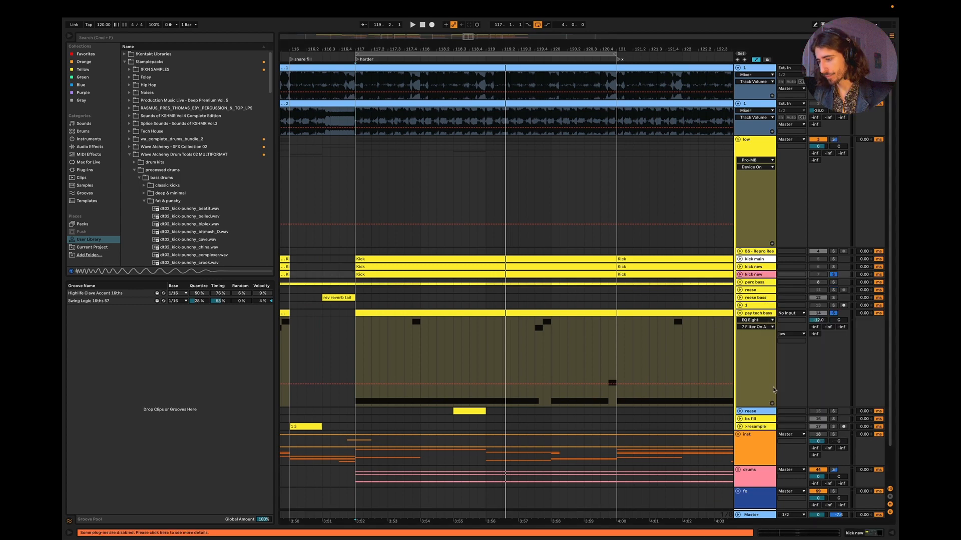
{"action": "key", "text": "Tab"}
{"action": "key", "text": "space"}
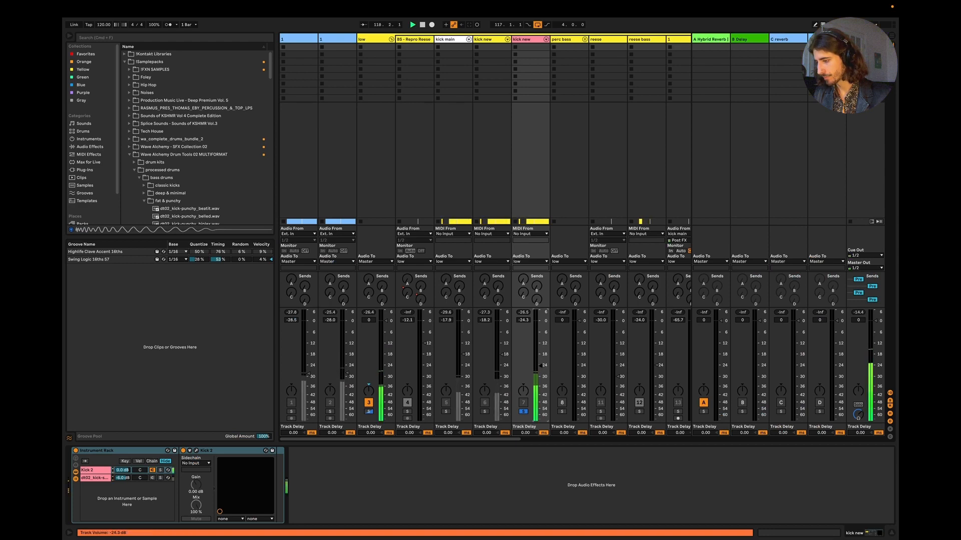
{"action": "left_click_drag", "start_coordinate": [540, 366], "coordinate": [541, 365]}
{"action": "key", "text": "space"}
Step: Switch on Realphones on the Master and set its Night Club environment to Clean
{"action": "left_click", "coordinate": [858, 345]}
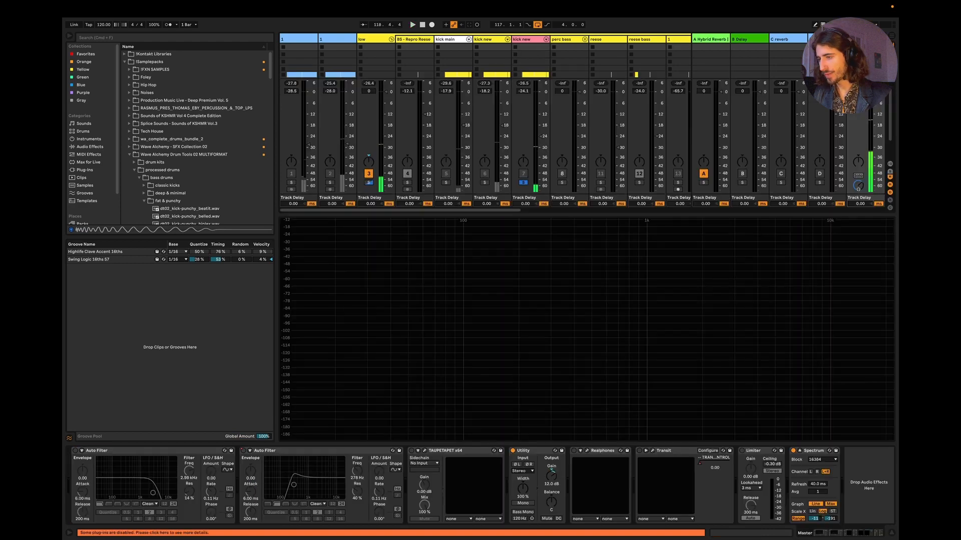
{"action": "left_click", "coordinate": [574, 451]}
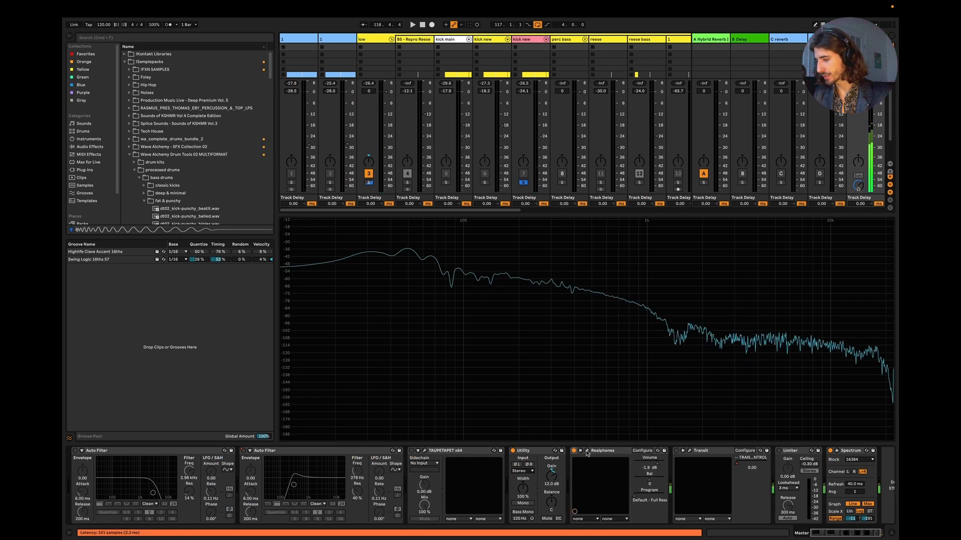
{"action": "left_click", "coordinate": [587, 451]}
{"action": "left_click_drag", "start_coordinate": [527, 219], "coordinate": [470, 191]}
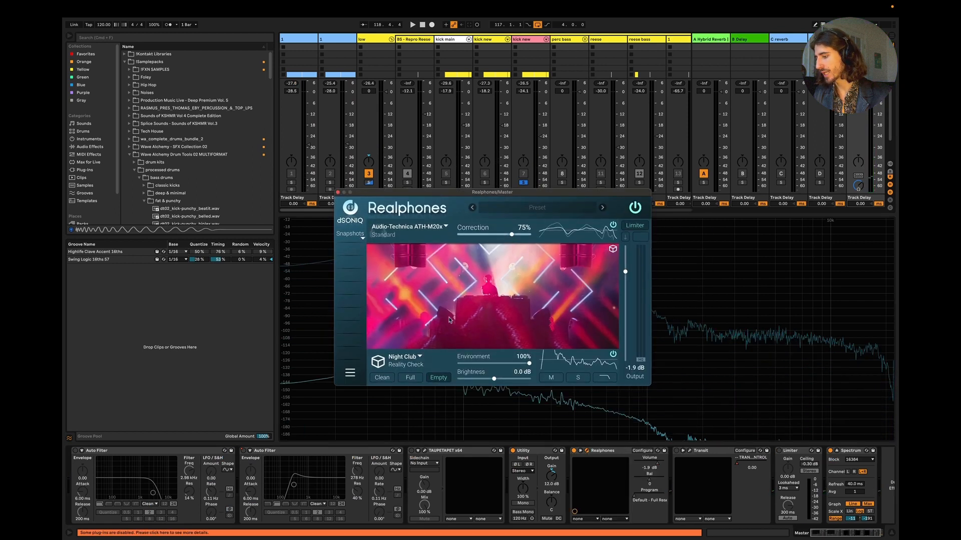
{"action": "left_click", "coordinate": [382, 378]}
Step: Play the pink kick new with psy tech bass, close the Realphones window and lower that kick's volume to -25.0 dB
{"action": "key", "text": "space"}
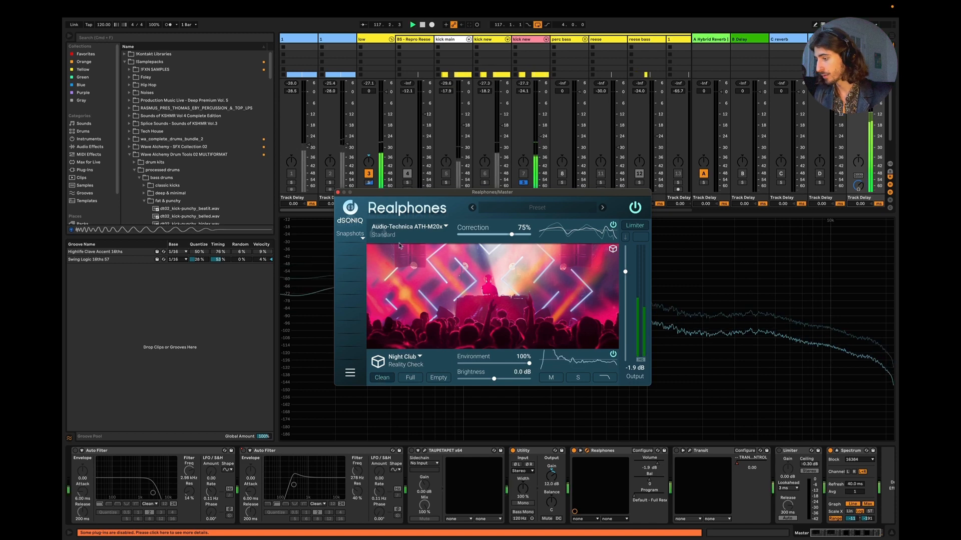
{"action": "left_click", "coordinate": [337, 192]}
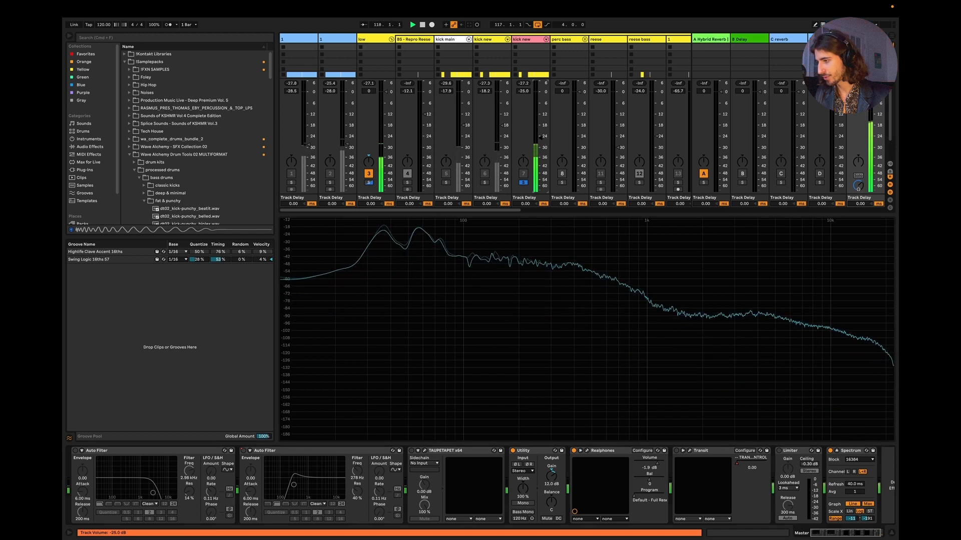
{"action": "left_click_drag", "start_coordinate": [541, 137], "coordinate": [541, 139]}
{"action": "key", "text": "space"}
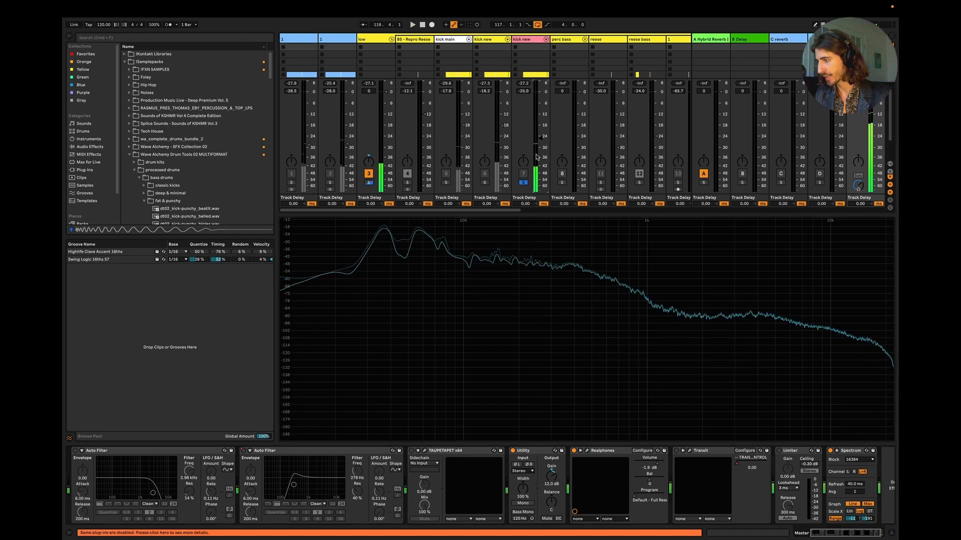
Step: Compare the yellow kick new and the pink kick new against the bass by soloing each during playback, ending on the pink one
{"action": "left_click", "coordinate": [484, 182]}
{"action": "key", "text": "space"}
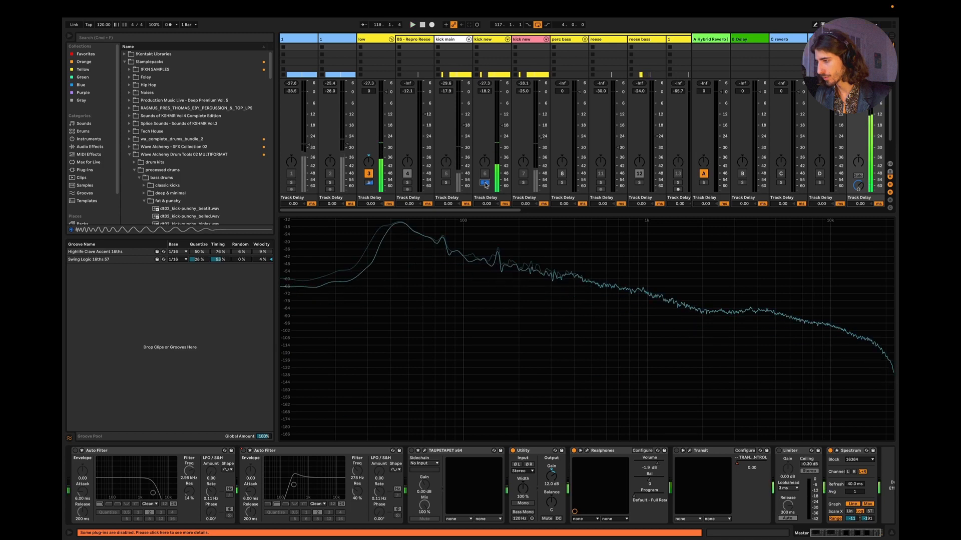
{"action": "left_click", "coordinate": [484, 182]}
{"action": "key", "text": "space"}
{"action": "left_click", "coordinate": [523, 182]}
{"action": "key", "text": "space"}
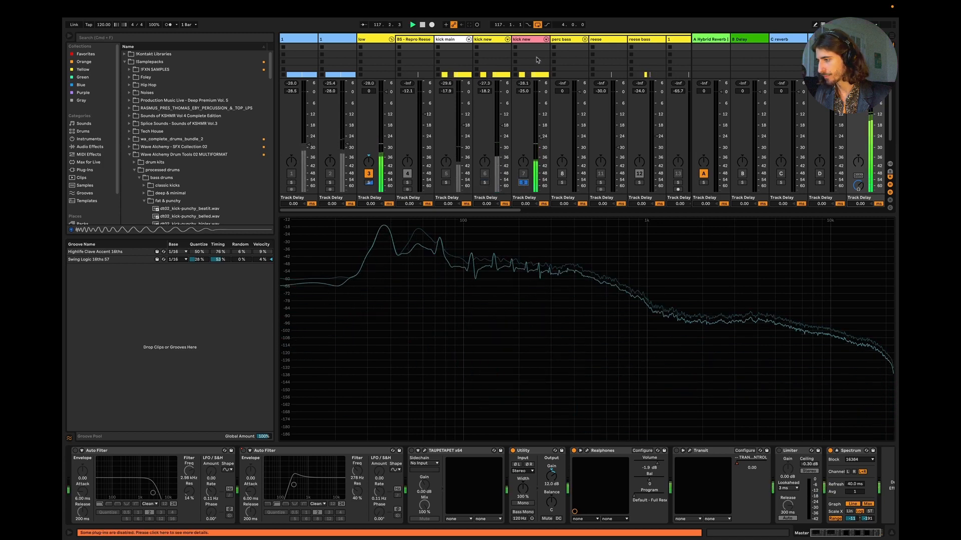
Step: Open Kick 2 on the pink kick new track and raise its middle pitch envelope point to F2 / 87 Hz
{"action": "left_click", "coordinate": [524, 40]}
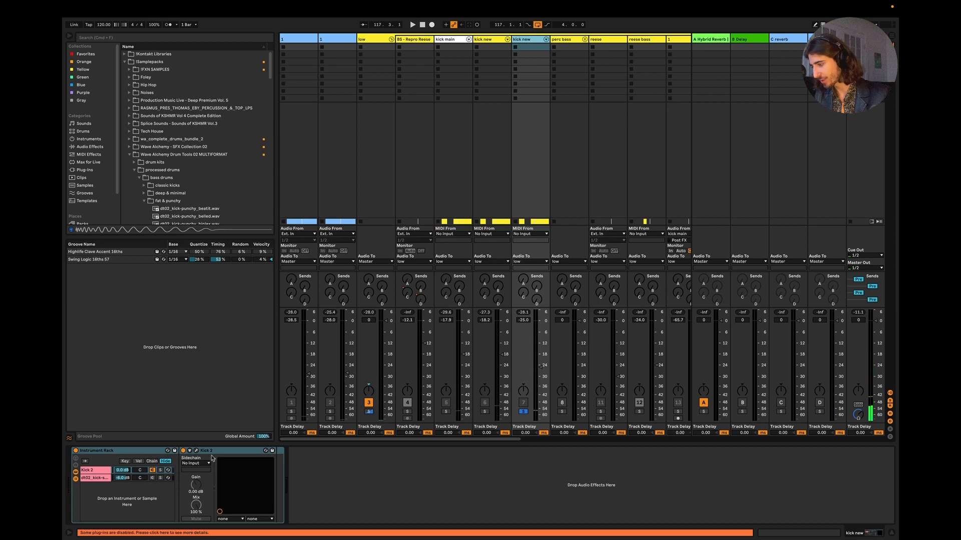
{"action": "left_click", "coordinate": [196, 452]}
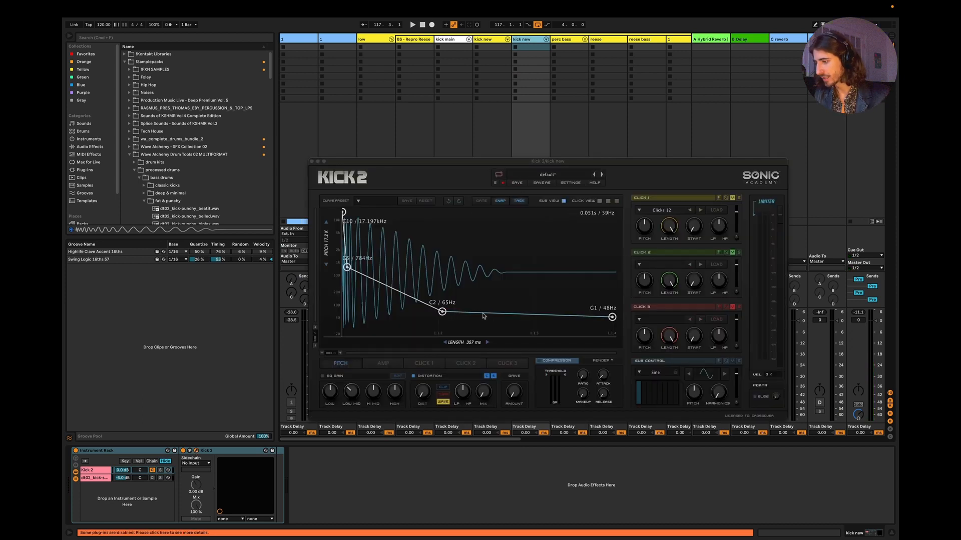
{"action": "left_click_drag", "start_coordinate": [442, 312], "coordinate": [442, 307]}
{"action": "key", "text": "space"}
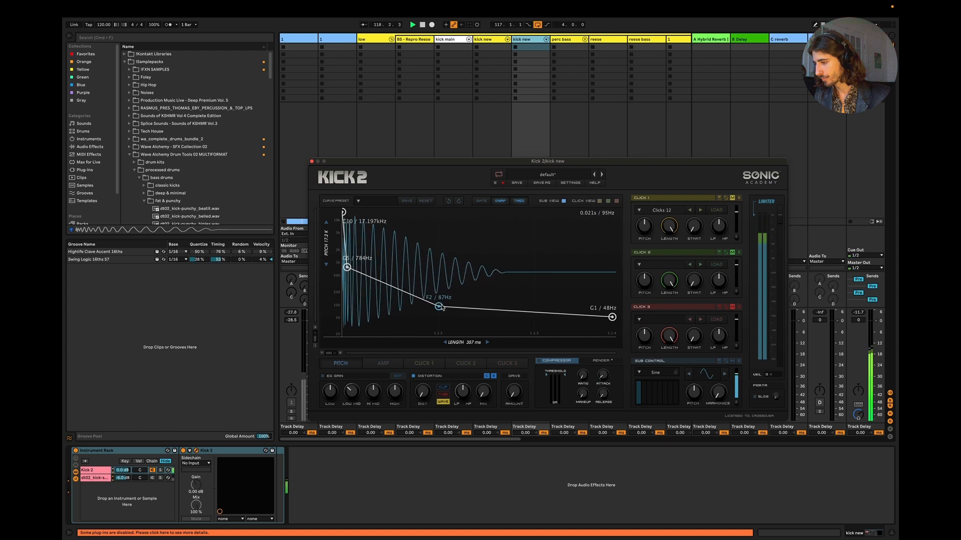
Step: Lower the four upper points of Kick 2's amplitude envelope to about 0.53, 0.6, 0.74 and 0.5
{"action": "left_click", "coordinate": [377, 364]}
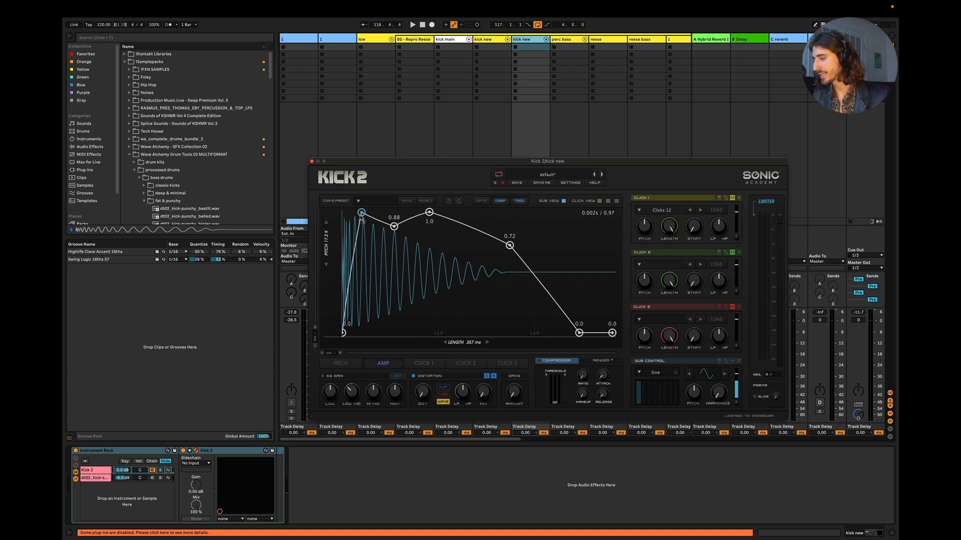
{"action": "left_click_drag", "start_coordinate": [362, 215], "coordinate": [348, 269]}
{"action": "left_click_drag", "start_coordinate": [394, 227], "coordinate": [393, 262]}
{"action": "left_click_drag", "start_coordinate": [429, 213], "coordinate": [438, 249]}
{"action": "left_click_drag", "start_coordinate": [508, 247], "coordinate": [520, 277]}
{"action": "key", "text": "space"}
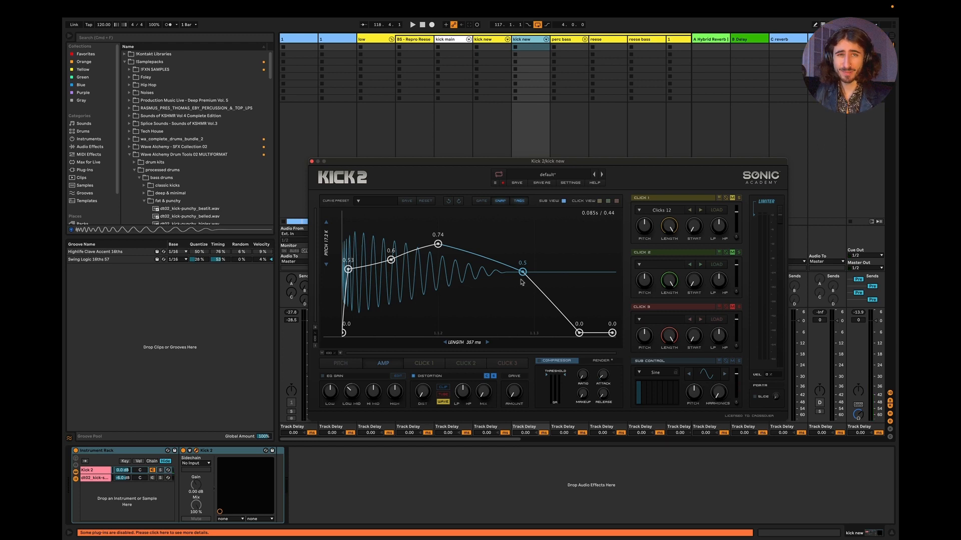
Step: Lower the first three raised amplitude envelope points to about 0.4, 0.44 and 0.71 during playback, keeping the zero-level end point
{"action": "key", "text": "space"}
{"action": "left_click_drag", "start_coordinate": [348, 270], "coordinate": [350, 283]}
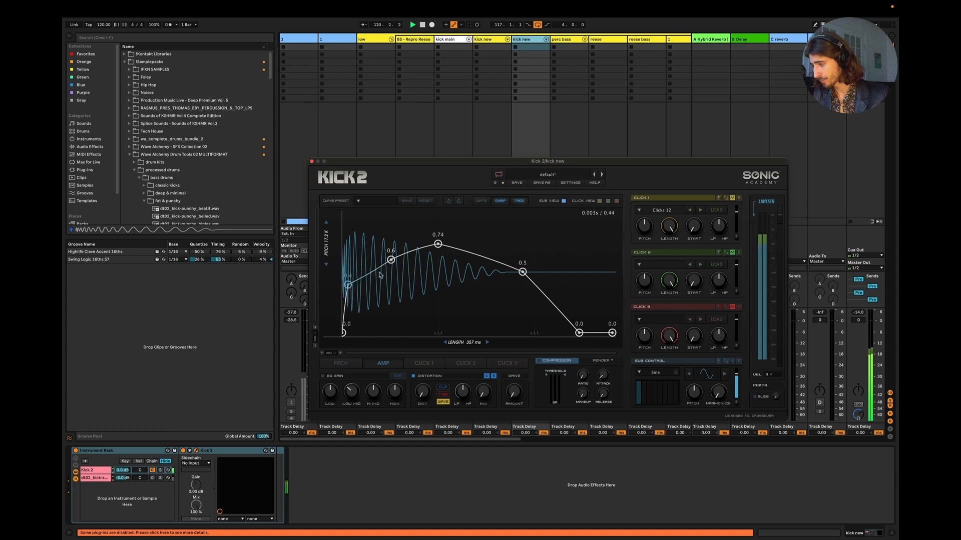
{"action": "left_click_drag", "start_coordinate": [391, 259], "coordinate": [384, 284]}
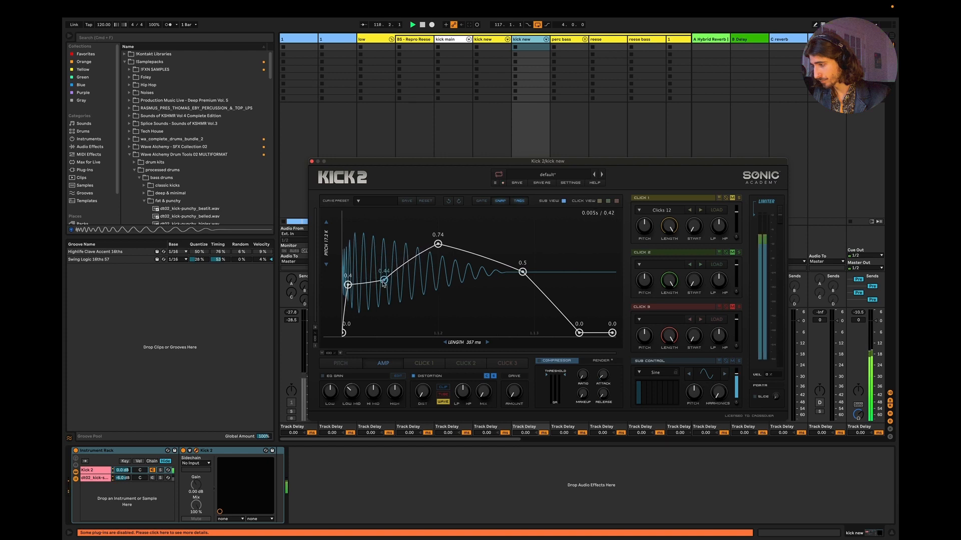
{"action": "mouse_move", "coordinate": [440, 250]}
{"action": "left_mouse_down"}
{"action": "mouse_move", "coordinate": [439, 262]}
{"action": "mouse_move", "coordinate": [439, 231]}
{"action": "mouse_move", "coordinate": [440, 252]}
{"action": "left_mouse_up"}
{"action": "key", "text": "space"}
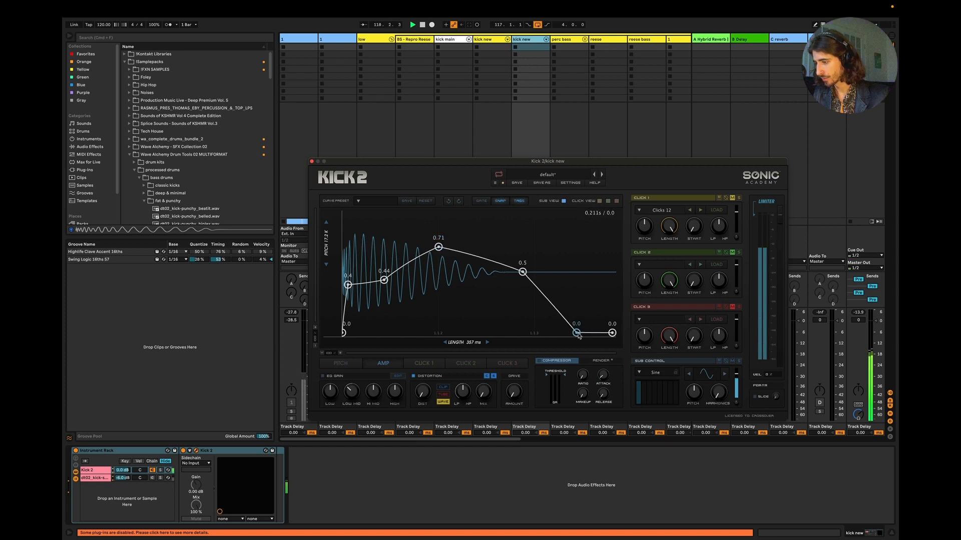
{"action": "mouse_move", "coordinate": [580, 332]}
{"action": "left_mouse_down"}
{"action": "mouse_move", "coordinate": [599, 336]}
{"action": "mouse_move", "coordinate": [582, 347]}
{"action": "left_mouse_up"}
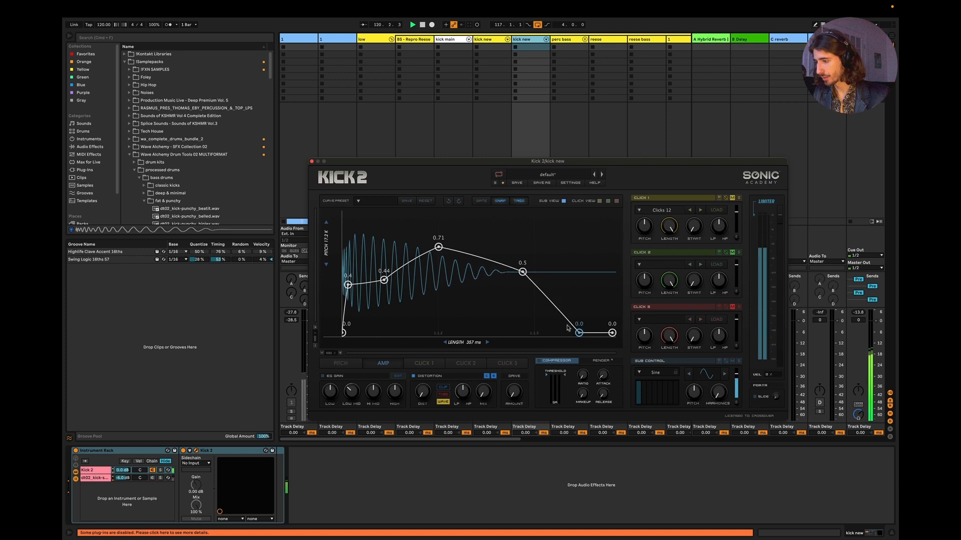
Step: Move the last raised amplitude point earlier at a level of 0.6 while listening, and lower the peak point to 0.7
{"action": "left_click_drag", "start_coordinate": [523, 276], "coordinate": [533, 277]}
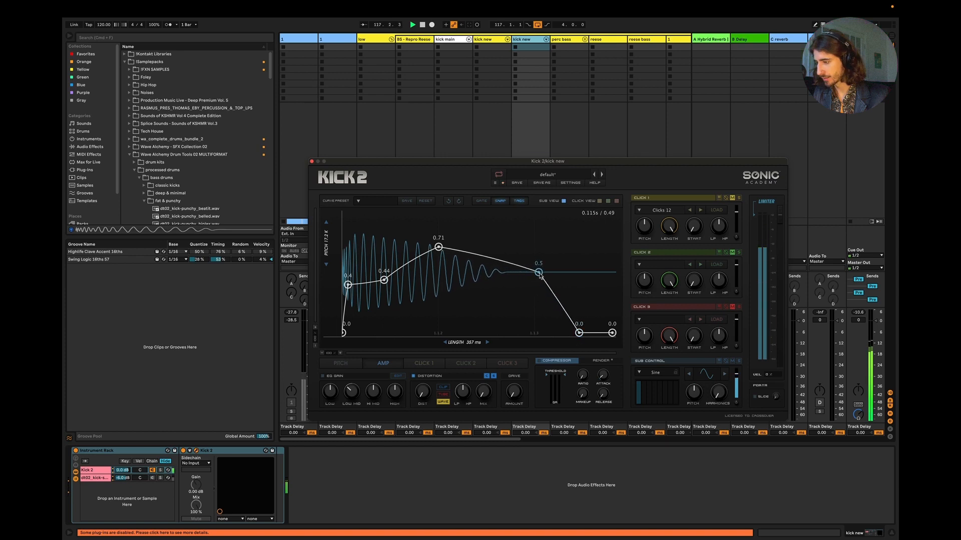
{"action": "left_click_drag", "start_coordinate": [541, 277], "coordinate": [523, 276]}
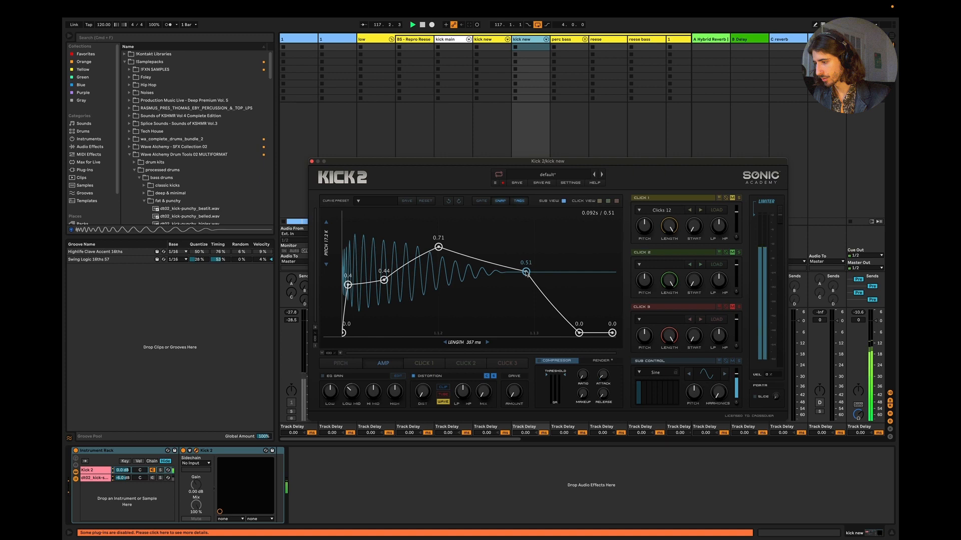
{"action": "left_click_drag", "start_coordinate": [526, 272], "coordinate": [499, 255]}
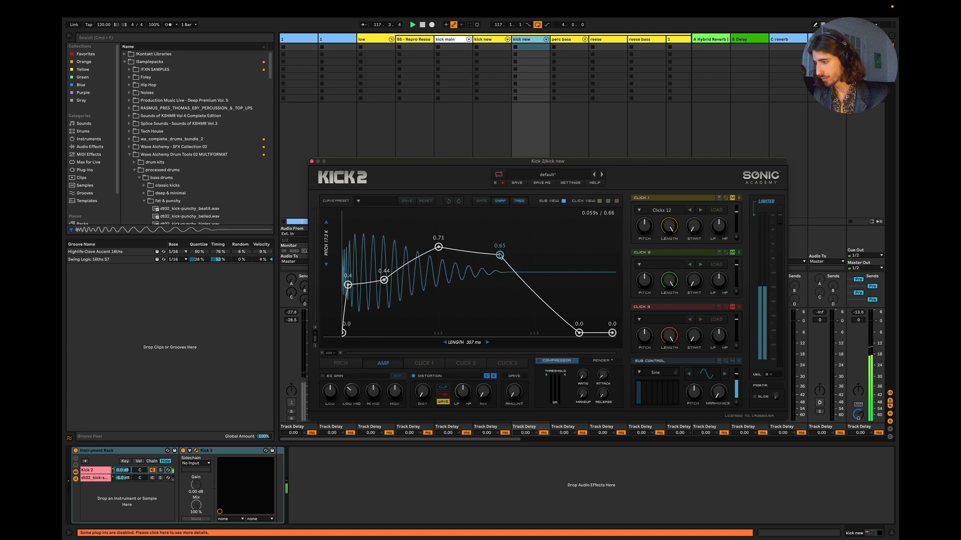
{"action": "left_click_drag", "start_coordinate": [505, 255], "coordinate": [500, 250]}
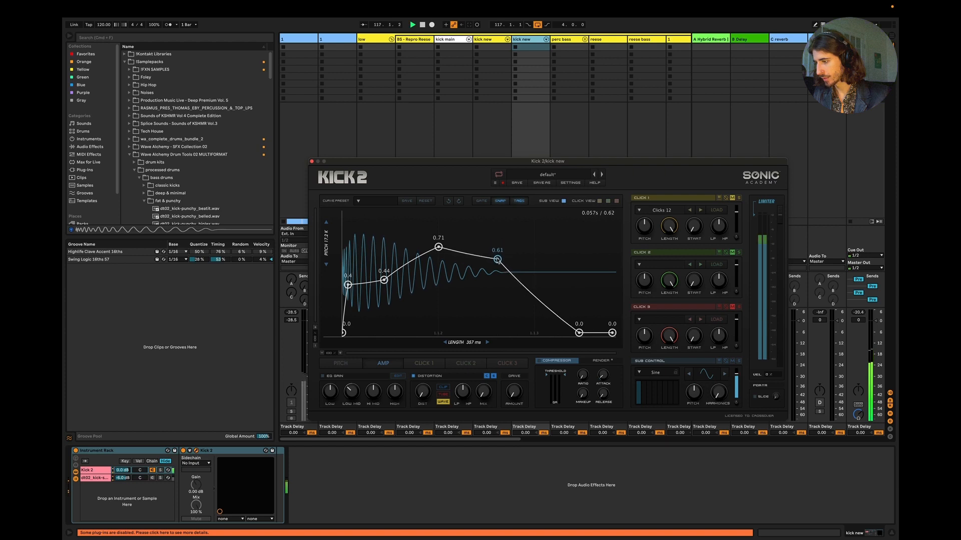
{"action": "left_click_drag", "start_coordinate": [498, 260], "coordinate": [502, 260]}
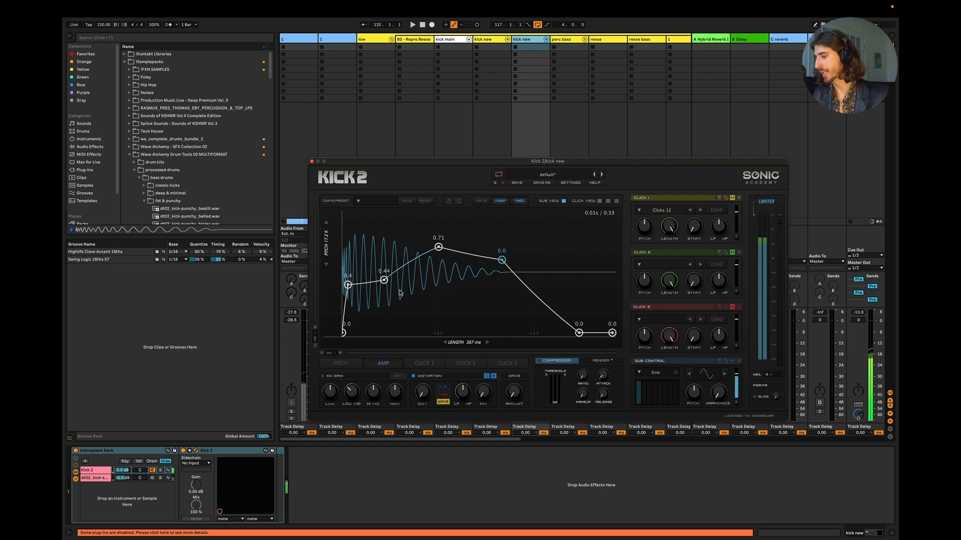
{"action": "key", "text": "space"}
{"action": "left_click_drag", "start_coordinate": [438, 247], "coordinate": [438, 249]}
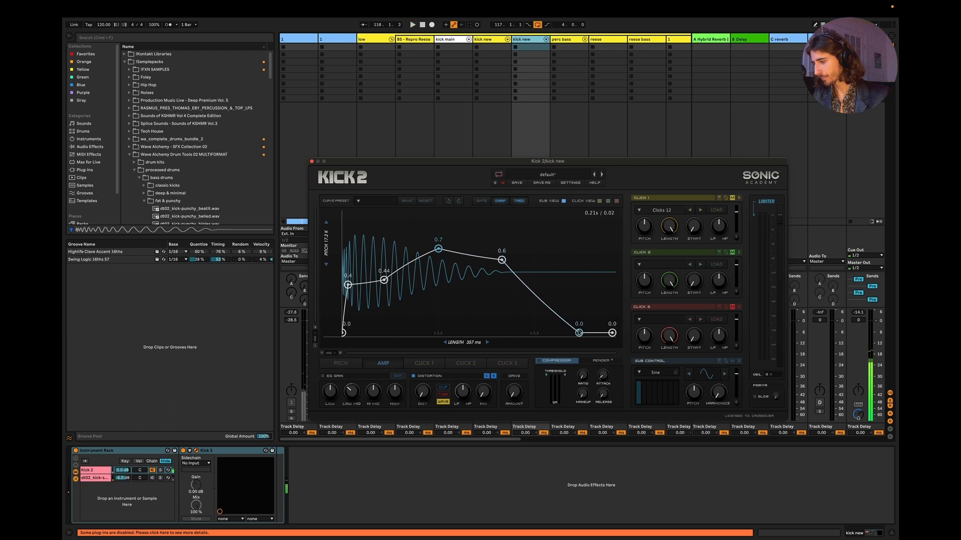
Step: Lower the final point of Kick 2's pitch envelope to D1 / 37 Hz, auditioning the kick with the bass
{"action": "left_click", "coordinate": [337, 368]}
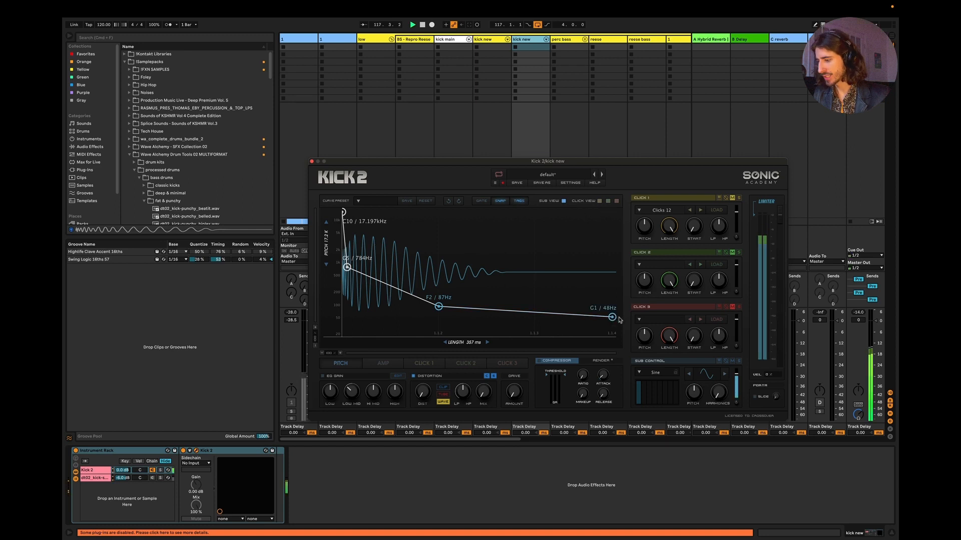
{"action": "left_click_drag", "start_coordinate": [614, 320], "coordinate": [613, 320]}
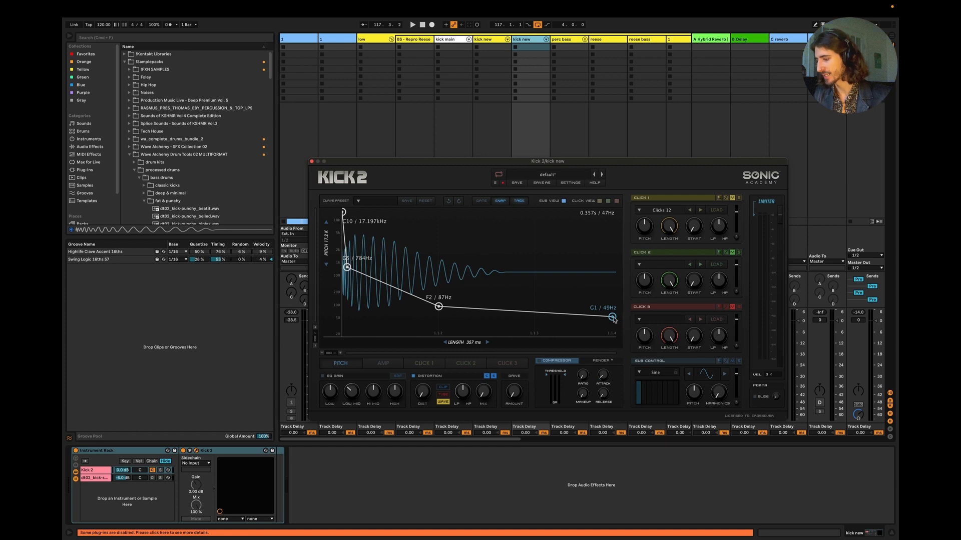
{"action": "key", "text": "space"}
{"action": "left_click_drag", "start_coordinate": [614, 319], "coordinate": [614, 323]}
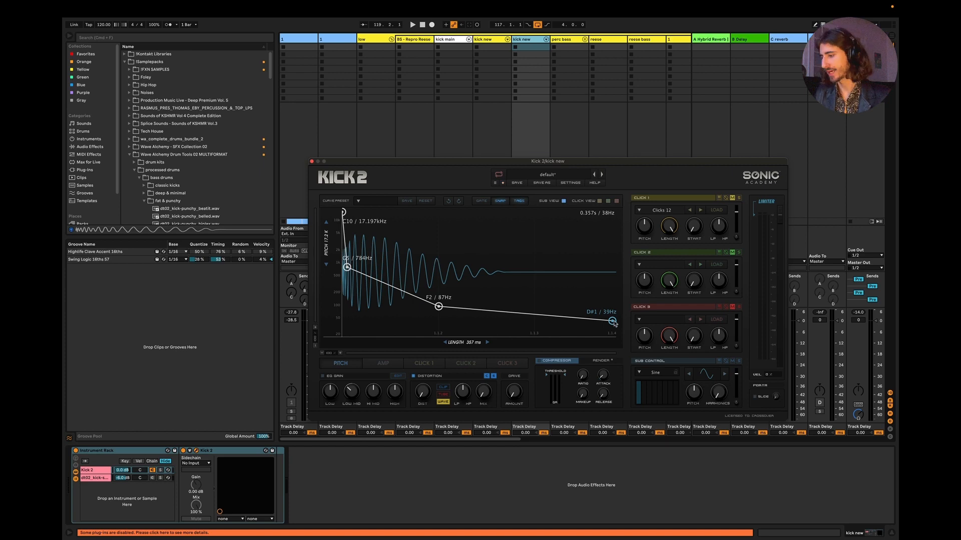
{"action": "key", "text": "space"}
{"action": "left_click_drag", "start_coordinate": [614, 323], "coordinate": [615, 324]}
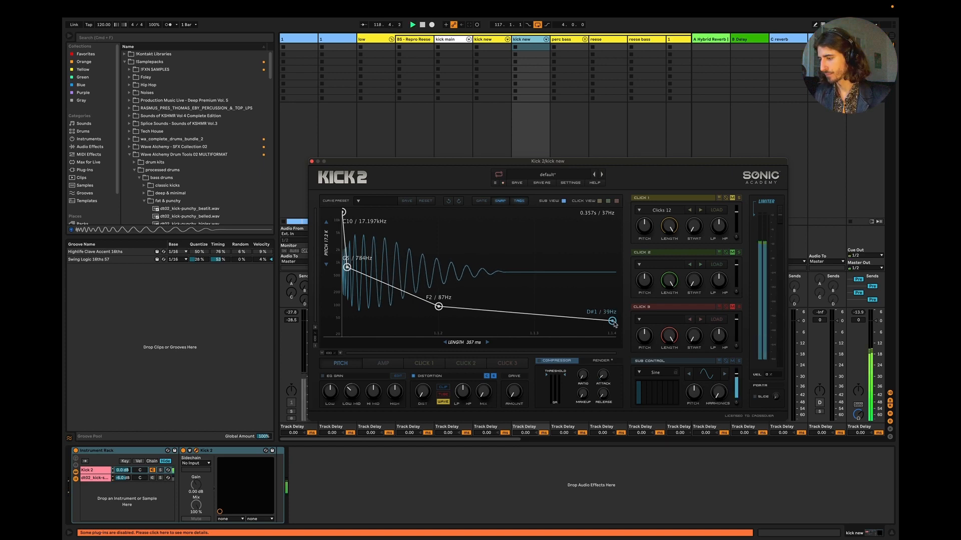
{"action": "left_click_drag", "start_coordinate": [615, 324], "coordinate": [615, 326]}
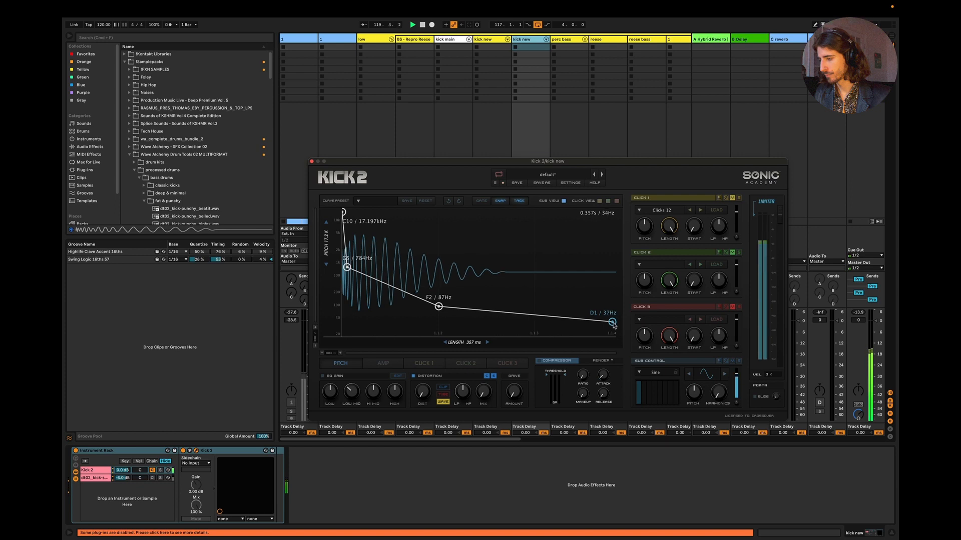
{"action": "key", "text": "space"}
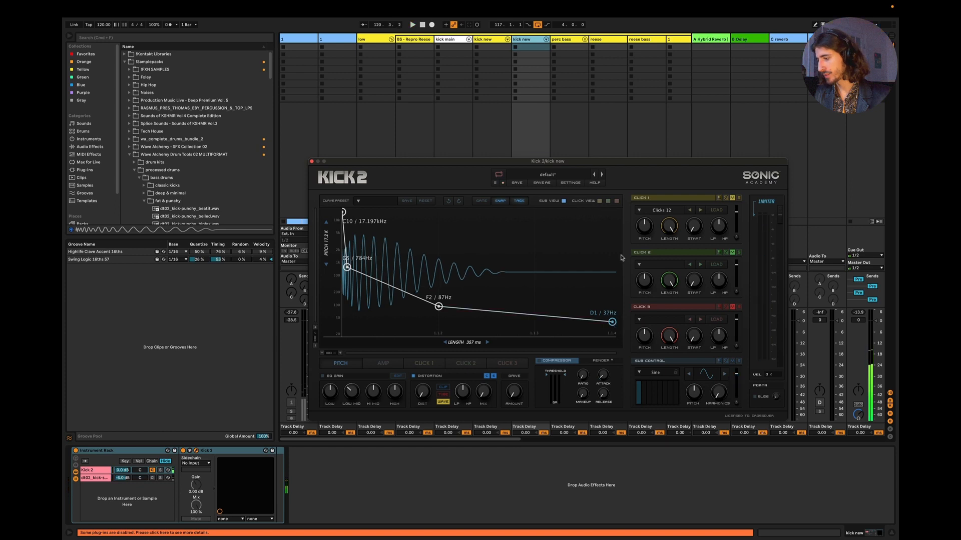
Step: Zoom in on the start of the pitch envelope, set its first point to C10 / 16.744 kHz and play the kick
{"action": "key", "text": "space"}
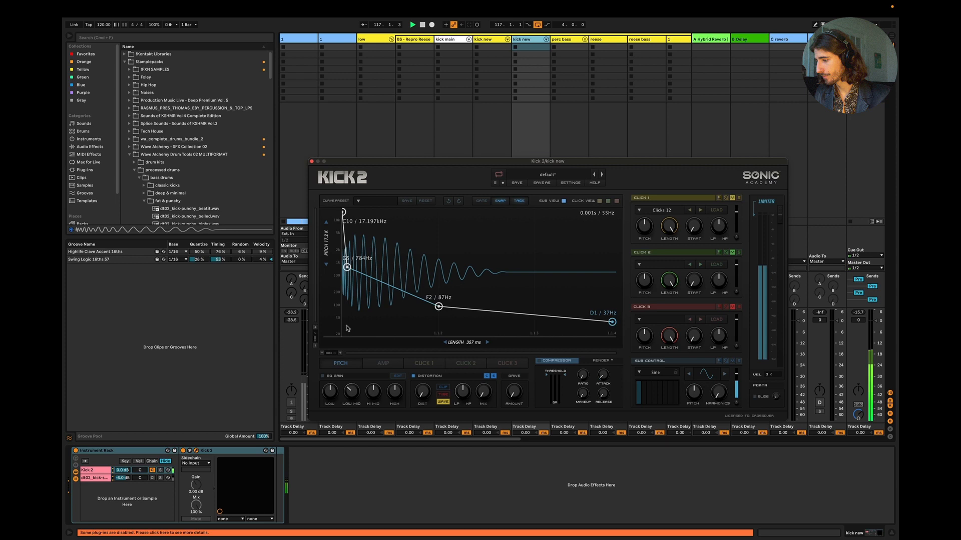
{"action": "left_click", "coordinate": [340, 354]}
{"action": "left_click_drag", "start_coordinate": [483, 353], "coordinate": [349, 364]}
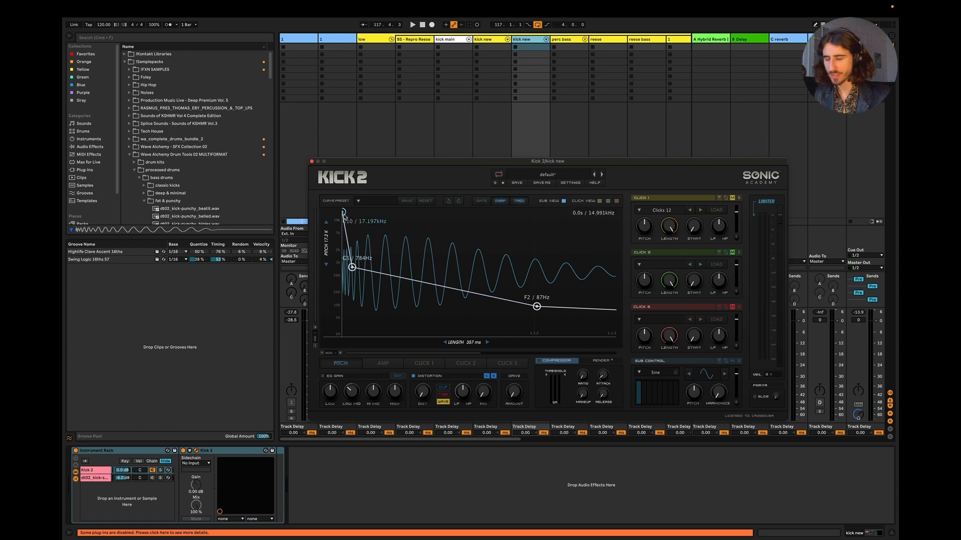
{"action": "mouse_move", "coordinate": [344, 213]}
{"action": "left_mouse_down"}
{"action": "mouse_move", "coordinate": [341, 237]}
{"action": "mouse_move", "coordinate": [343, 212]}
{"action": "left_mouse_up"}
{"action": "key", "text": "space"}
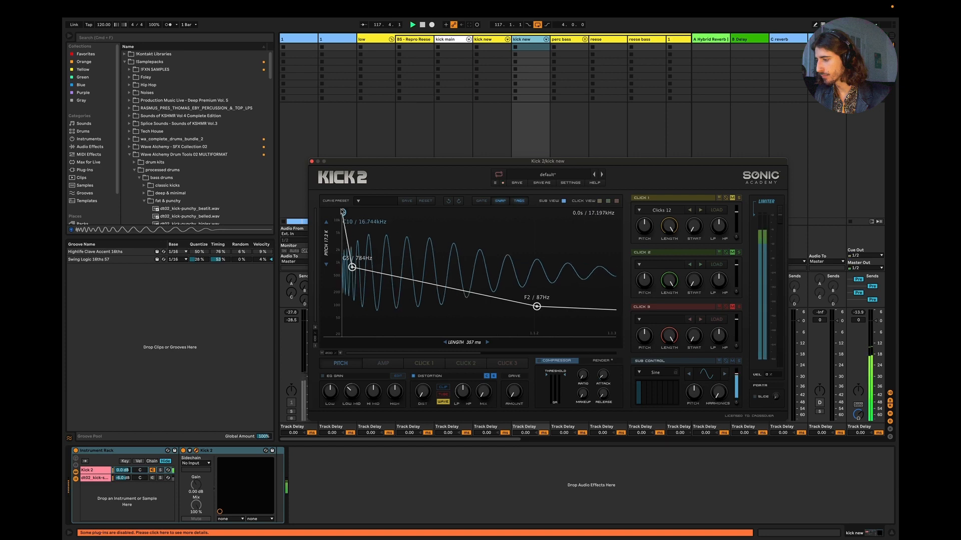
{"action": "key", "text": "space"}
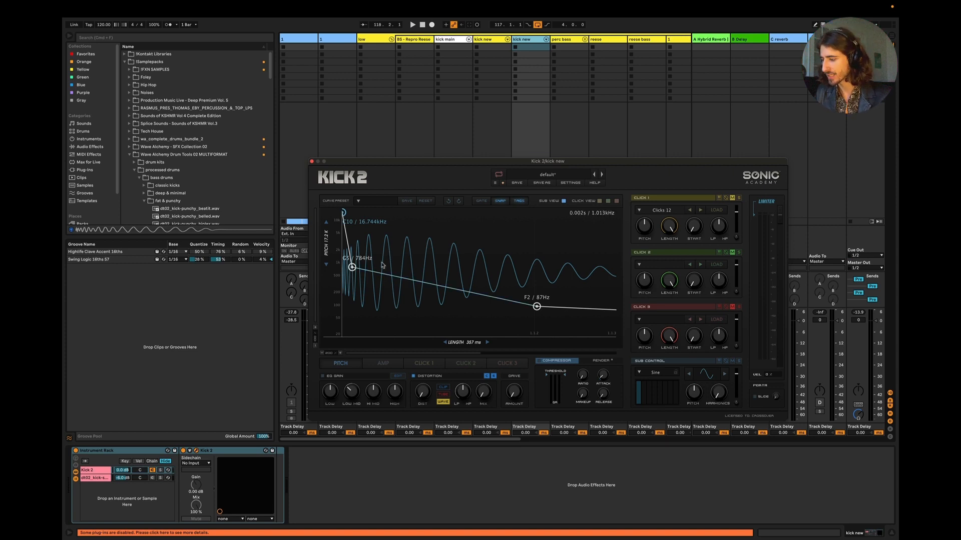
Step: Raise the second pitch envelope point to about 932 Hz while auditioning the kick with the bass
{"action": "key", "text": "space"}
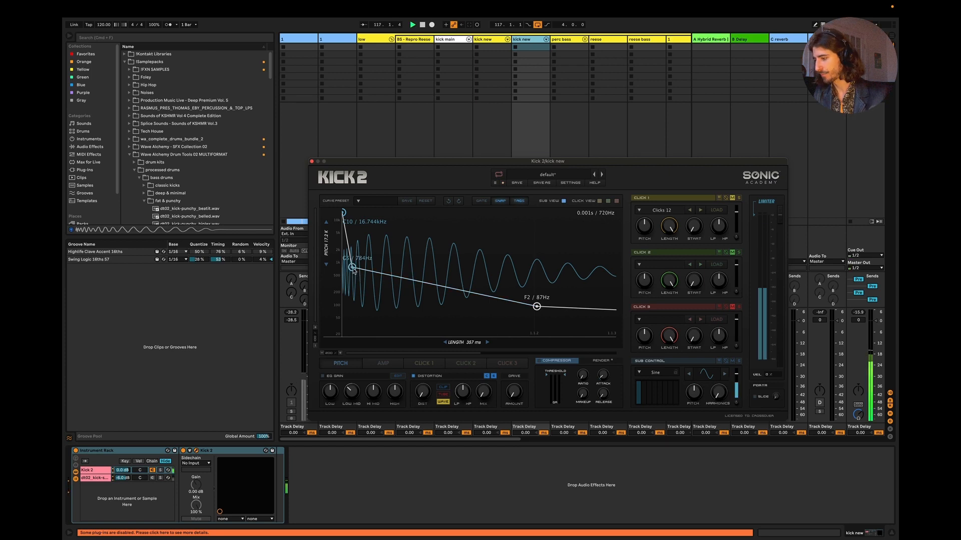
{"action": "left_click_drag", "start_coordinate": [352, 268], "coordinate": [349, 268]}
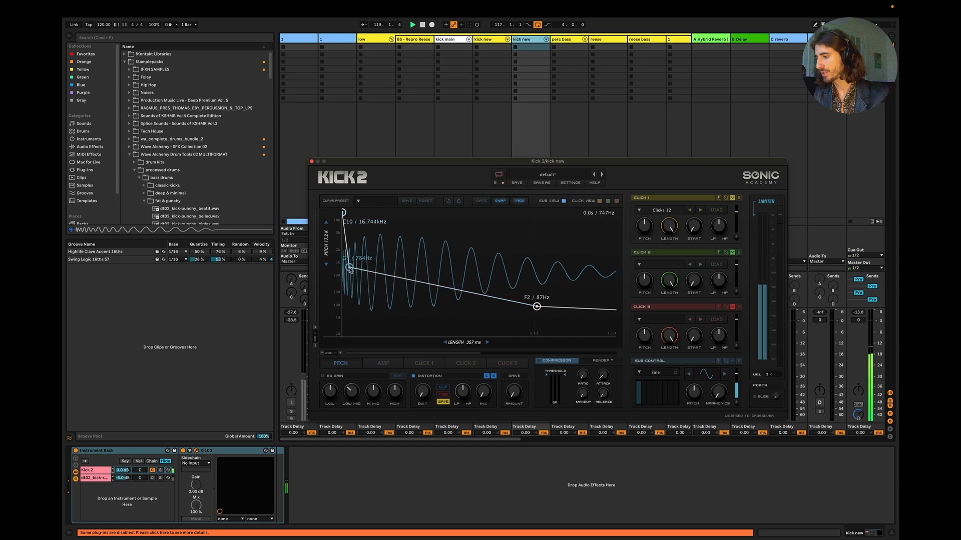
{"action": "left_click_drag", "start_coordinate": [350, 269], "coordinate": [354, 271]}
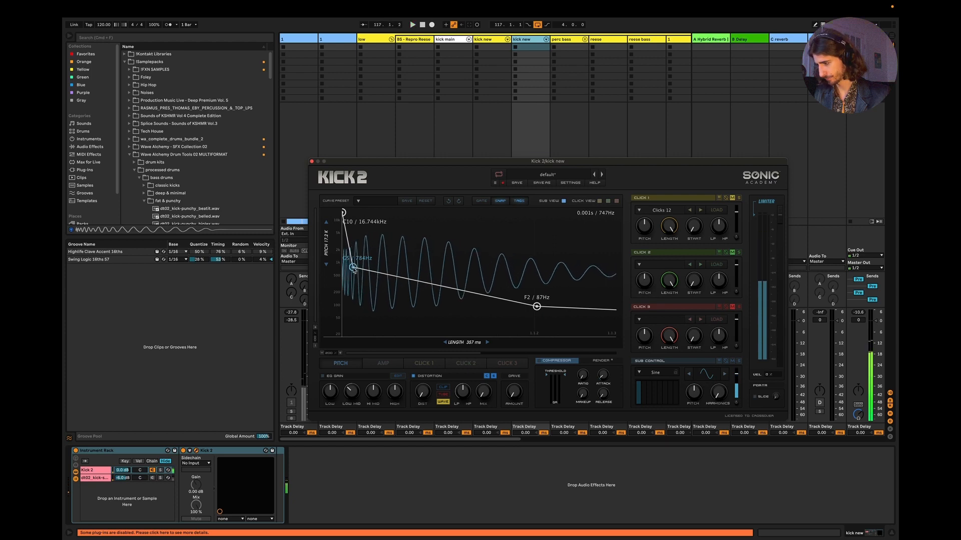
{"action": "left_click_drag", "start_coordinate": [353, 268], "coordinate": [353, 265]}
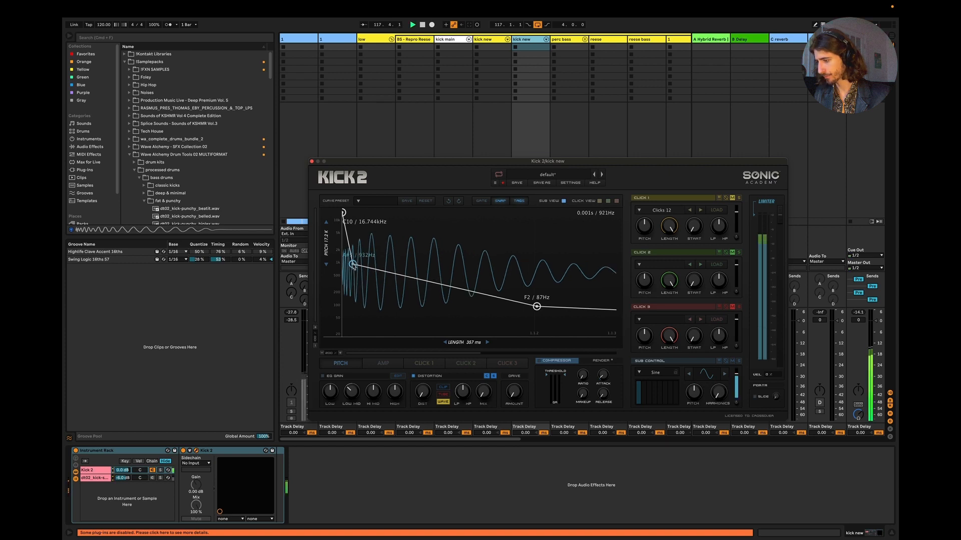
{"action": "left_click", "coordinate": [393, 471]}
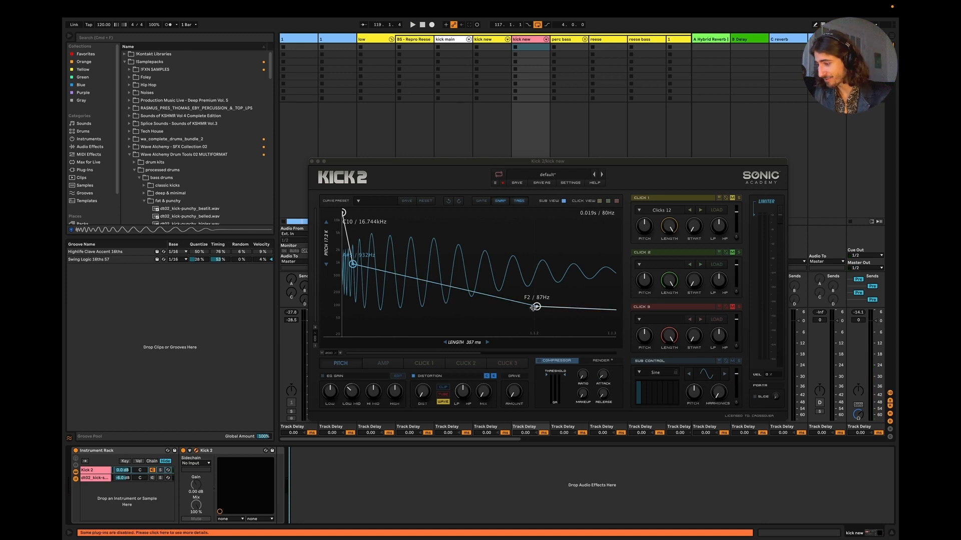
{"action": "key", "text": "space"}
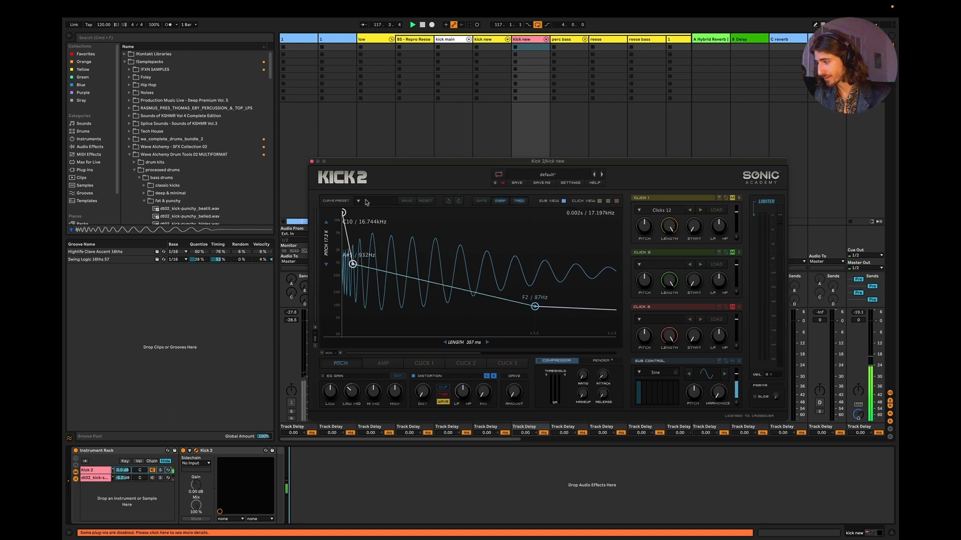
Step: Close the Kick 2 window and solo the yellow kick new track instead of the pink one during playback
{"action": "left_click", "coordinate": [312, 161]}
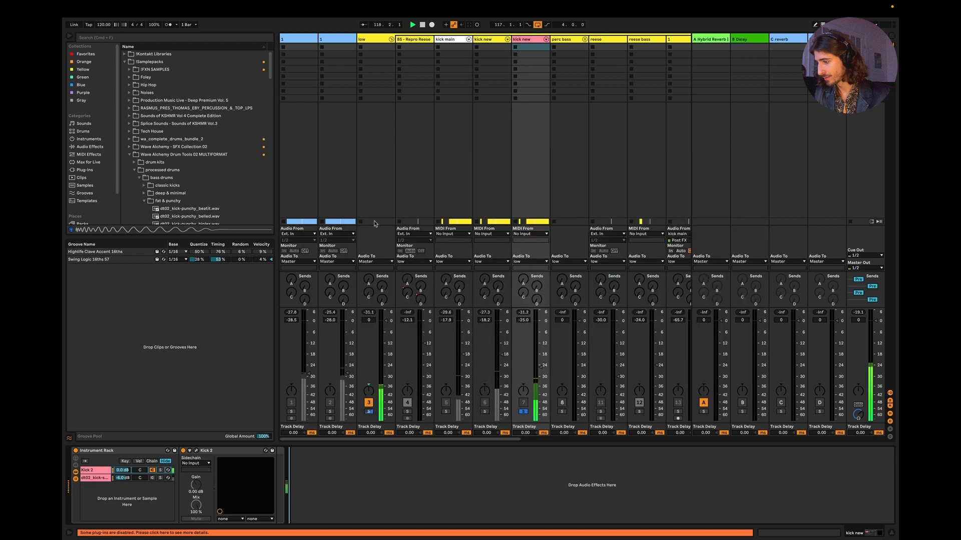
{"action": "left_click", "coordinate": [523, 411]}
{"action": "left_click", "coordinate": [483, 411]}
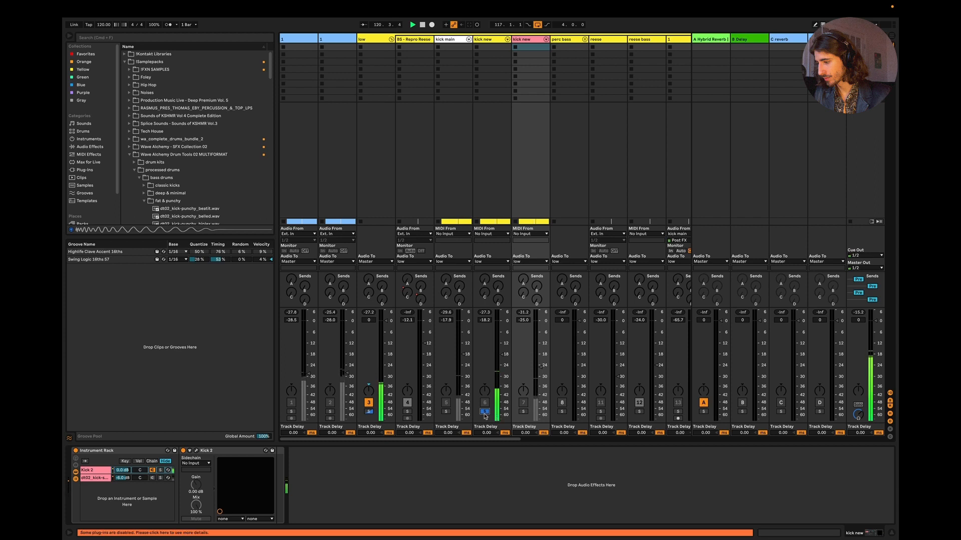
Step: Solo the pink kick new track and open its Kick 2 pitch envelope zoomed in on the start
{"action": "left_click", "coordinate": [523, 411]}
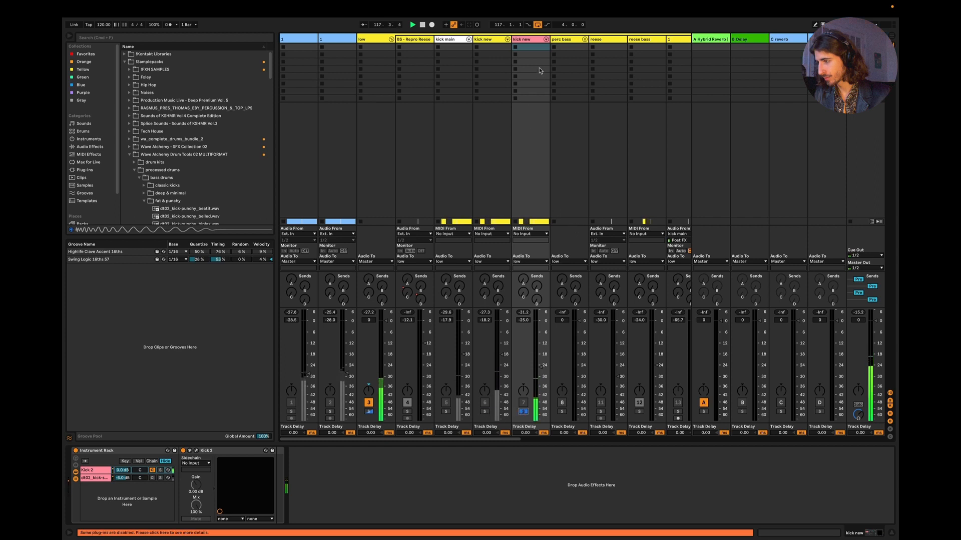
{"action": "left_click", "coordinate": [196, 451]}
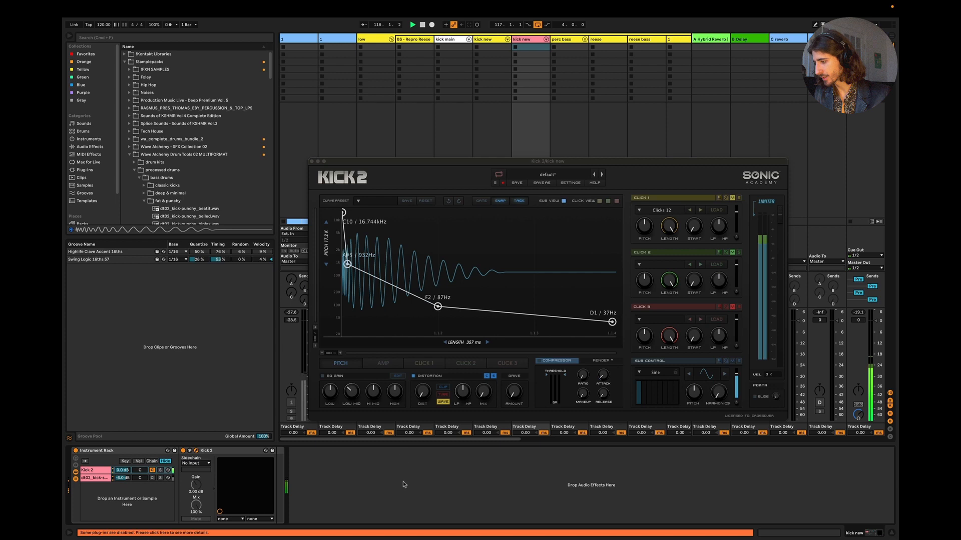
{"action": "left_click", "coordinate": [341, 353]}
{"action": "left_click", "coordinate": [341, 354]}
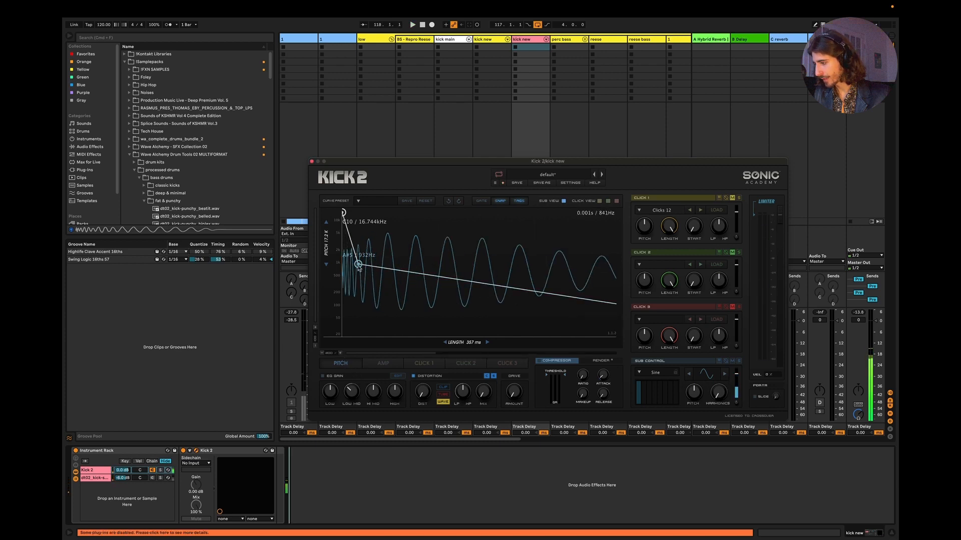
Step: Lower the second pitch envelope point to G5 / 784 Hz while auditioning the kick with the bass
{"action": "left_click_drag", "start_coordinate": [358, 266], "coordinate": [359, 276]}
{"action": "left_click", "coordinate": [448, 202]}
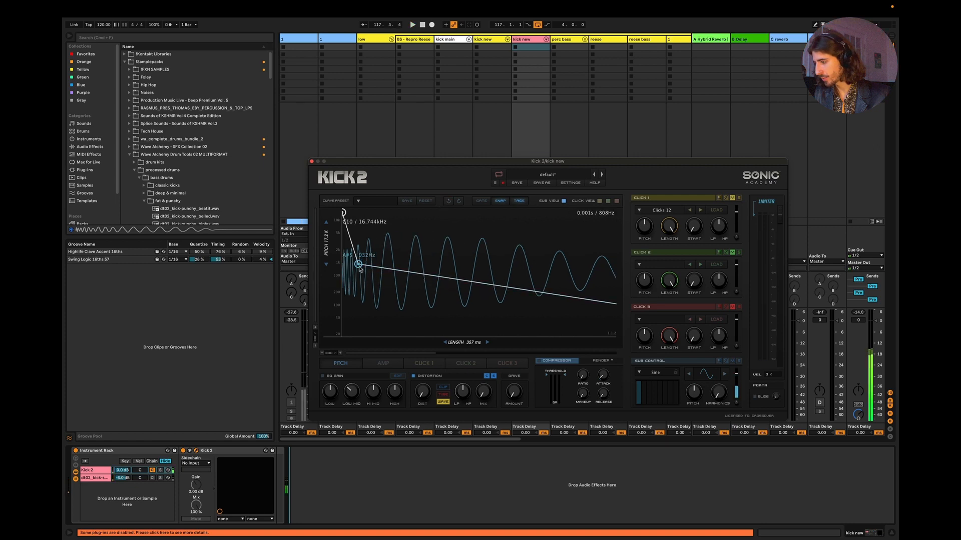
{"action": "left_click_drag", "start_coordinate": [363, 271], "coordinate": [362, 273]}
{"action": "key", "text": "space"}
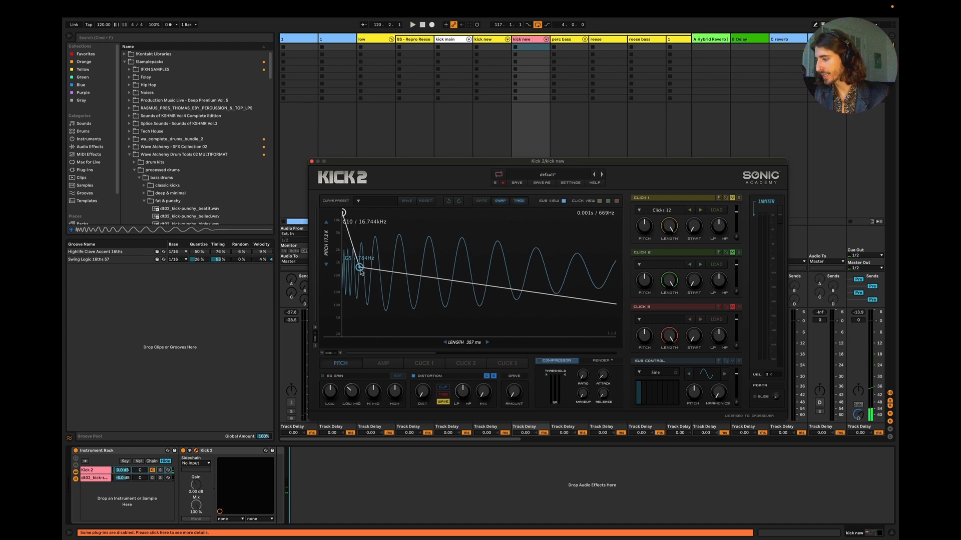
{"action": "left_click_drag", "start_coordinate": [360, 271], "coordinate": [358, 270]}
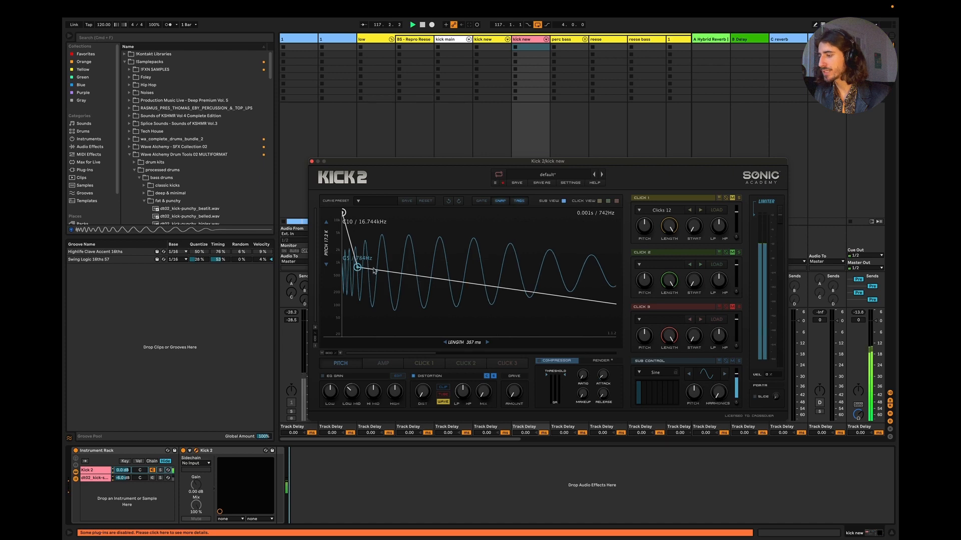
Step: Add a pitch envelope point at about G#4 / 415 Hz between the G5 and F2 points during playback
{"action": "left_click", "coordinate": [322, 354]}
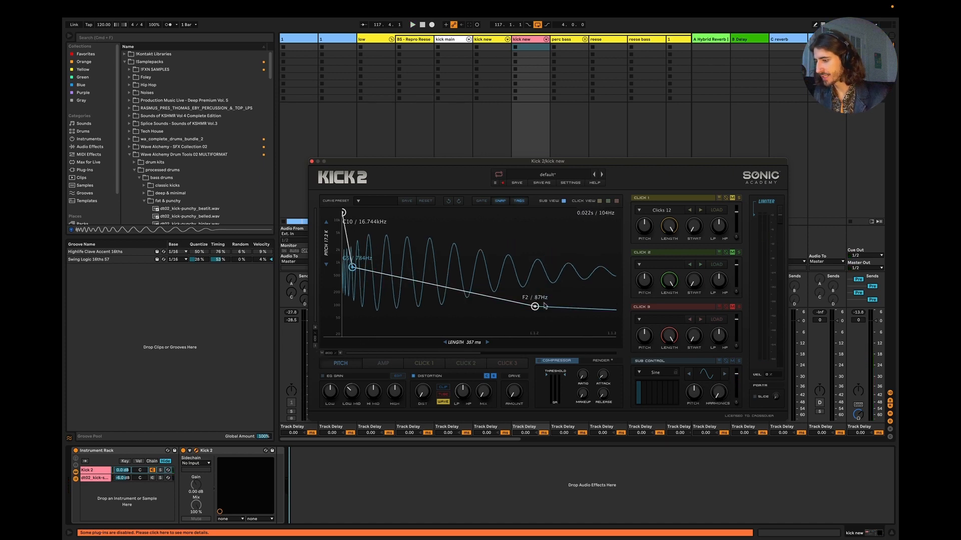
{"action": "key", "text": "space"}
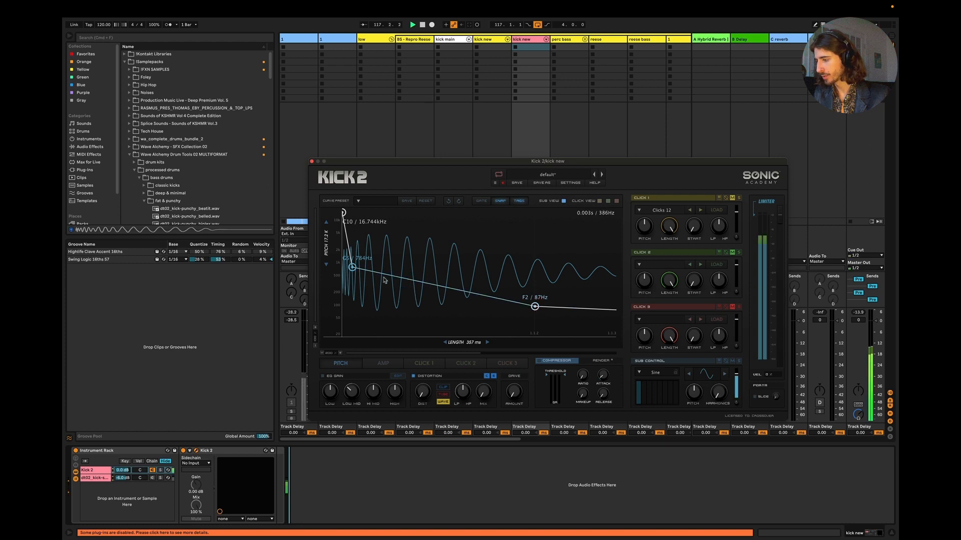
{"action": "double_click", "coordinate": [387, 278]}
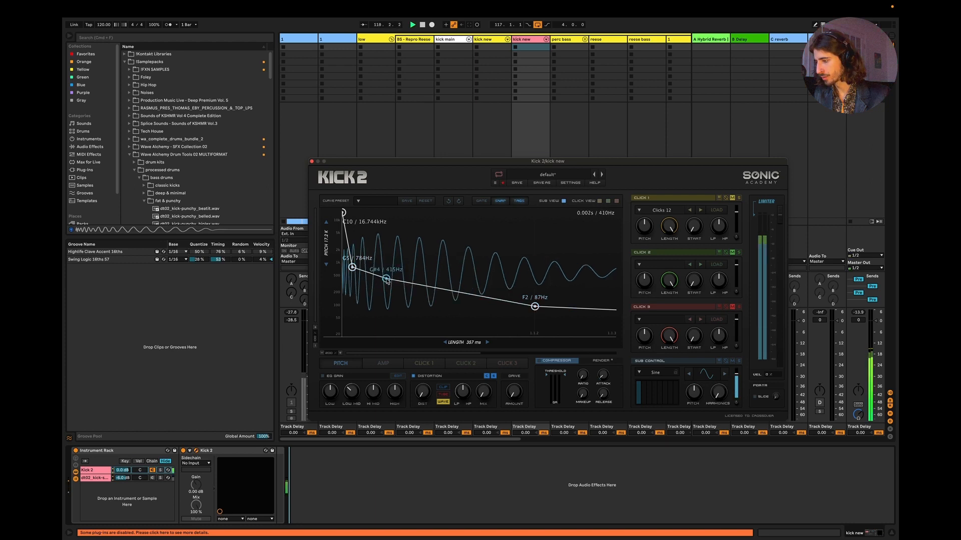
{"action": "mouse_move", "coordinate": [386, 278]}
{"action": "left_mouse_down"}
{"action": "mouse_move", "coordinate": [398, 276]}
{"action": "mouse_move", "coordinate": [384, 281]}
{"action": "left_mouse_up"}
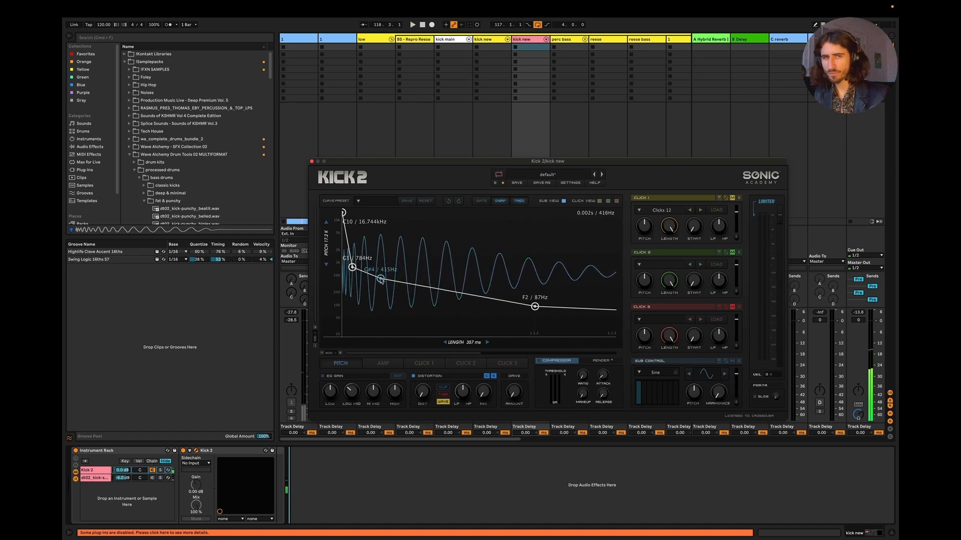
Step: Remove the added 415 Hz pitch point and restore it to compare the kick with and without it
{"action": "key", "text": "space"}
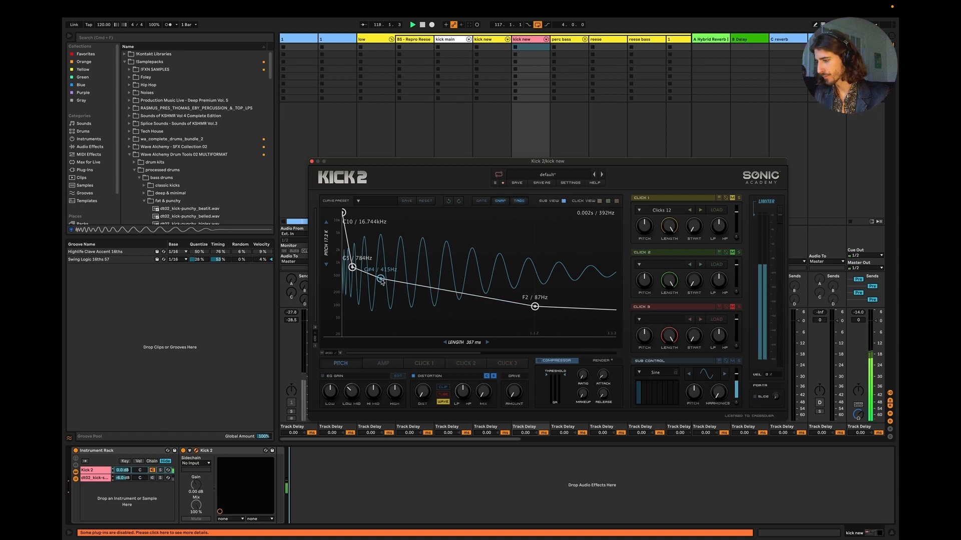
{"action": "double_click", "coordinate": [381, 278]}
{"action": "key", "text": "space"}
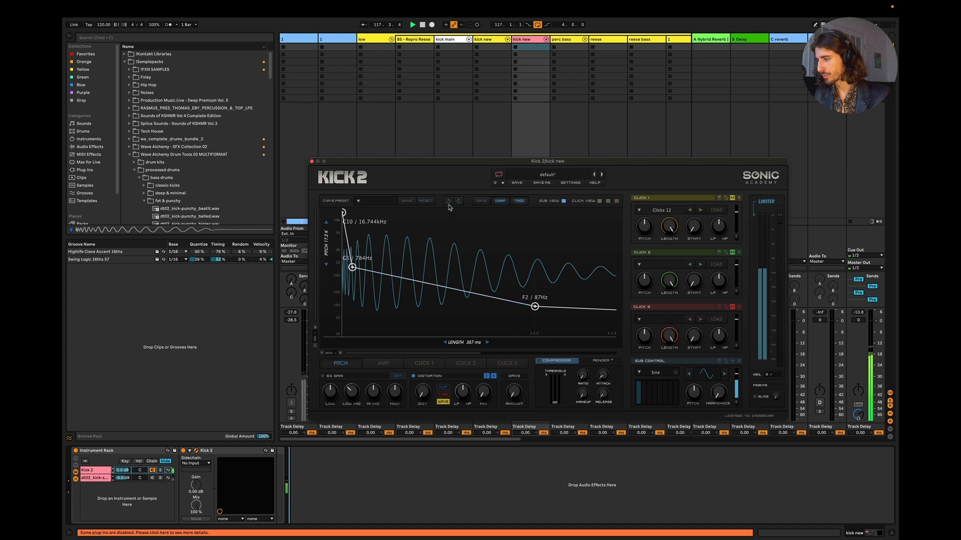
{"action": "double_click", "coordinate": [380, 279]}
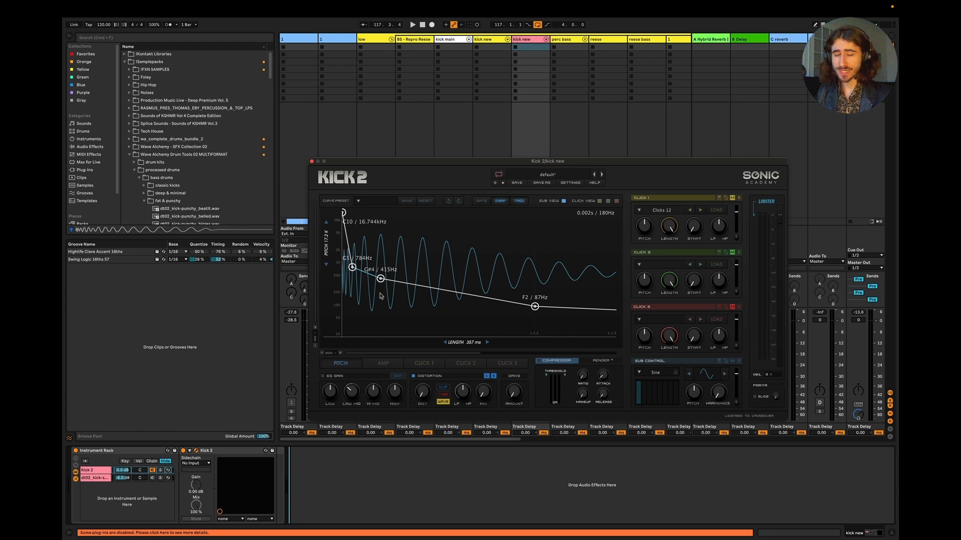
Step: Try the added pitch envelope point at about F4 / 349 Hz during playback and undo the last two point changes
{"action": "left_click_drag", "start_coordinate": [381, 286], "coordinate": [395, 282]}
{"action": "key", "text": "space"}
{"action": "left_click_drag", "start_coordinate": [394, 279], "coordinate": [385, 282]}
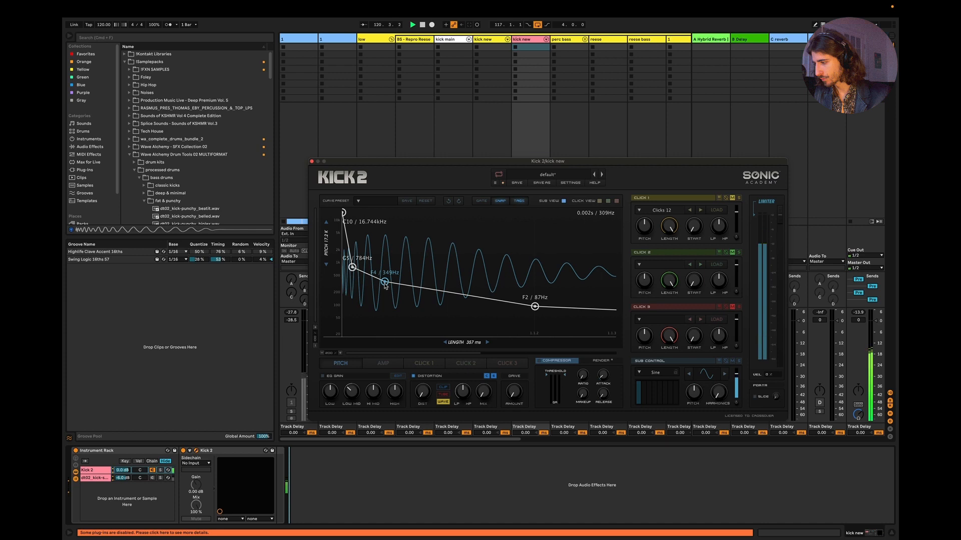
{"action": "left_click", "coordinate": [449, 201]}
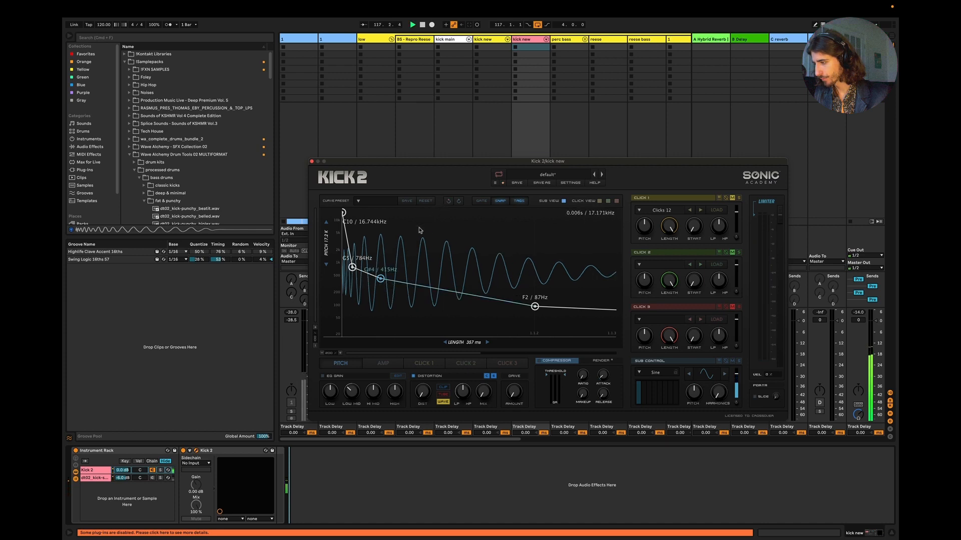
{"action": "left_click", "coordinate": [448, 202]}
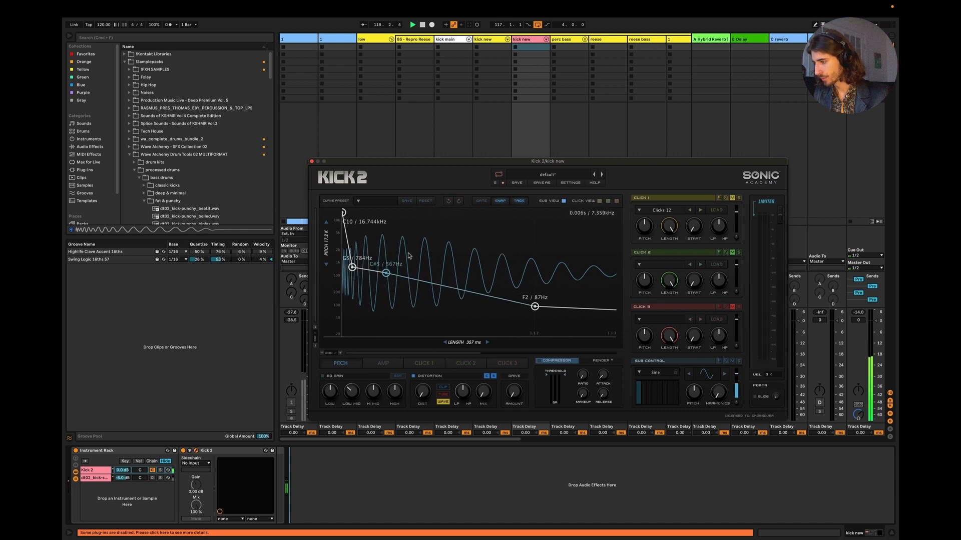
Step: Move the added pitch envelope point further along the curve and down to G#3 / 208 Hz while auditioning the kick
{"action": "left_click_drag", "start_coordinate": [387, 274], "coordinate": [438, 292]}
{"action": "key", "text": "space"}
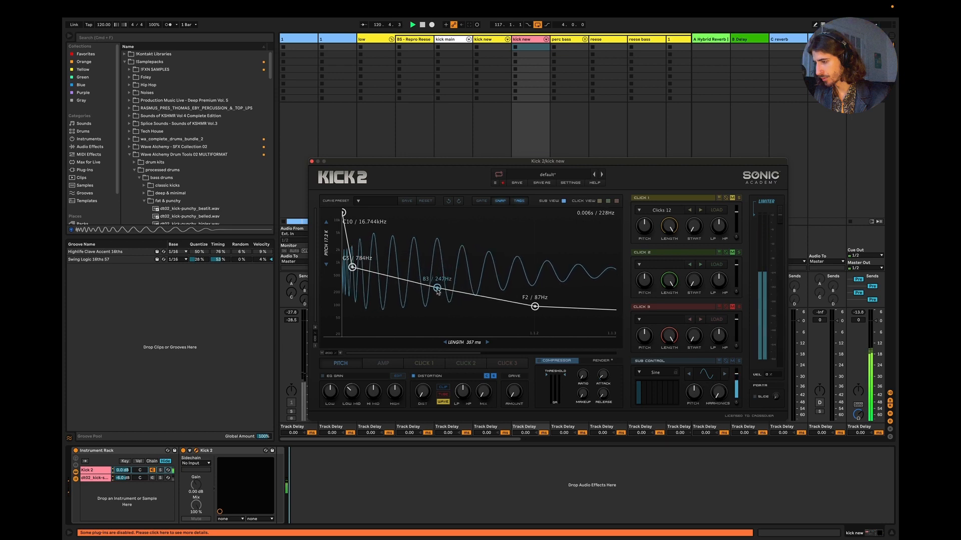
{"action": "left_click_drag", "start_coordinate": [438, 292], "coordinate": [438, 296]}
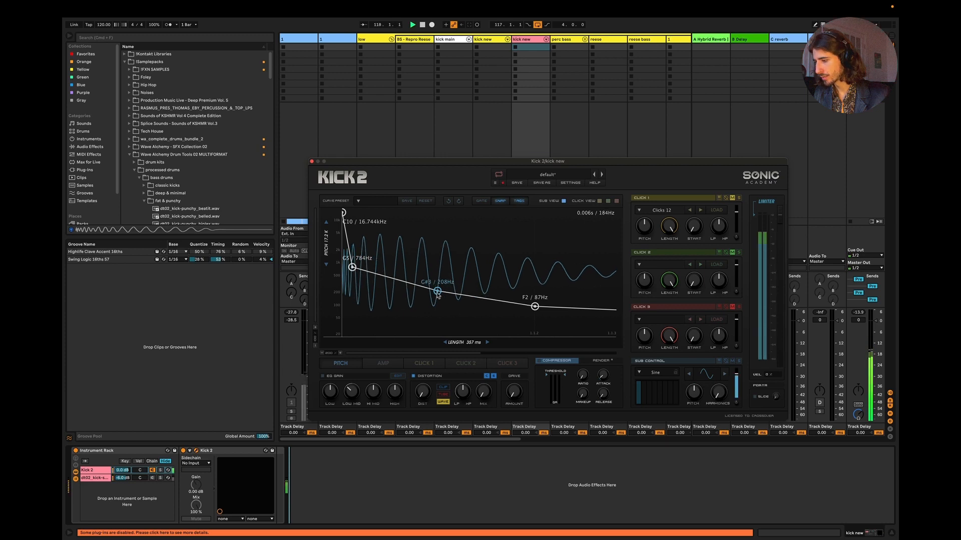
{"action": "left_click_drag", "start_coordinate": [438, 295], "coordinate": [438, 295]}
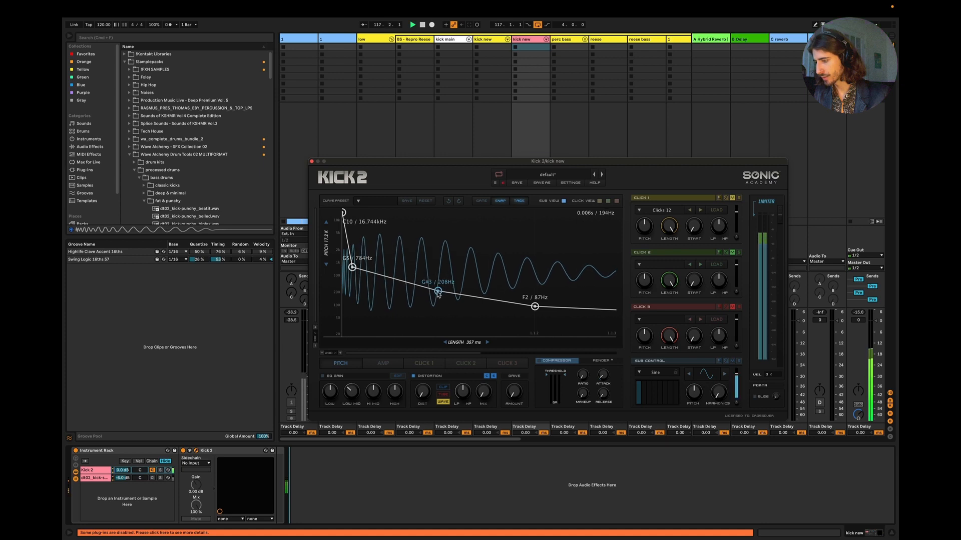
{"action": "key", "text": "space"}
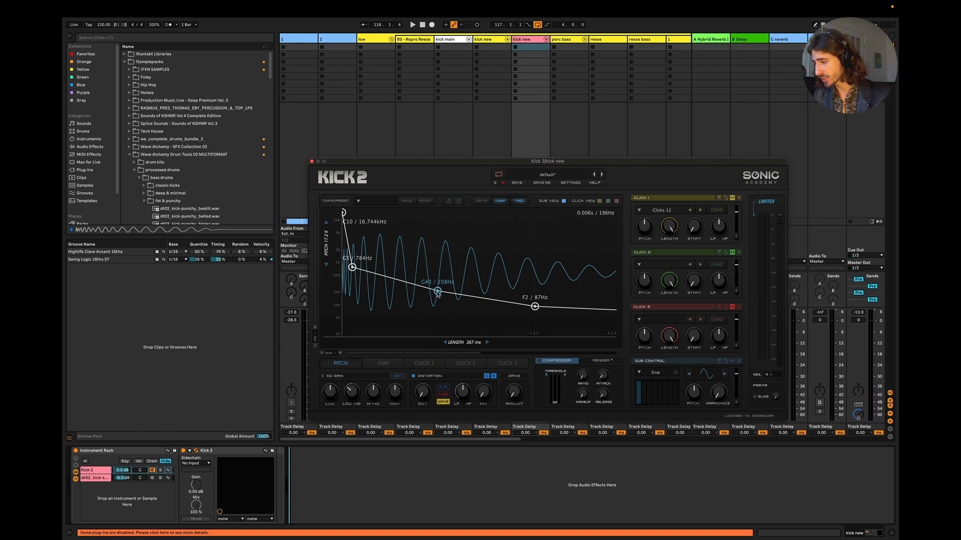
{"action": "key", "text": "space"}
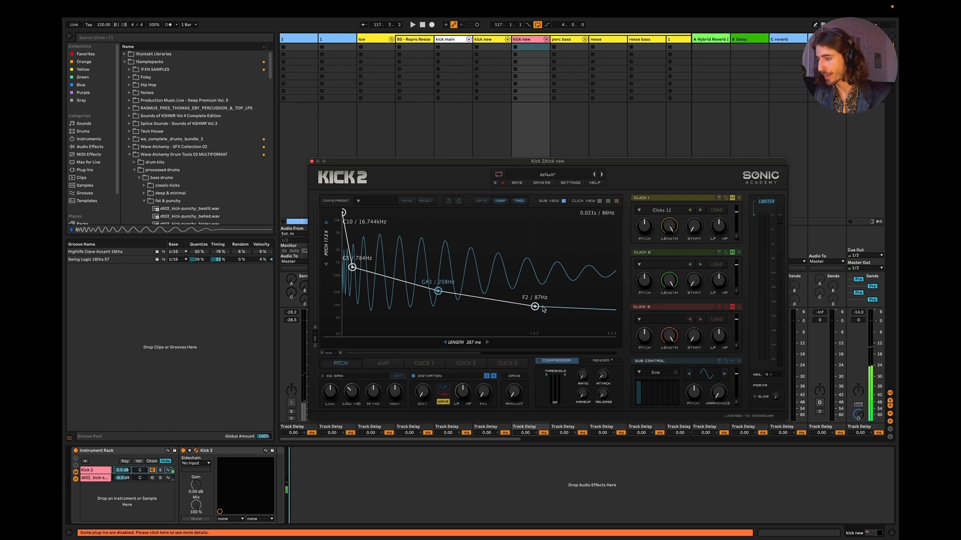
Step: Try the F2 pitch envelope point at A2 / 110 Hz, settle it at E2 / 82 Hz and play the result
{"action": "left_click_drag", "start_coordinate": [534, 309], "coordinate": [534, 305]}
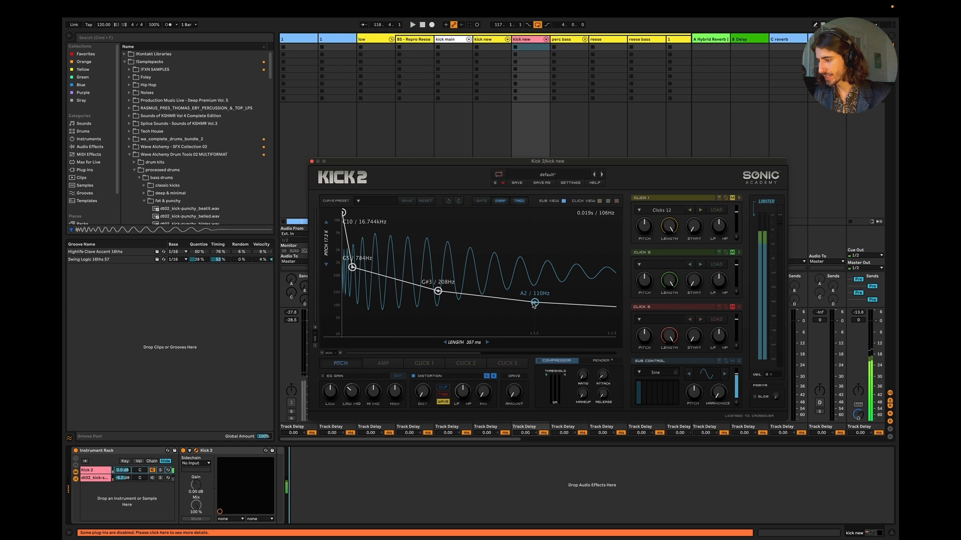
{"action": "left_click", "coordinate": [497, 496]}
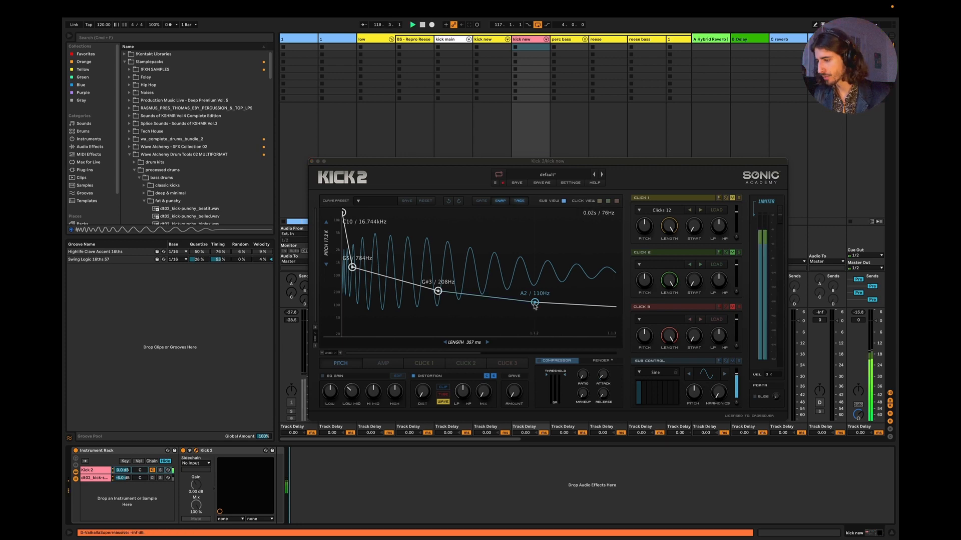
{"action": "left_click_drag", "start_coordinate": [535, 302], "coordinate": [536, 309]}
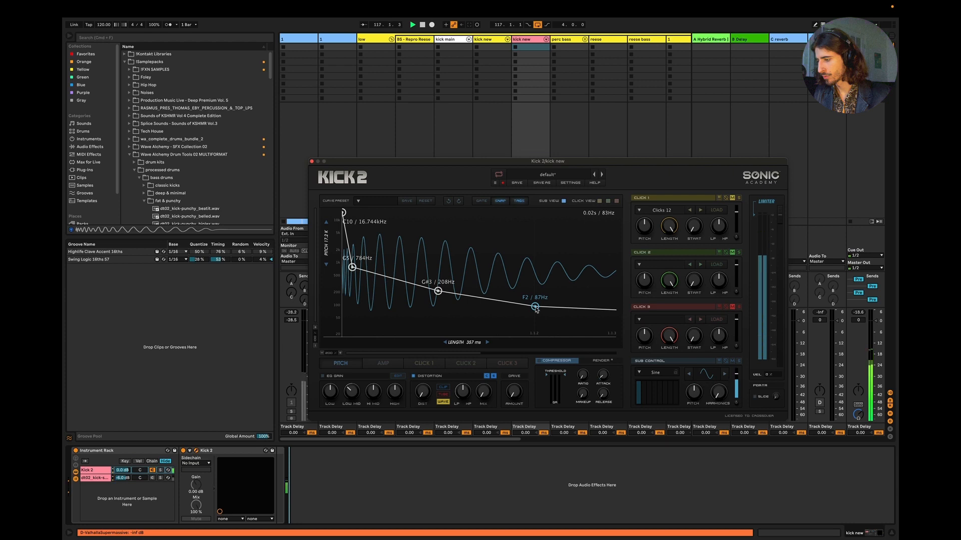
{"action": "left_click_drag", "start_coordinate": [536, 309], "coordinate": [535, 310]}
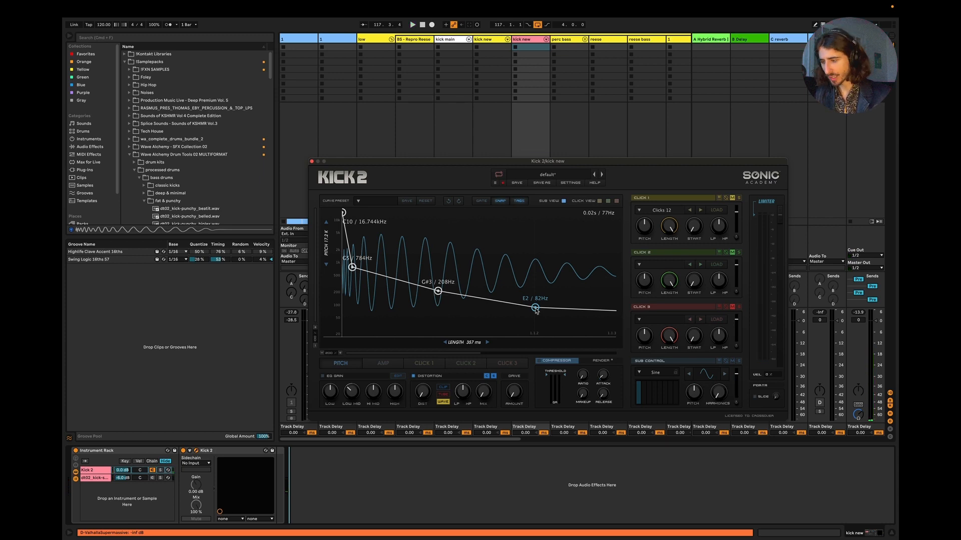
{"action": "key", "text": "space"}
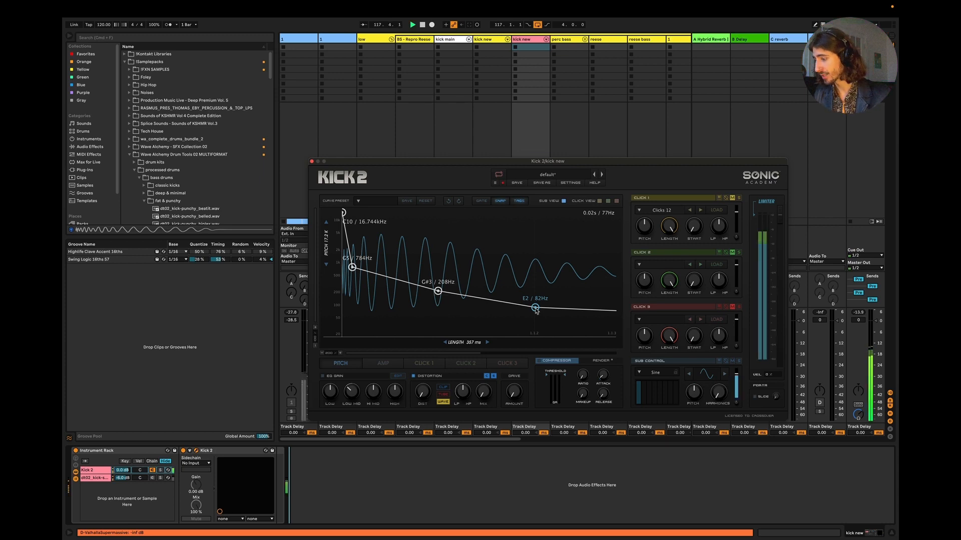
Step: Raise the G#3 pitch envelope point to B3 / 247 Hz, shift it slightly earlier and replay the kick with the bass
{"action": "left_click_drag", "start_coordinate": [437, 292], "coordinate": [432, 289]}
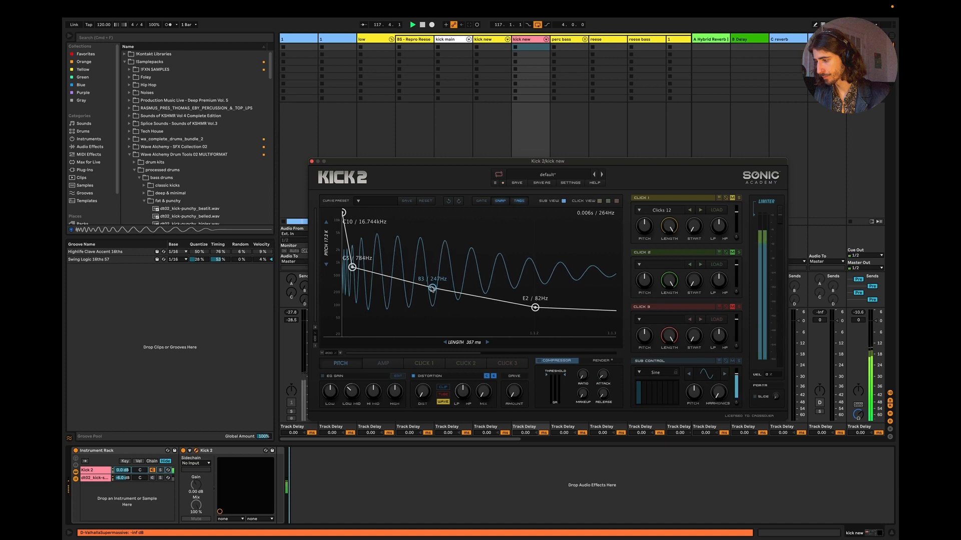
{"action": "left_click_drag", "start_coordinate": [432, 289], "coordinate": [435, 288]}
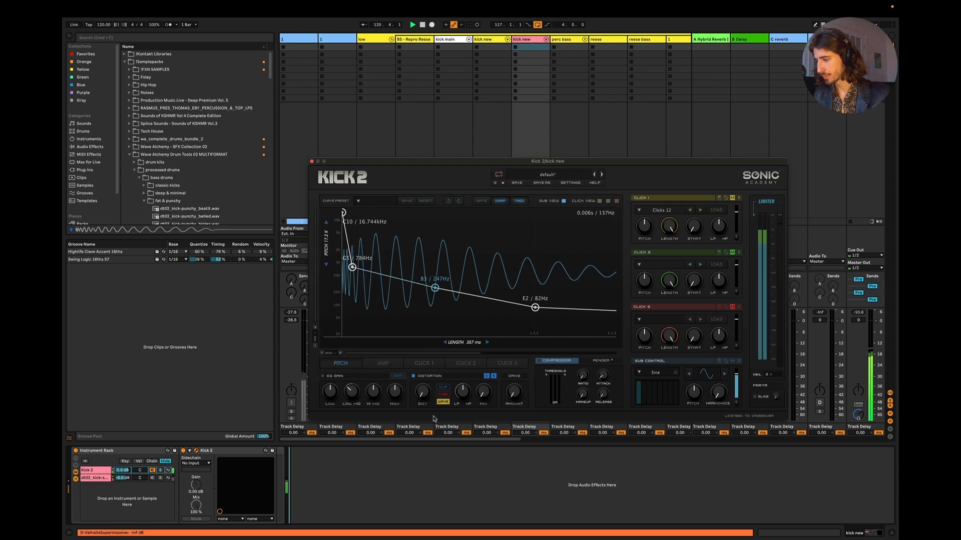
{"action": "left_click", "coordinate": [430, 484]}
{"action": "key", "text": "space"}
{"action": "key", "text": "space"}
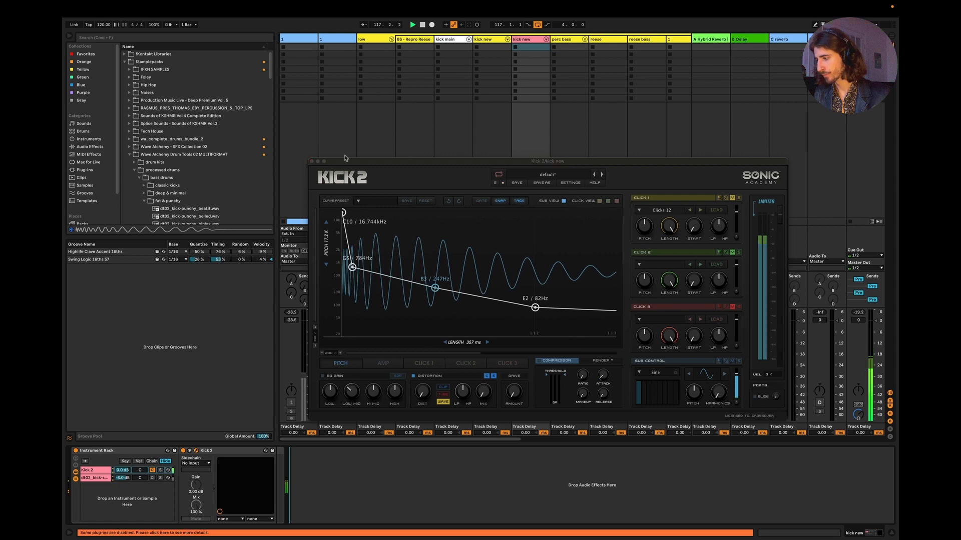
Step: Move the Kick 2 window aside, raise the pink kick new track's volume to -24.0 dB and compare its solo with the yellow kick new
{"action": "left_click_drag", "start_coordinate": [346, 161], "coordinate": [783, 335]}
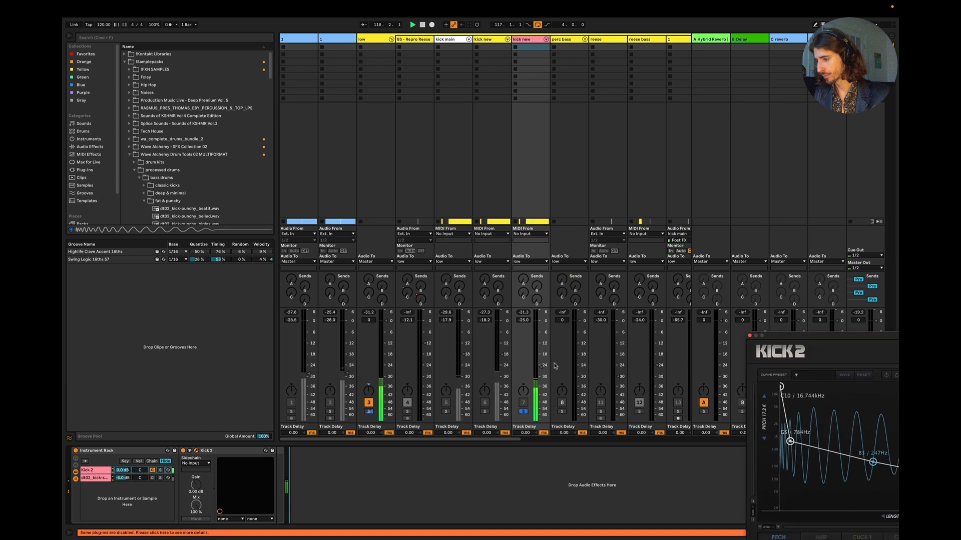
{"action": "left_click_drag", "start_coordinate": [539, 366], "coordinate": [539, 366]}
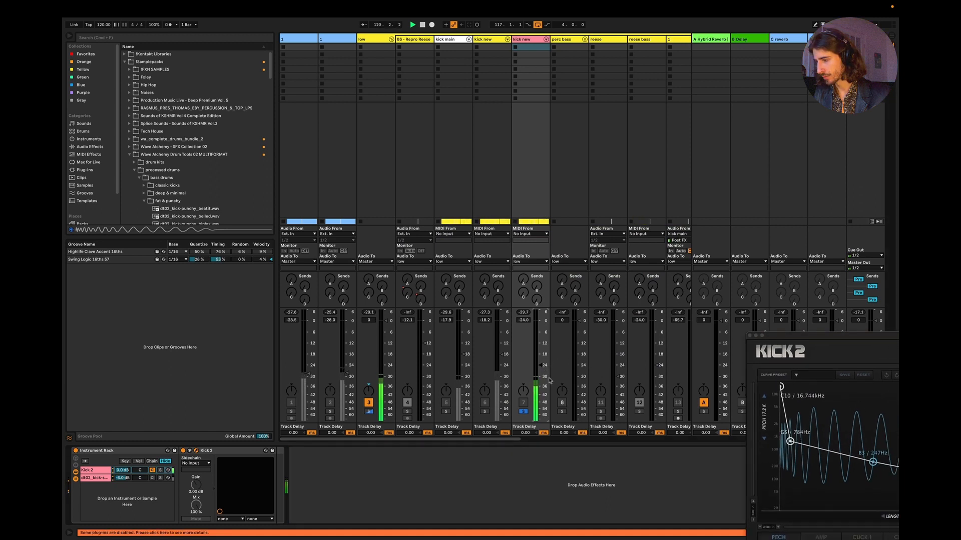
{"action": "left_click", "coordinate": [485, 411]}
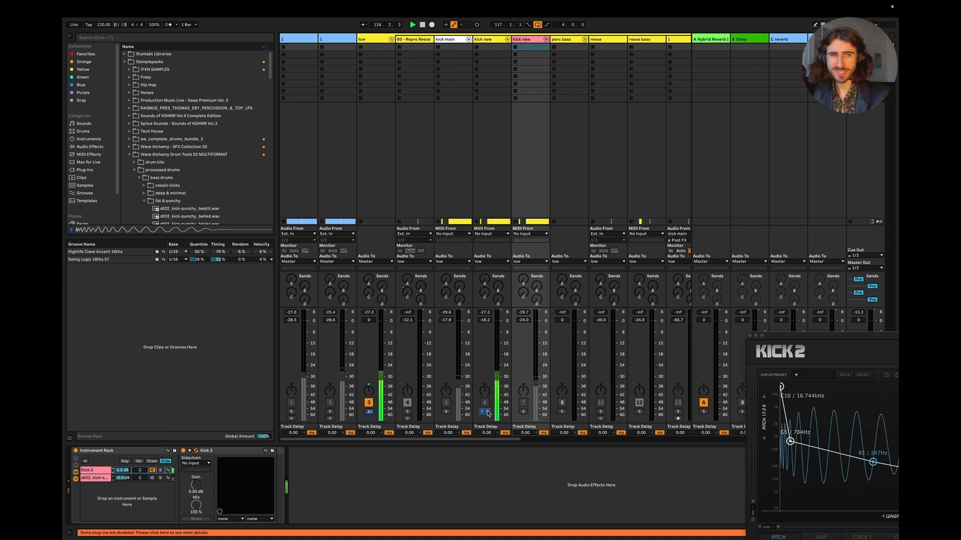
{"action": "left_click", "coordinate": [524, 412]}
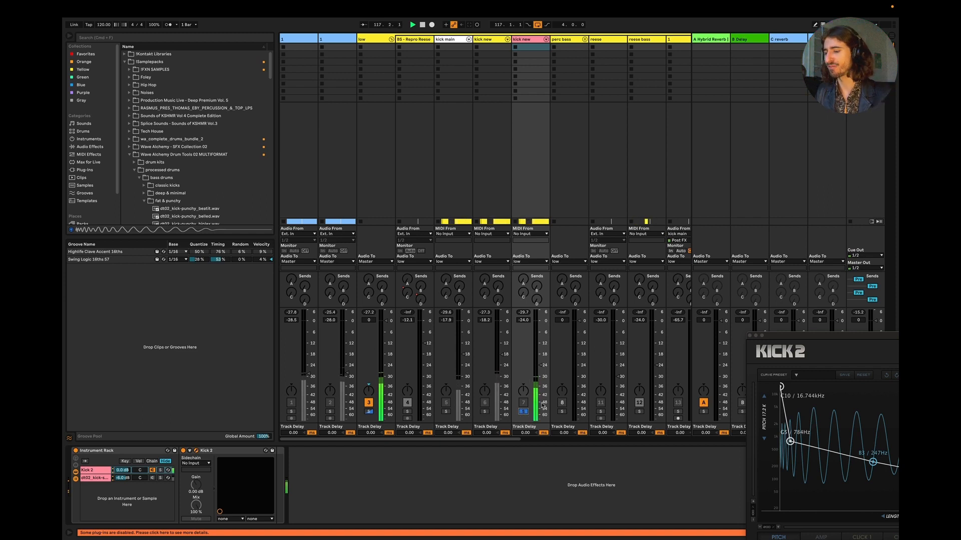
Step: Bring the Kick 2 window back into full view, stop playback and show the kick's amp envelope
{"action": "left_click_drag", "start_coordinate": [783, 339], "coordinate": [365, 172]}
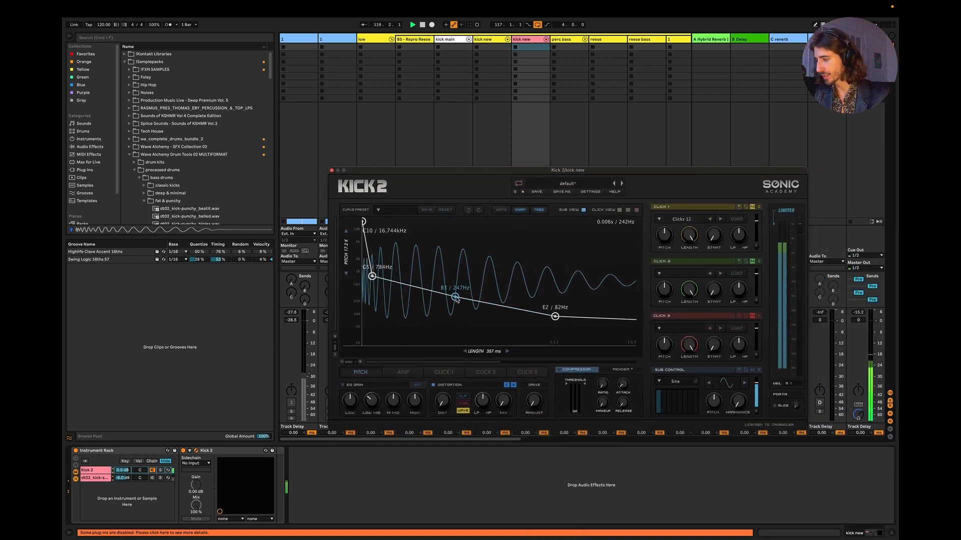
{"action": "key", "text": "space"}
{"action": "left_click", "coordinate": [398, 375]}
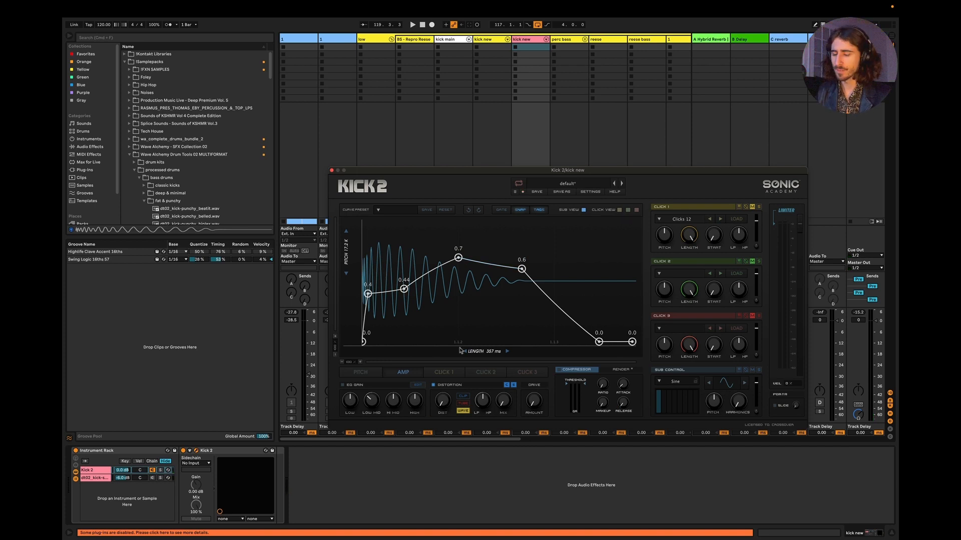
Step: Add a pitch envelope point between G5 and B3, settle it at G#4 / 415 Hz and listen to the kick
{"action": "left_click", "coordinate": [361, 372]}
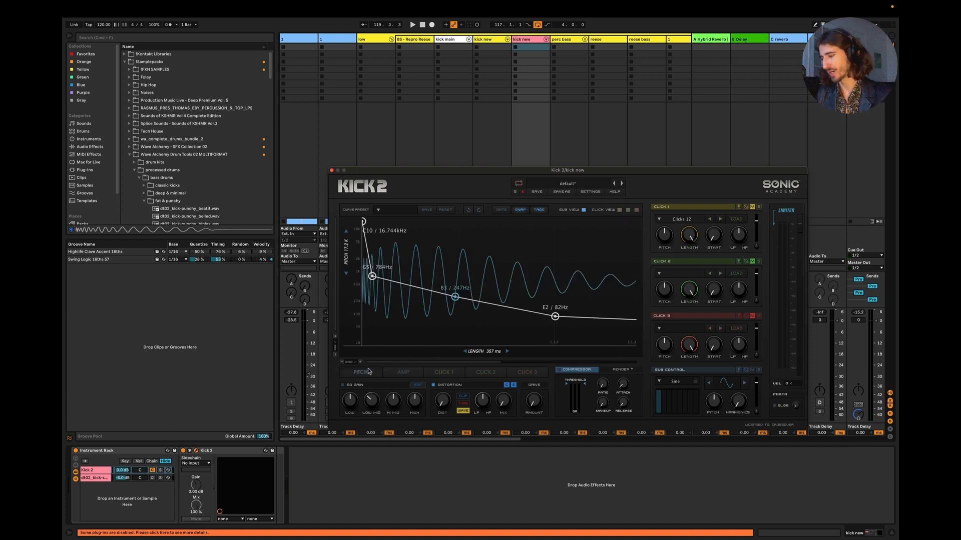
{"action": "double_click", "coordinate": [411, 295]}
{"action": "mouse_move", "coordinate": [411, 296]}
{"action": "left_mouse_down"}
{"action": "mouse_move", "coordinate": [402, 290]}
{"action": "mouse_move", "coordinate": [421, 289]}
{"action": "mouse_move", "coordinate": [403, 286]}
{"action": "left_mouse_up"}
{"action": "key", "text": "space"}
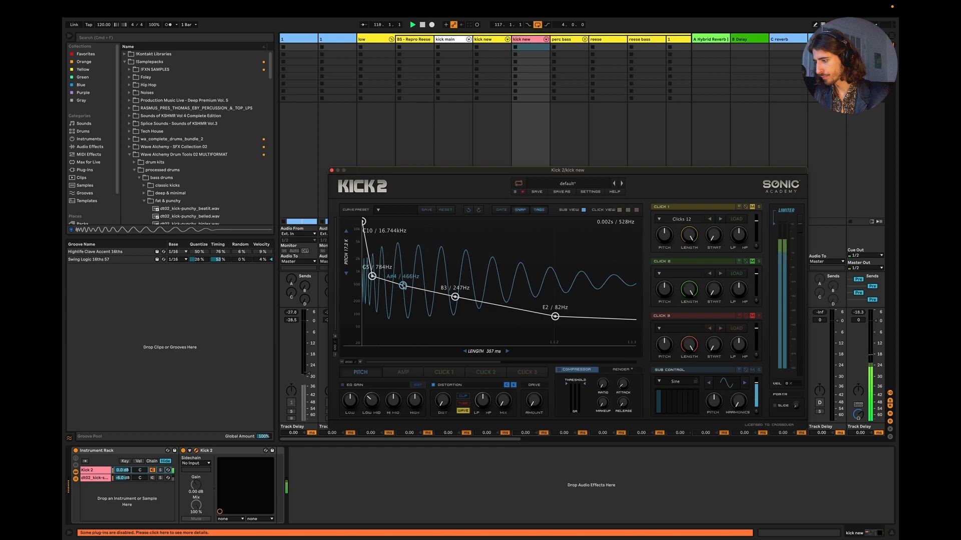
{"action": "left_click_drag", "start_coordinate": [403, 286], "coordinate": [403, 288]}
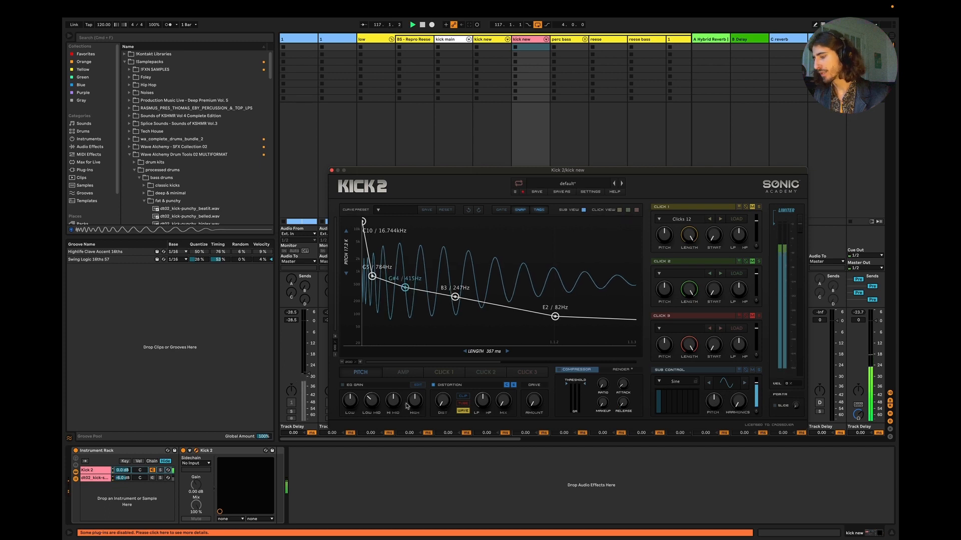
{"action": "left_click", "coordinate": [384, 502]}
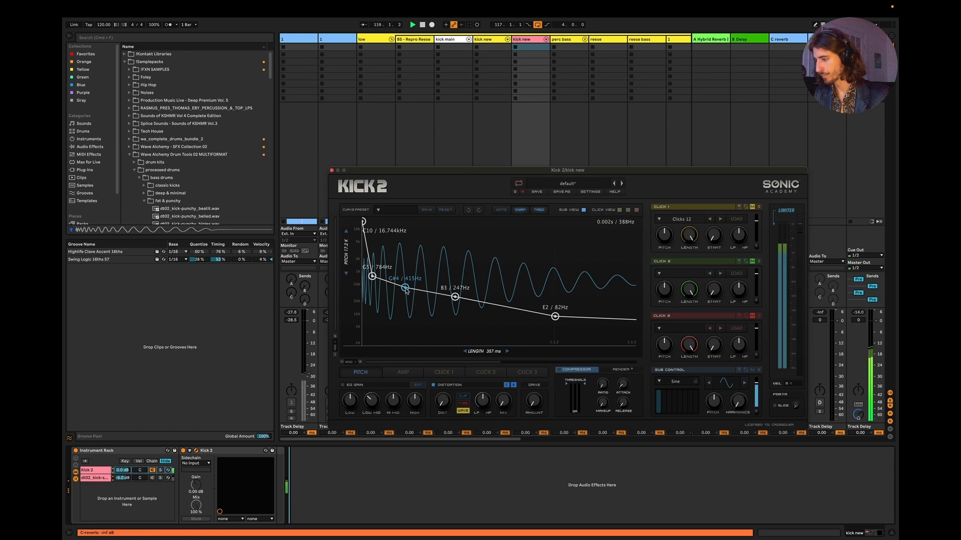
{"action": "key", "text": "space"}
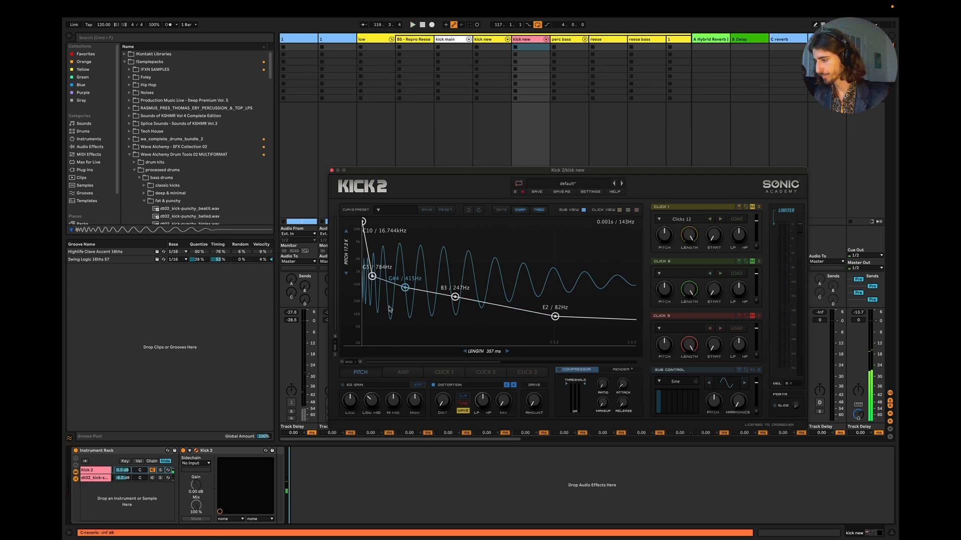
Step: Remove the G#4 pitch envelope point and compare the kick with and without it through undo and redo during playback
{"action": "double_click", "coordinate": [405, 290]}
{"action": "key", "text": "space"}
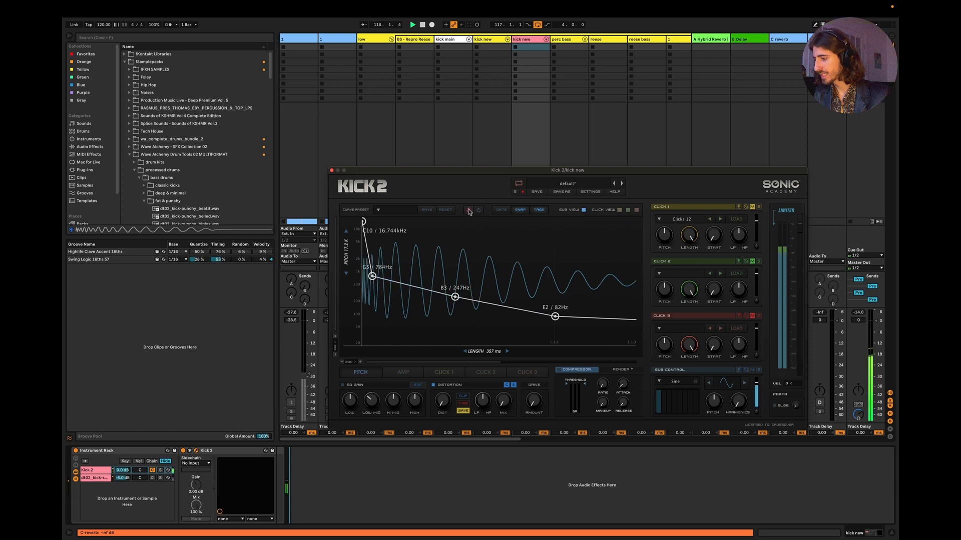
{"action": "left_click", "coordinate": [470, 212]}
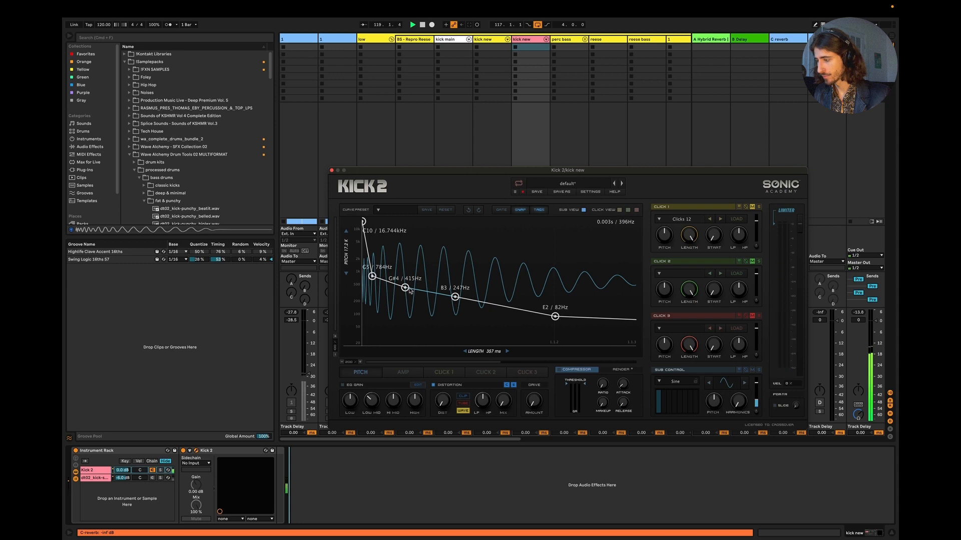
{"action": "left_click", "coordinate": [469, 212]}
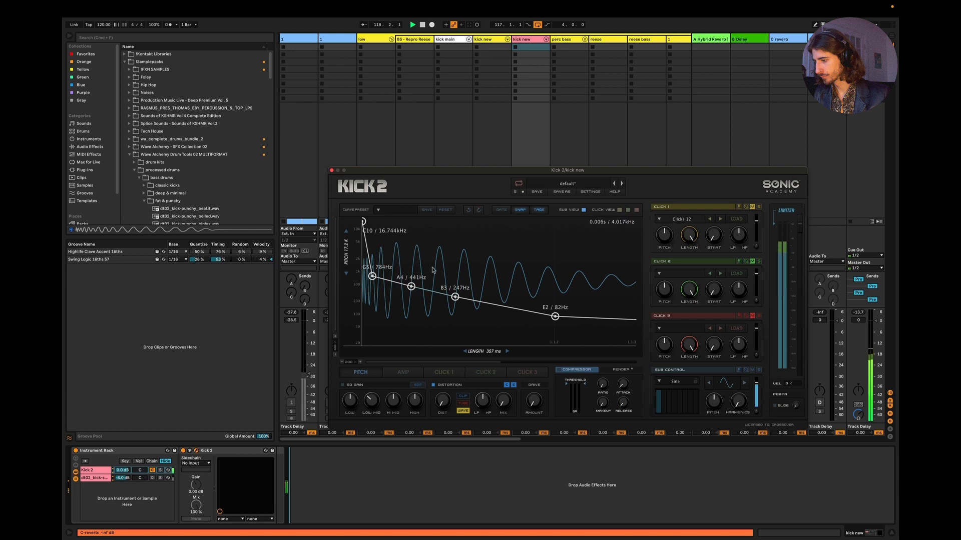
{"action": "left_click", "coordinate": [478, 210]}
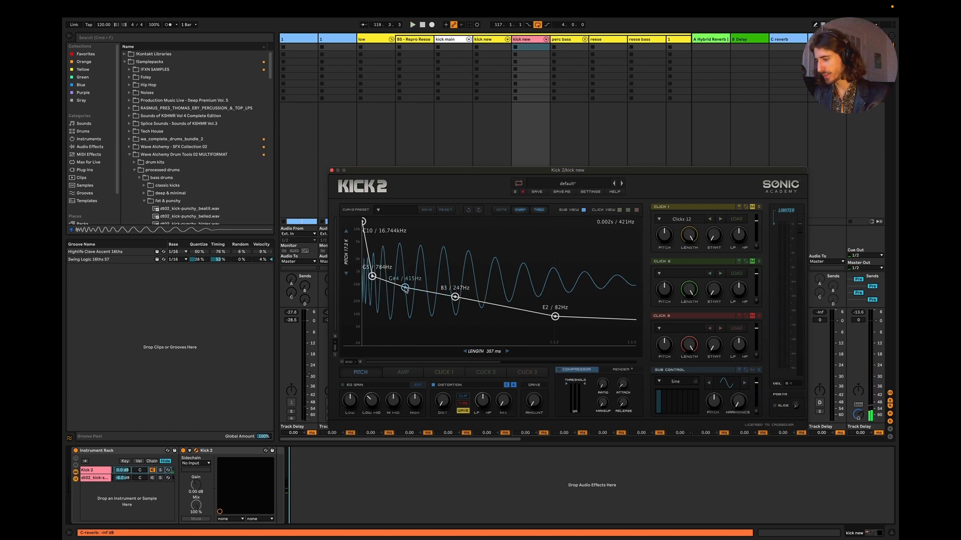
Step: Add a pitch envelope point between B3 and E2, place it at D#3 / 156 Hz and play the kick
{"action": "scroll", "coordinate": [489, 317], "scroll_direction": "right", "scroll_amount": 2}
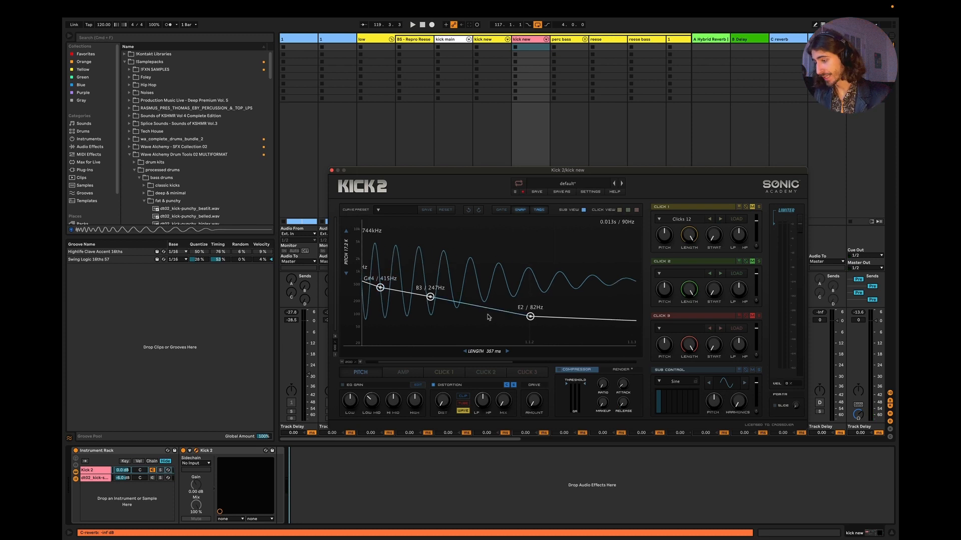
{"action": "double_click", "coordinate": [476, 309]}
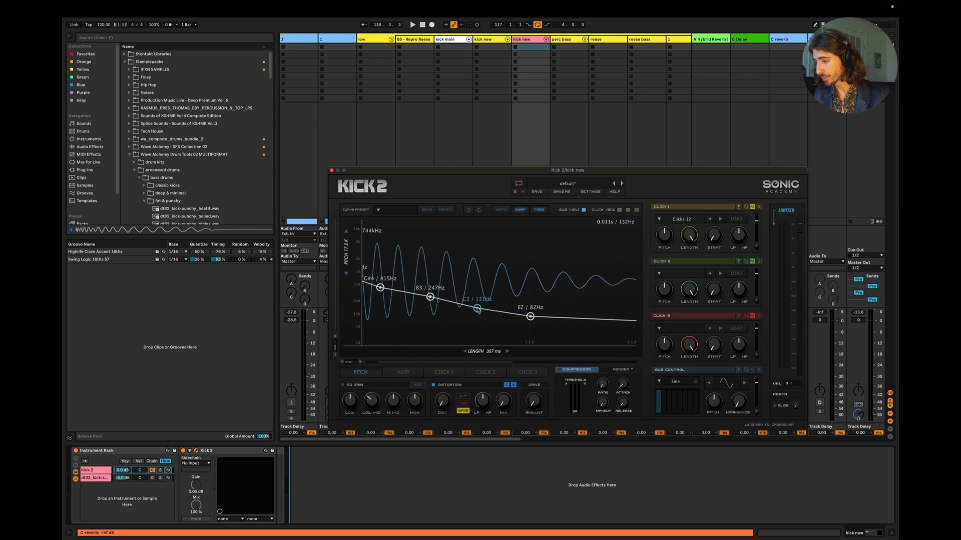
{"action": "mouse_move", "coordinate": [477, 309]}
{"action": "left_mouse_down"}
{"action": "mouse_move", "coordinate": [464, 309]}
{"action": "mouse_move", "coordinate": [498, 312]}
{"action": "mouse_move", "coordinate": [462, 308]}
{"action": "left_mouse_up"}
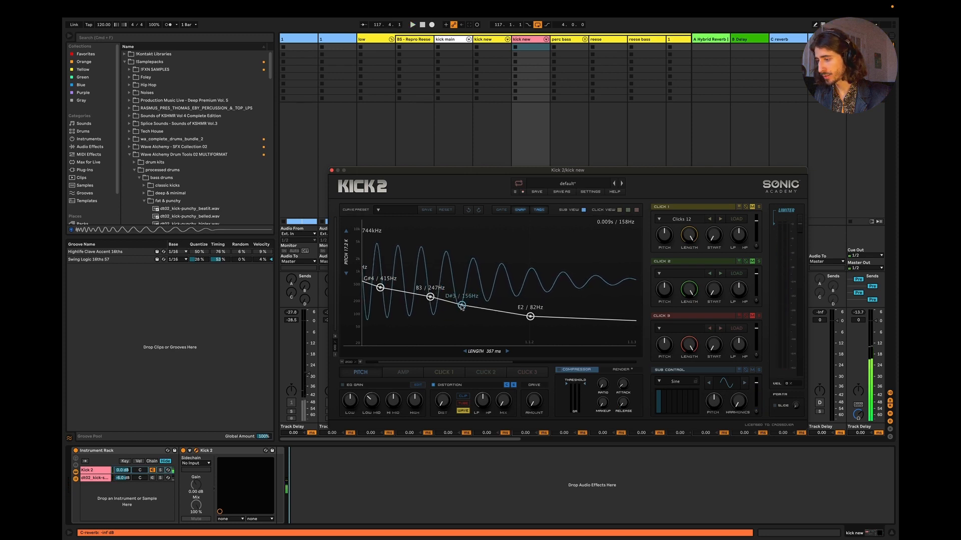
{"action": "key", "text": "space"}
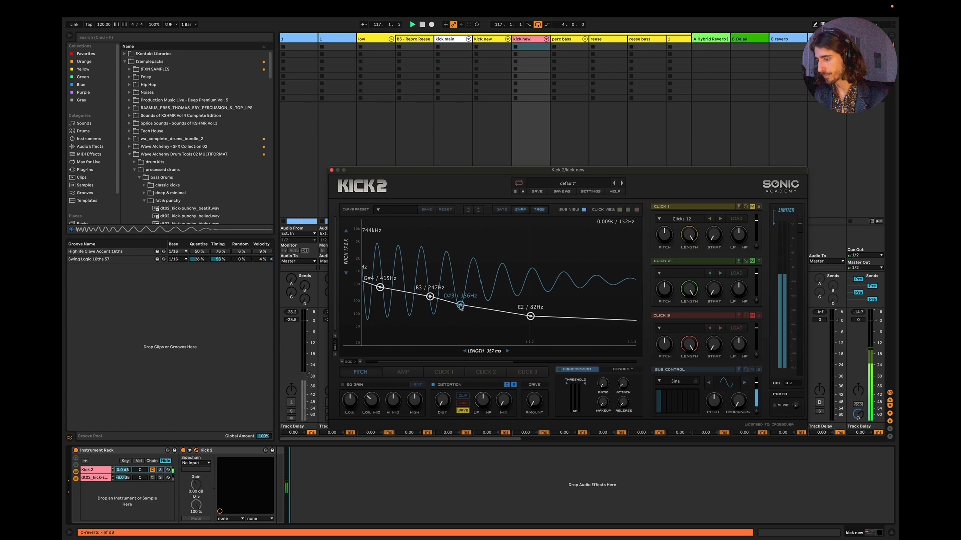
Step: Try the D#3 point at different pitches and timings during playback, settle it at B2 / 123 Hz and stop
{"action": "left_click_drag", "start_coordinate": [460, 307], "coordinate": [466, 304]}
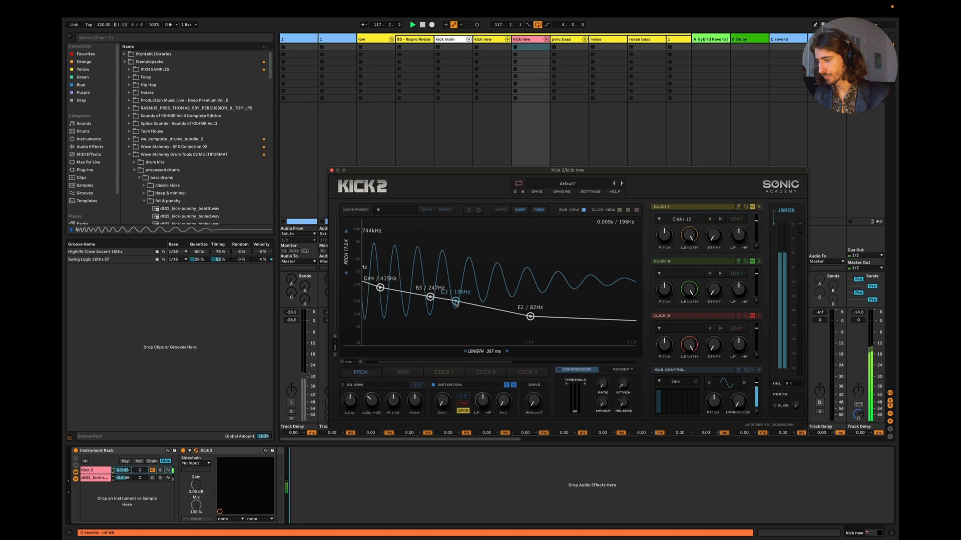
{"action": "left_click_drag", "start_coordinate": [467, 304], "coordinate": [489, 312]}
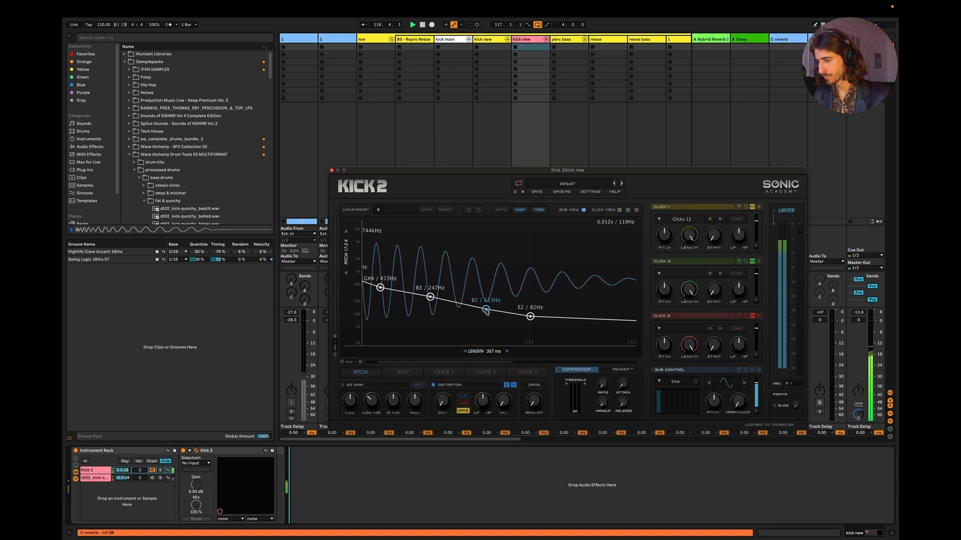
{"action": "left_click_drag", "start_coordinate": [489, 311], "coordinate": [463, 309]}
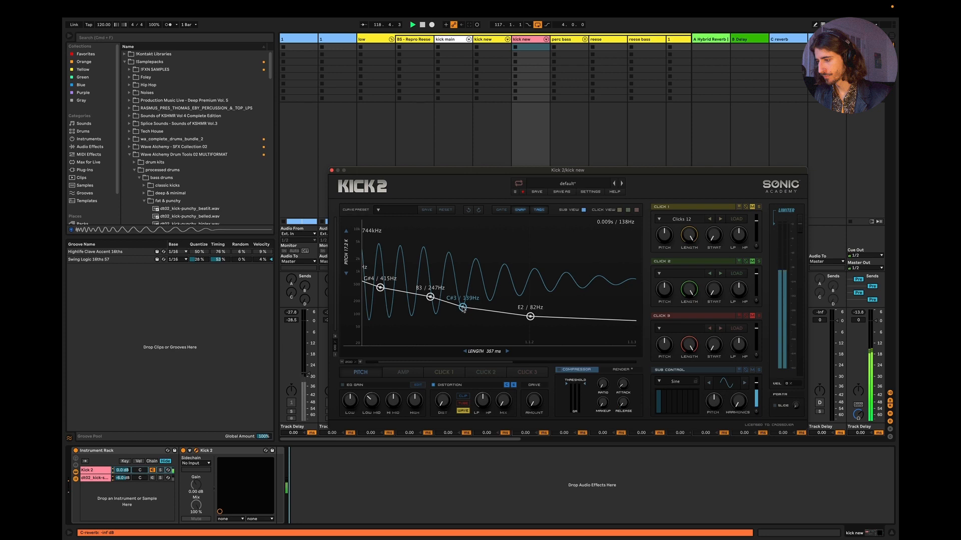
{"action": "left_click_drag", "start_coordinate": [465, 309], "coordinate": [471, 308]}
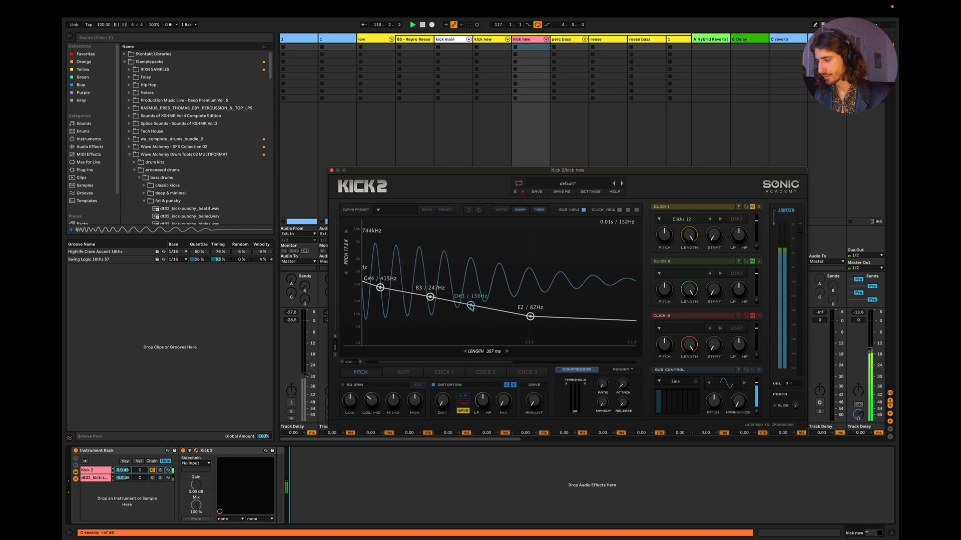
{"action": "left_click_drag", "start_coordinate": [472, 308], "coordinate": [477, 312]}
{"action": "key", "text": "space"}
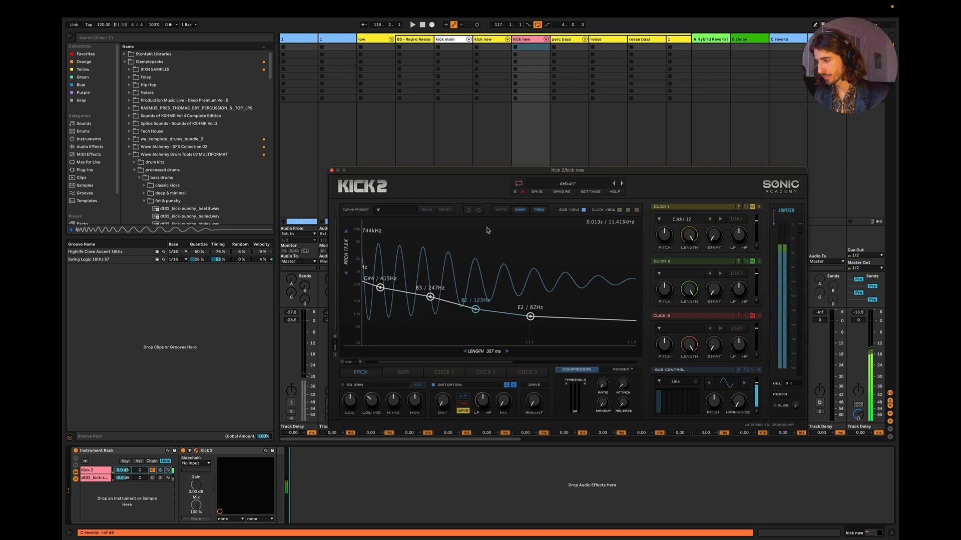
Step: Step through the pitch curve's undo and redo history during playback, stopping with the last two middle points at C3 / 132 Hz and D3 / 148 Hz
{"action": "left_click", "coordinate": [468, 211]}
{"action": "left_click", "coordinate": [476, 306]}
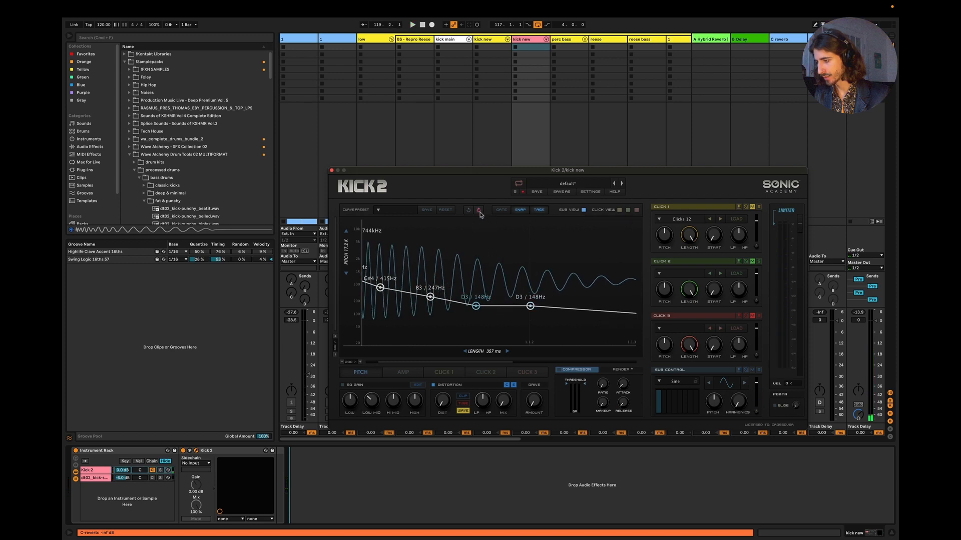
{"action": "key", "text": "space"}
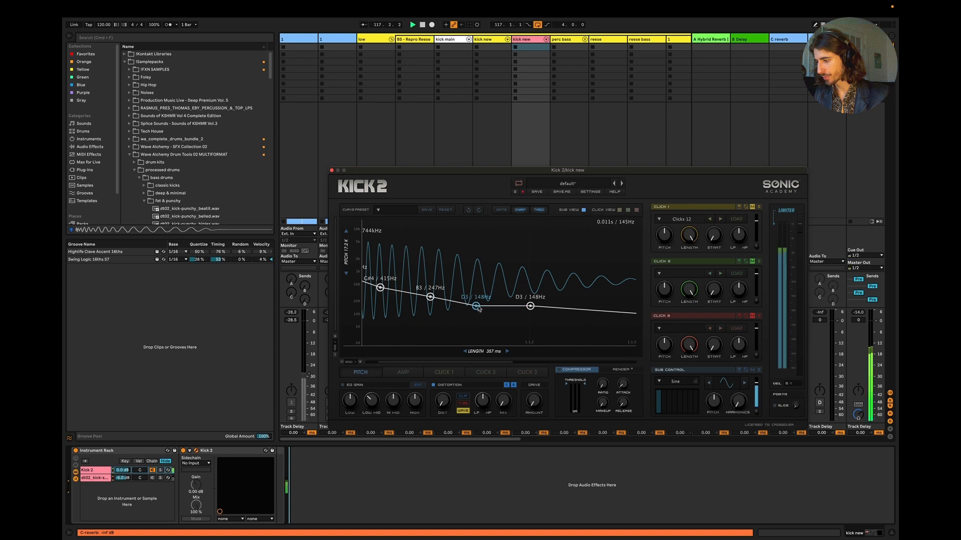
{"action": "left_click", "coordinate": [479, 211]}
{"action": "key", "text": "space"}
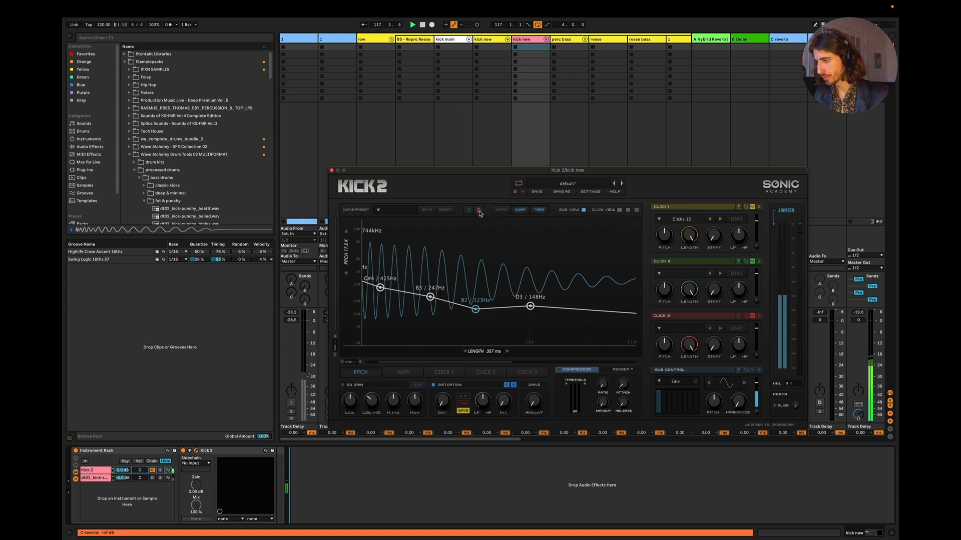
{"action": "left_click", "coordinate": [469, 211]}
{"action": "left_click", "coordinate": [468, 212]}
{"action": "left_click", "coordinate": [468, 211]}
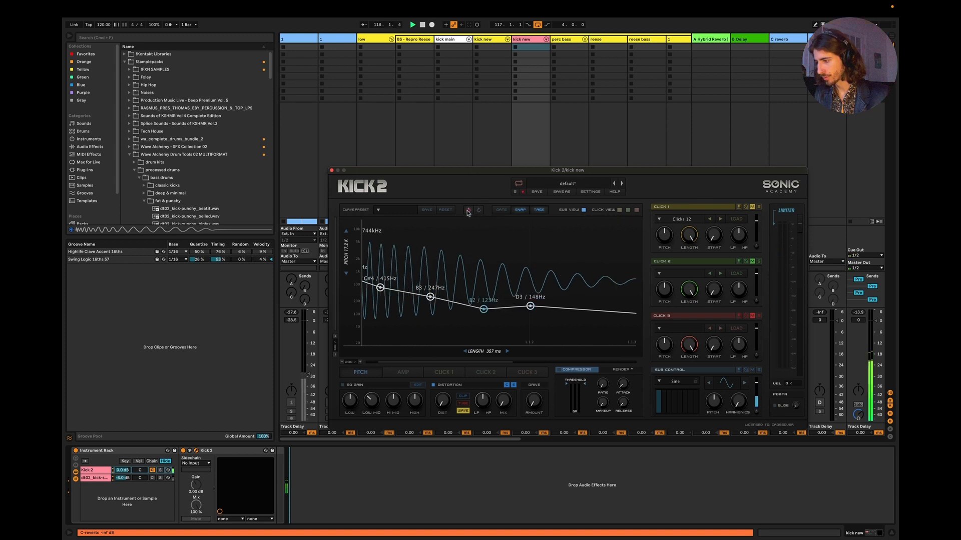
{"action": "left_click", "coordinate": [467, 211]}
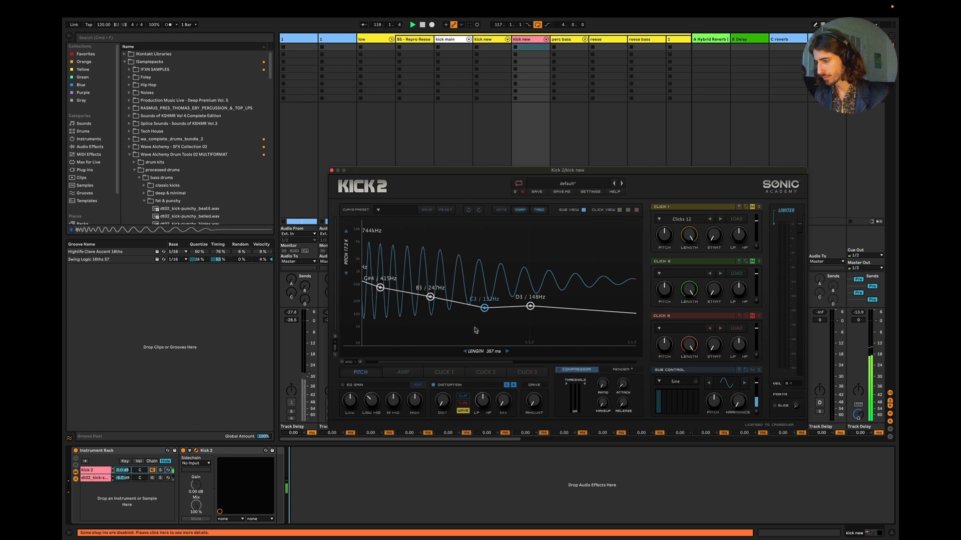
Step: Remove the C3 pitch point, try the D3 point at A2 / 110 Hz, and use undo and redo to restore D3 / 148 Hz and G#4 / 415 Hz
{"action": "left_click_drag", "start_coordinate": [466, 362], "coordinate": [391, 363]}
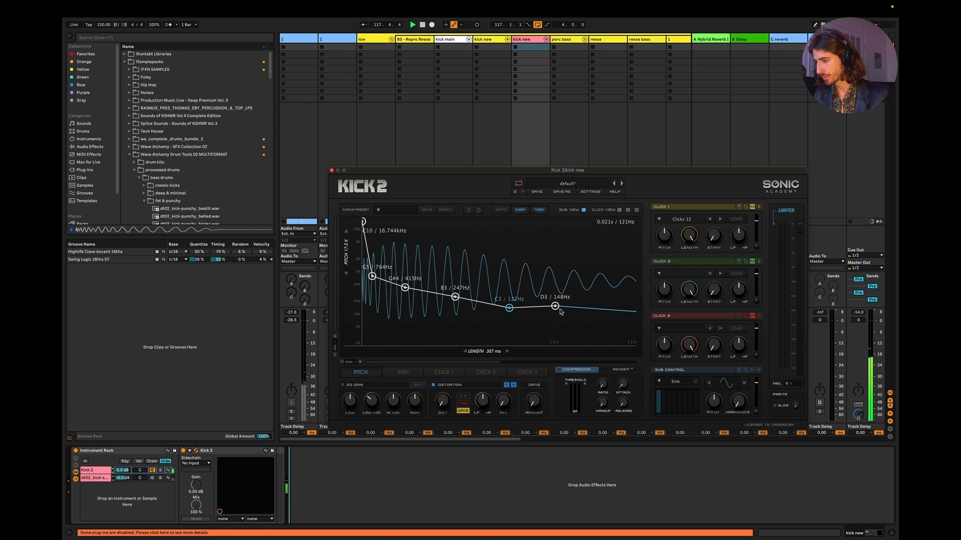
{"action": "left_click_drag", "start_coordinate": [509, 309], "coordinate": [557, 315]}
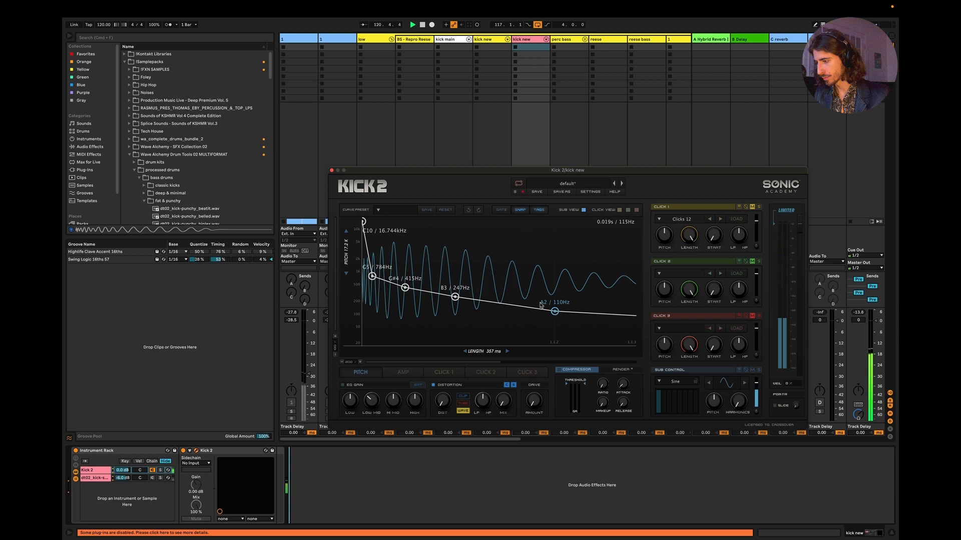
{"action": "left_click", "coordinate": [469, 211]}
{"action": "left_click", "coordinate": [470, 210]}
{"action": "left_click", "coordinate": [469, 211]}
{"action": "left_click", "coordinate": [469, 211]}
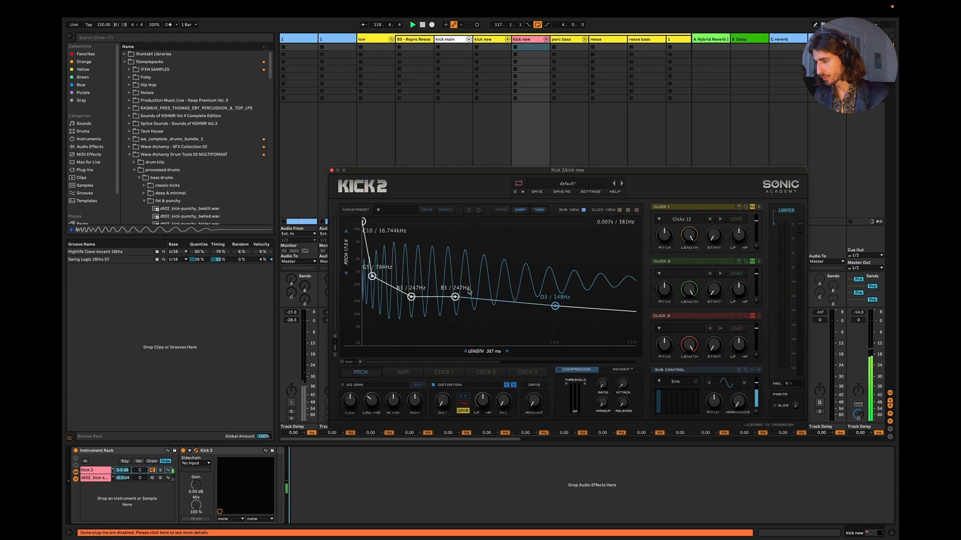
{"action": "left_click", "coordinate": [479, 211]}
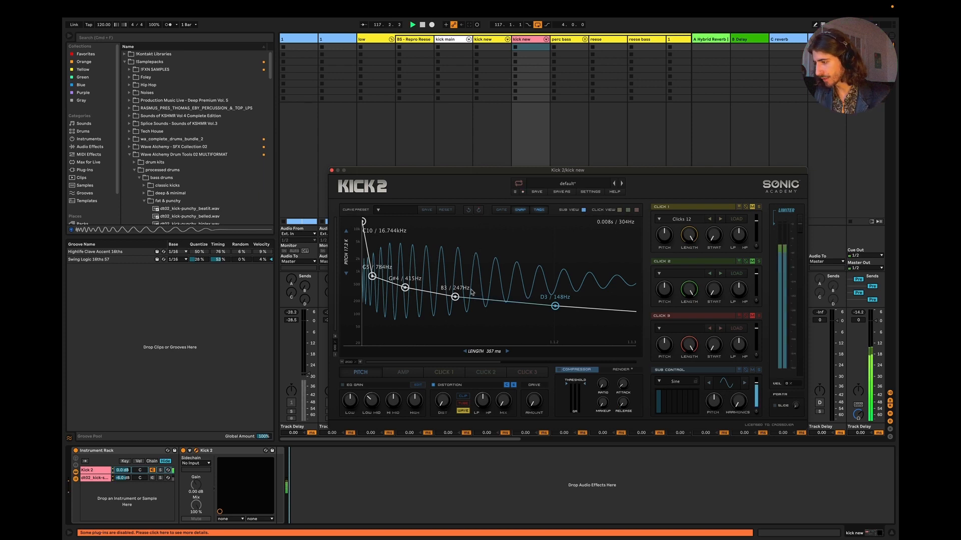
Step: Try an extra C3 / 132 Hz pitch envelope point between B3 and D3 and remove it
{"action": "double_click", "coordinate": [509, 308]}
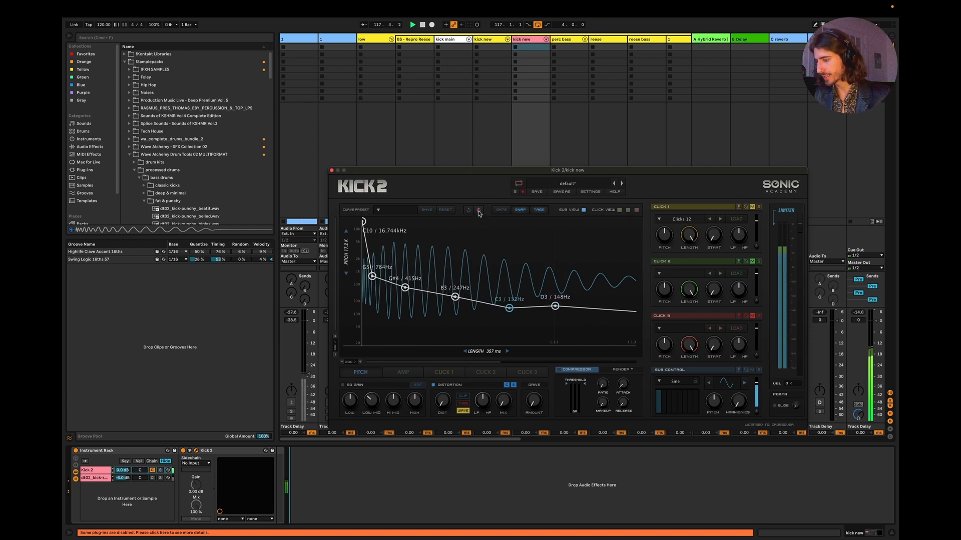
{"action": "double_click", "coordinate": [509, 308]}
Step: Show the whole pitch envelope, step back in its history to put the D3 point at C3 / 132 Hz and replay the kick
{"action": "left_click", "coordinate": [343, 362]}
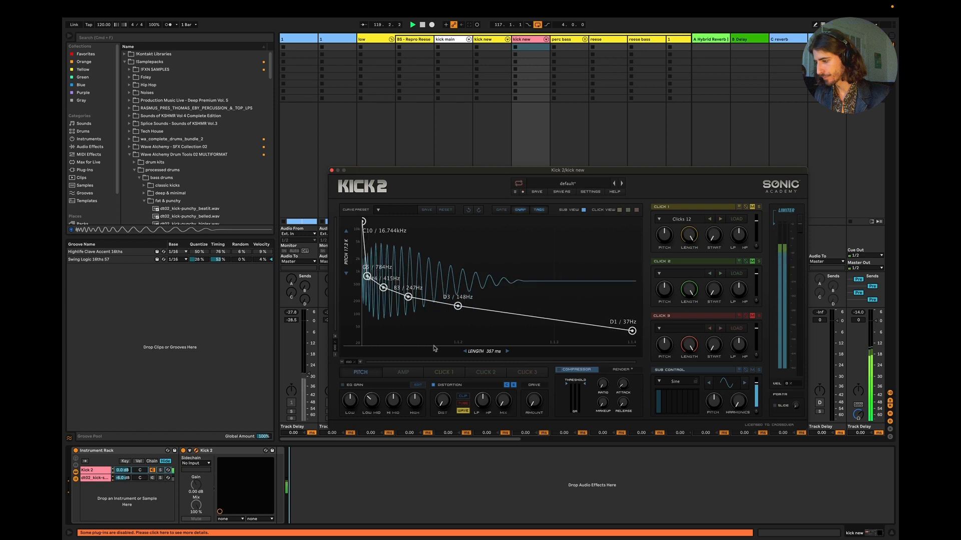
{"action": "left_click", "coordinate": [435, 507]}
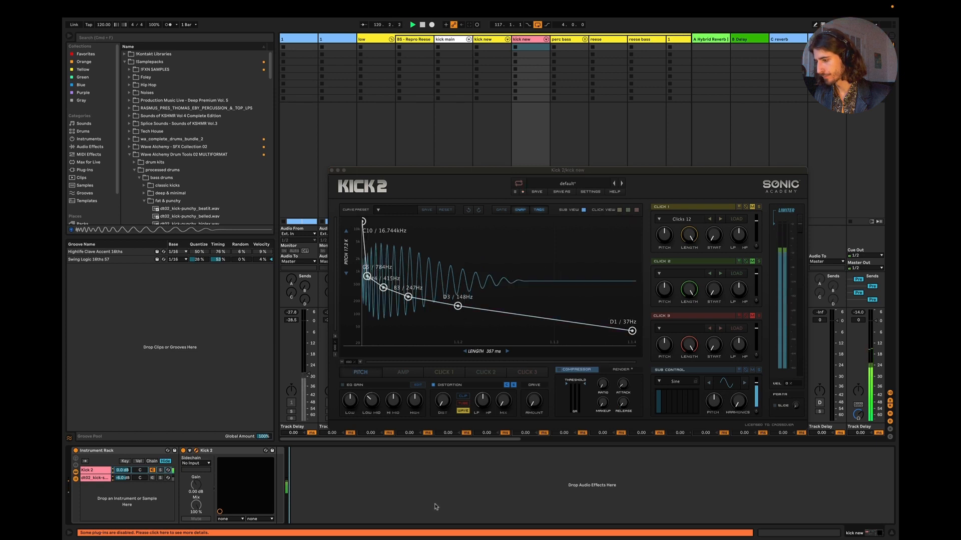
{"action": "key", "text": "space"}
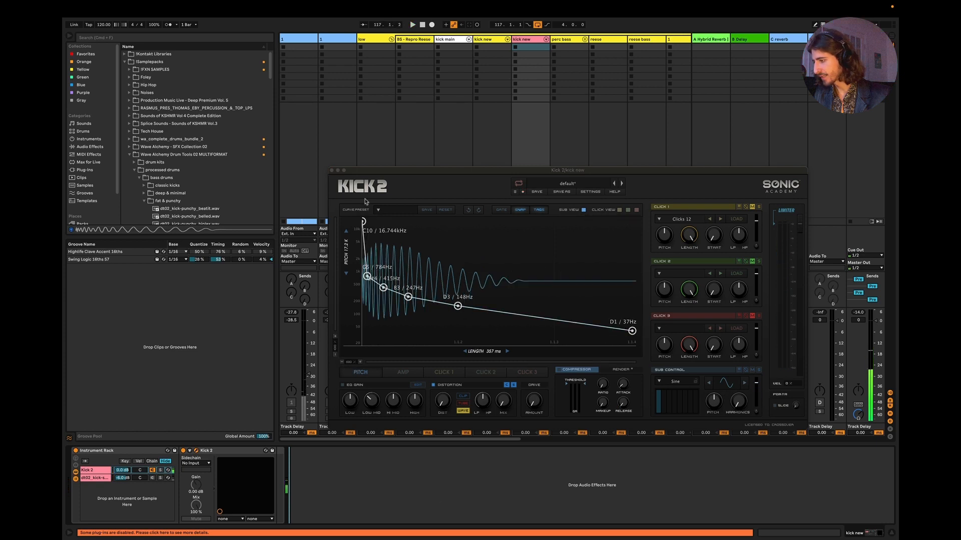
{"action": "left_click", "coordinate": [469, 211]}
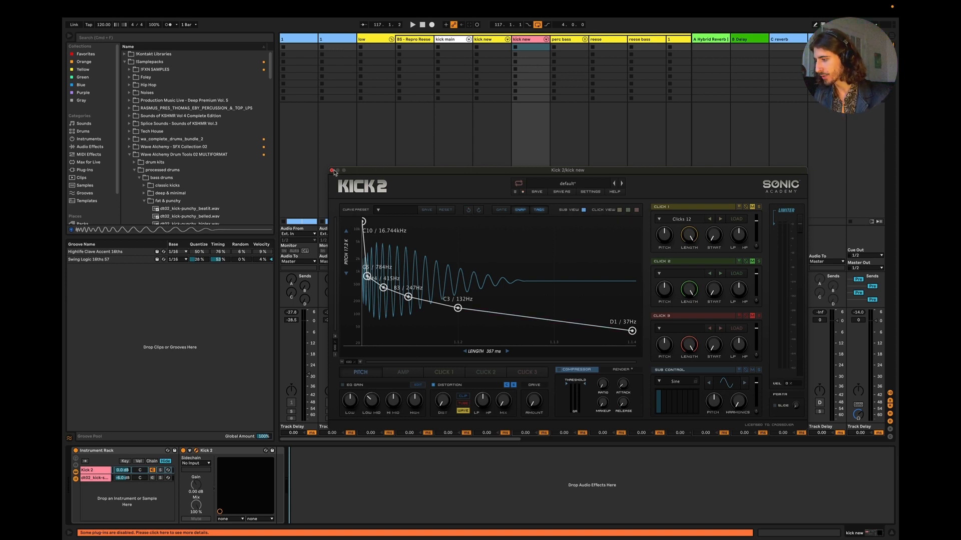
{"action": "key", "text": "space"}
Step: Lower the 0.7 point of the kick's amp envelope to 0.37 while checking the sound in playback
{"action": "left_click", "coordinate": [402, 372]}
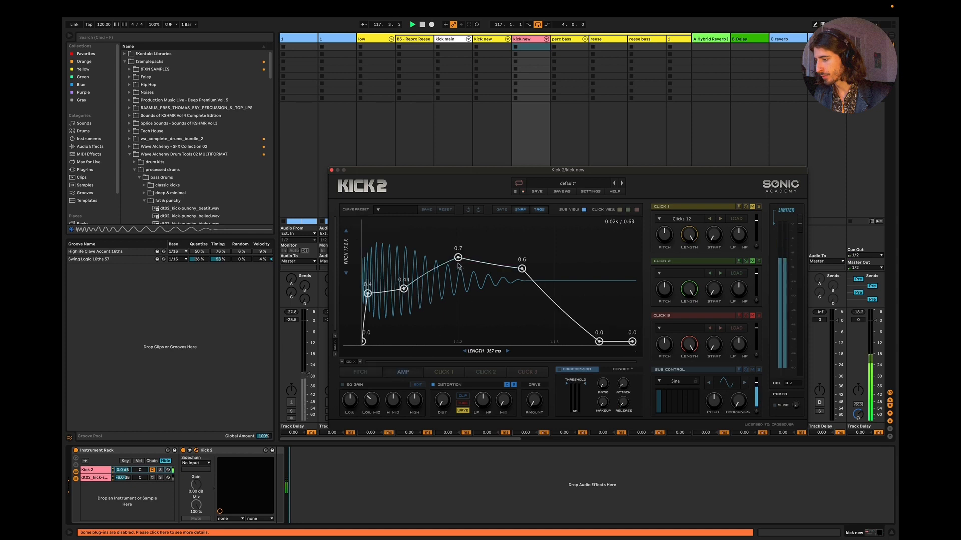
{"action": "left_click_drag", "start_coordinate": [459, 266], "coordinate": [460, 285]}
{"action": "left_click", "coordinate": [499, 478]}
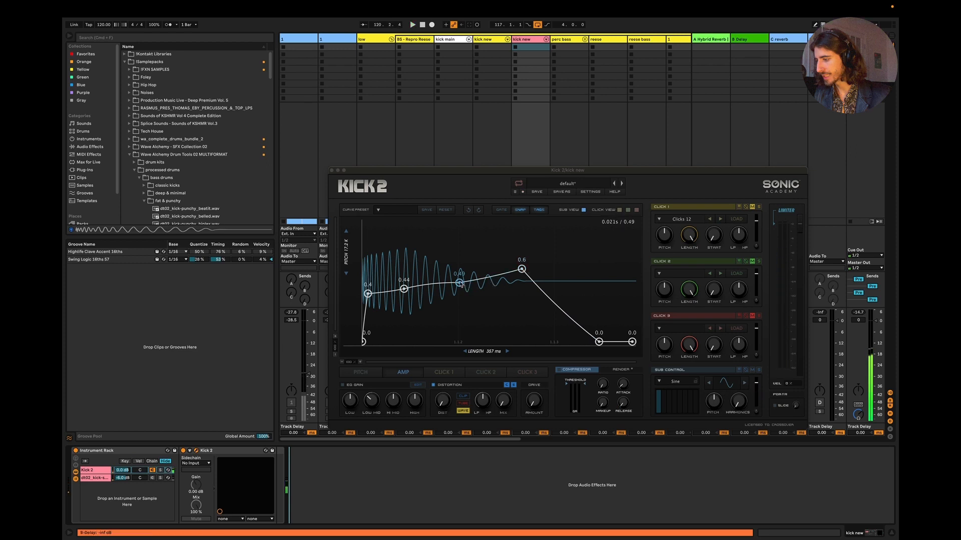
{"action": "mouse_move", "coordinate": [459, 283]}
{"action": "left_mouse_down"}
{"action": "mouse_move", "coordinate": [459, 244]}
{"action": "mouse_move", "coordinate": [460, 299]}
{"action": "left_mouse_up"}
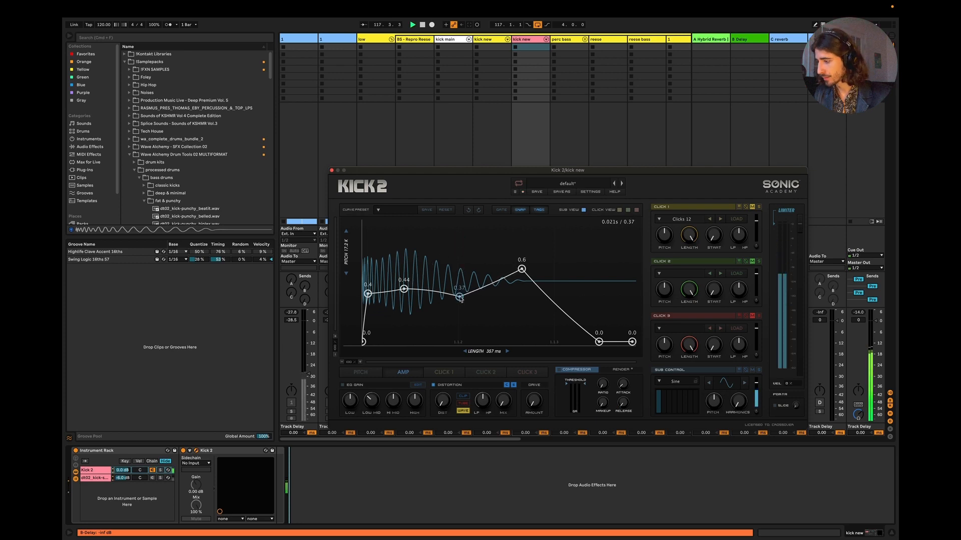
Step: Raise the 0.6 point of the kick's amp envelope to 0.61 and close the Kick 2 window
{"action": "mouse_move", "coordinate": [521, 271]}
{"action": "left_mouse_down"}
{"action": "mouse_move", "coordinate": [506, 270]}
{"action": "mouse_move", "coordinate": [530, 272]}
{"action": "mouse_move", "coordinate": [511, 262]}
{"action": "mouse_move", "coordinate": [521, 268]}
{"action": "left_mouse_up"}
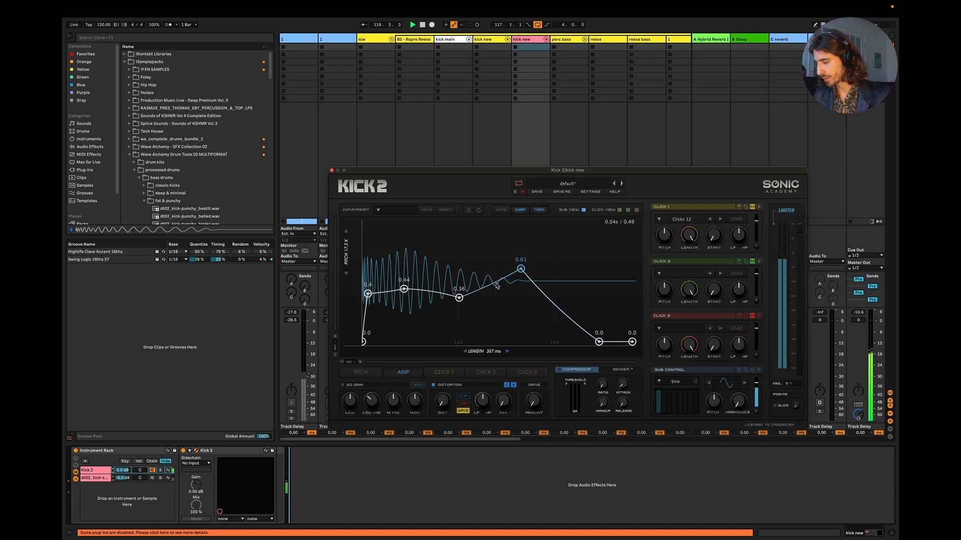
{"action": "left_click", "coordinate": [331, 170]}
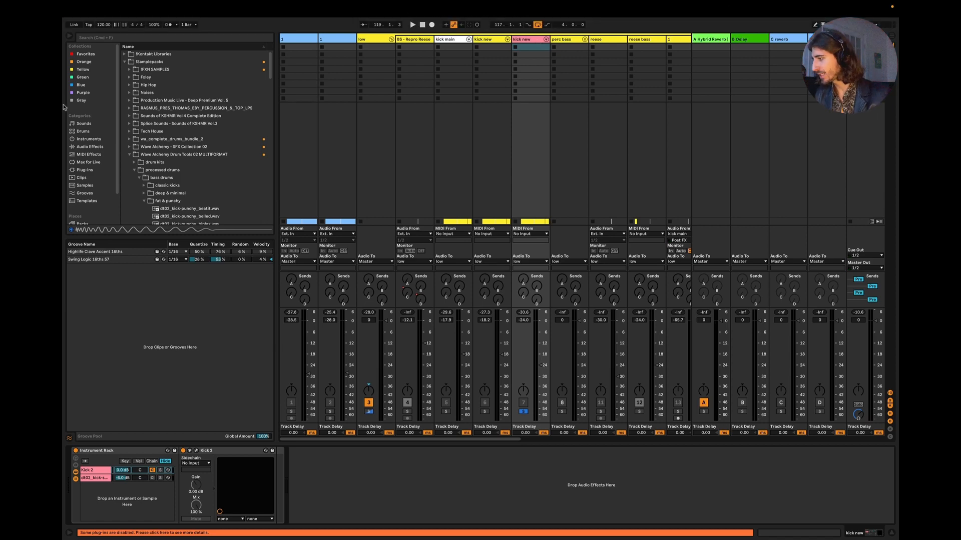
Step: Add EQ Eight from the Blue collection after the pink kick new track's Instrument Rack and switch off its band 1
{"action": "left_click", "coordinate": [81, 85]}
{"action": "left_click_drag", "start_coordinate": [145, 69], "coordinate": [324, 488]}
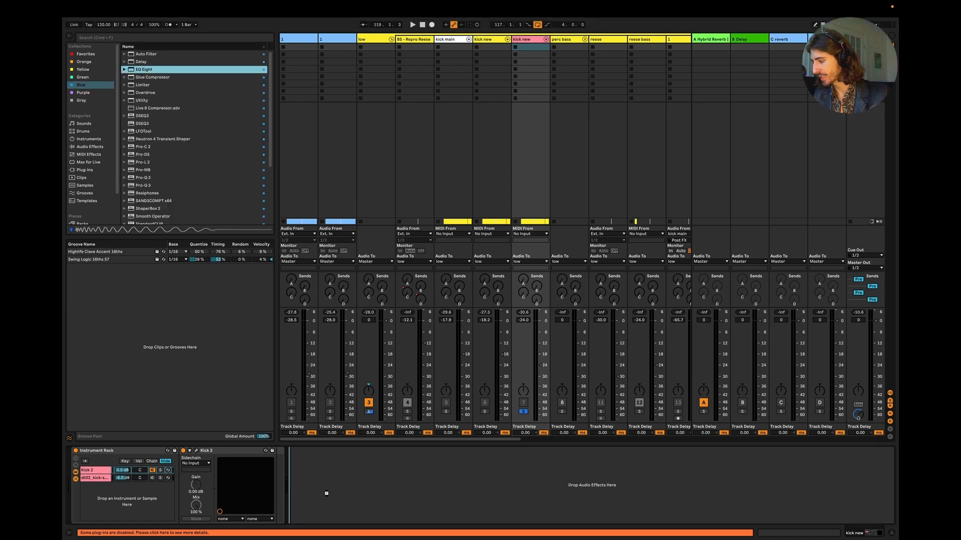
{"action": "left_click", "coordinate": [317, 520]}
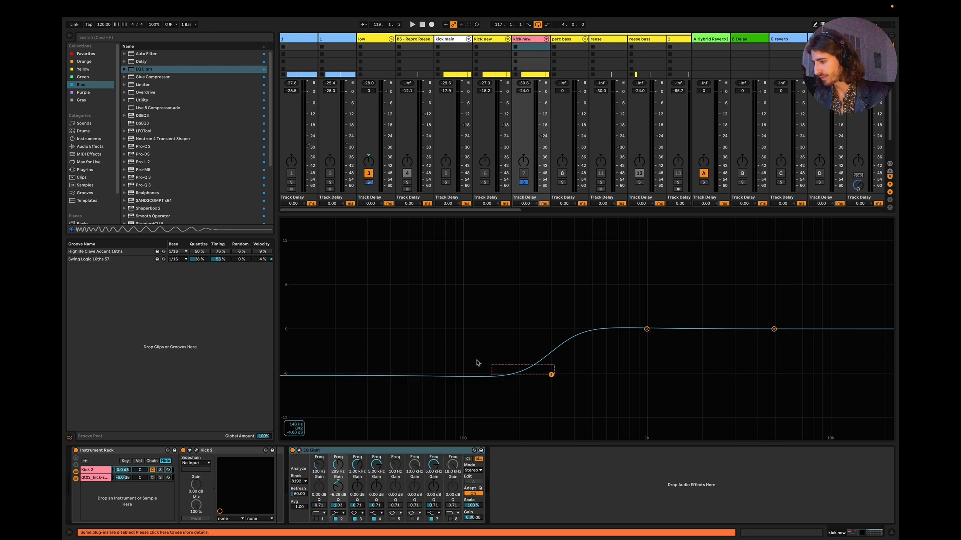
Step: Move EQ Eight's band 2 to about 69.6 Hz and -0.11 dB and check the kick's spectrum in playback
{"action": "left_click_drag", "start_coordinate": [550, 375], "coordinate": [435, 330]}
{"action": "key", "text": "space"}
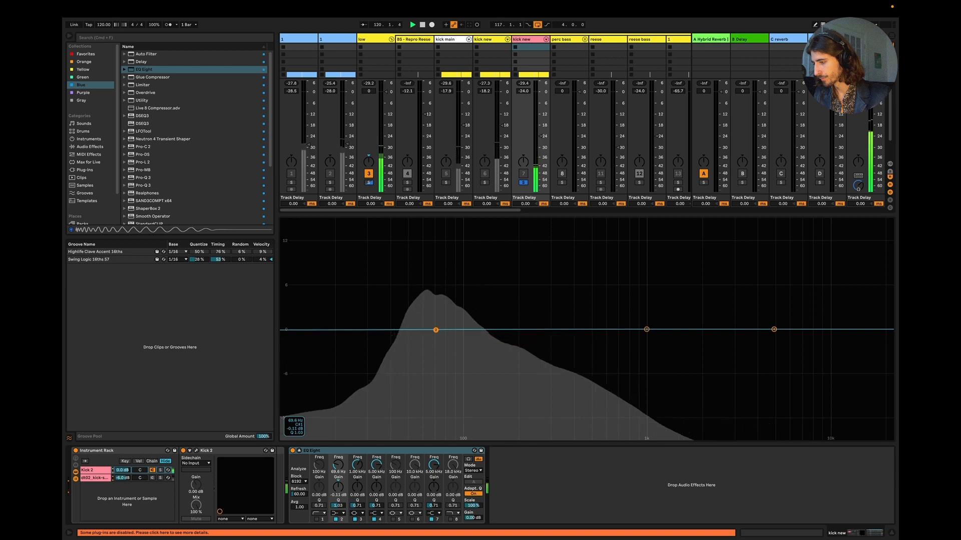
{"action": "key", "text": "space"}
{"action": "key", "text": "space"}
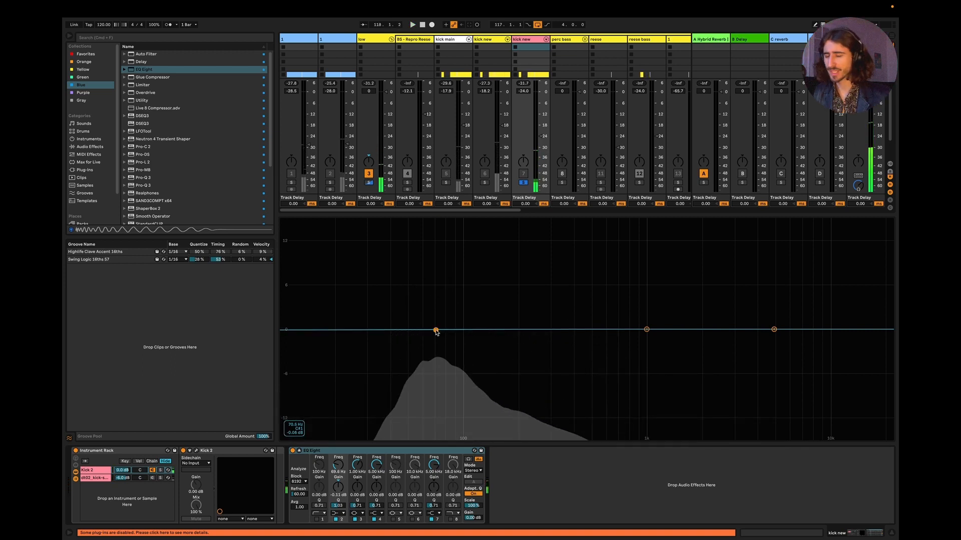
{"action": "key", "text": "space"}
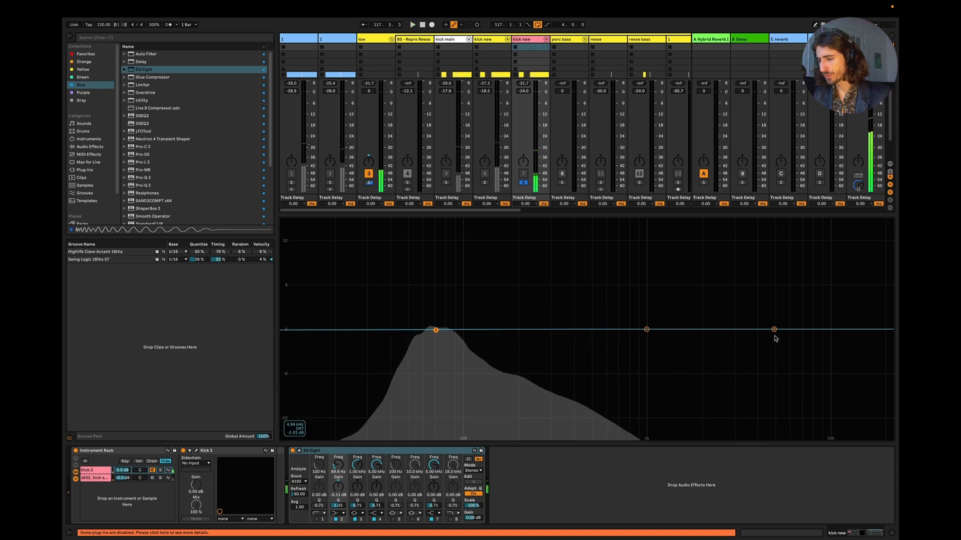
{"action": "key", "text": "space"}
Step: Lower the band 4 shelf to -4.63 dB near 1 kHz and enable band 6 as a -3.15 dB dip at 300 Hz
{"action": "left_click_drag", "start_coordinate": [774, 330], "coordinate": [648, 362]}
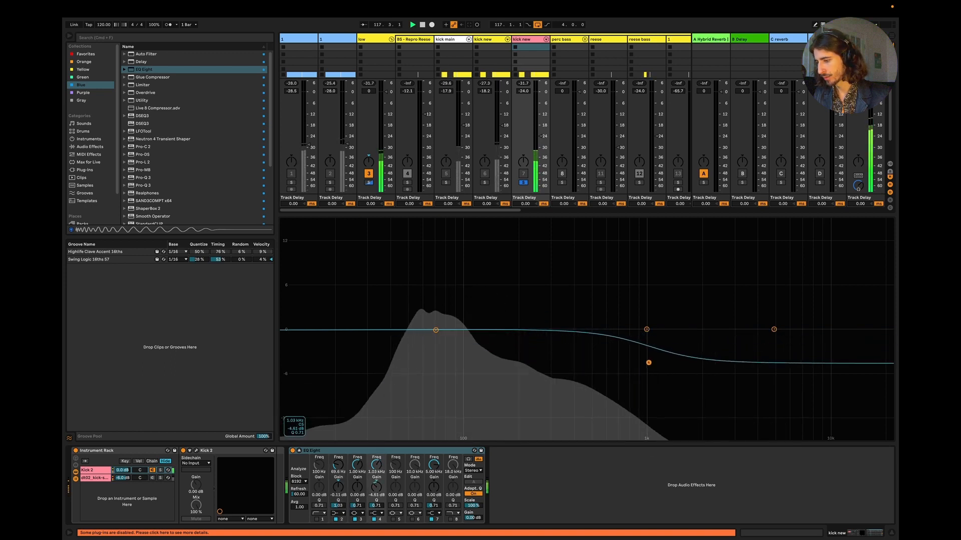
{"action": "left_click", "coordinate": [412, 519]}
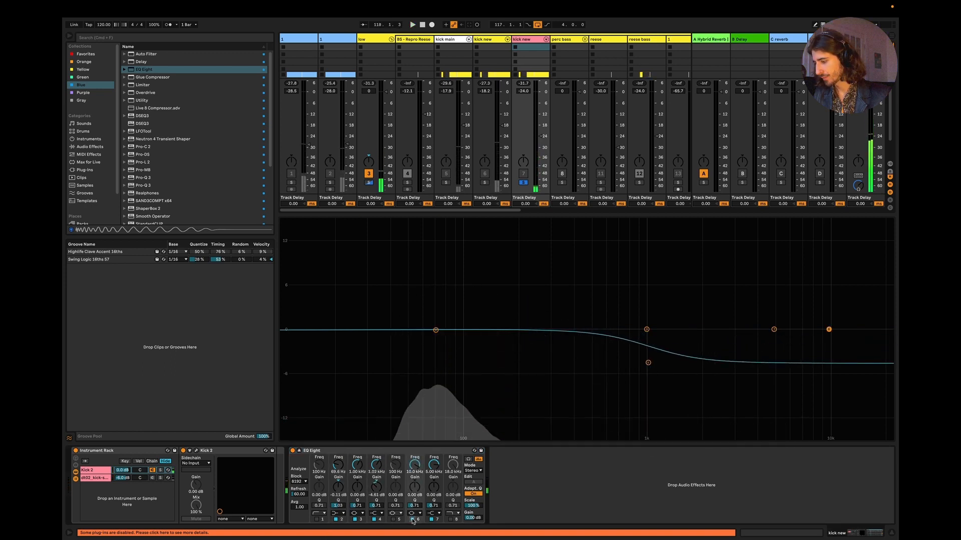
{"action": "left_click_drag", "start_coordinate": [828, 329], "coordinate": [552, 352]}
{"action": "key", "text": "space"}
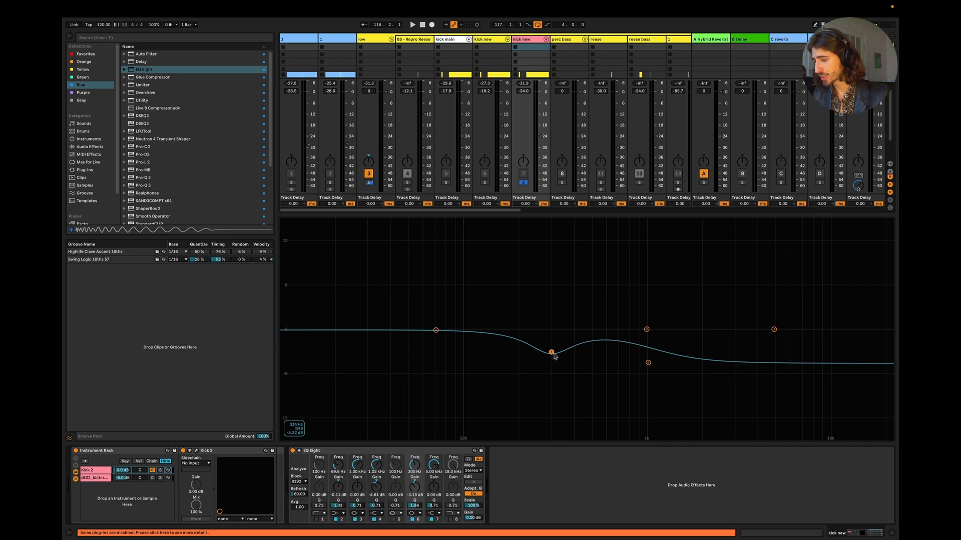
Step: In the Arrangement, fold the low group and both blue audio tracks, and select the low group from 117.1.1 to 120.4.1
{"action": "left_click", "coordinate": [891, 533]}
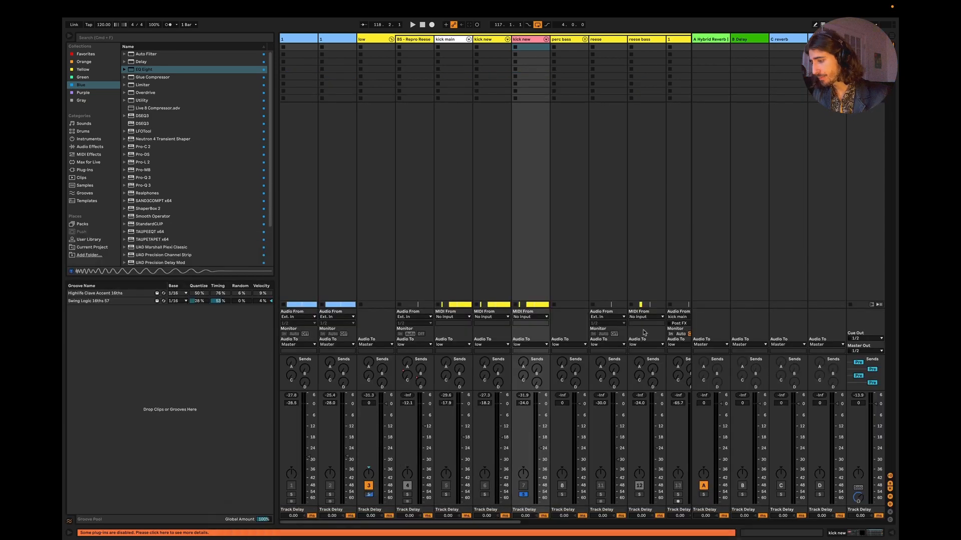
{"action": "key", "text": "Tab"}
{"action": "left_click", "coordinate": [739, 313]}
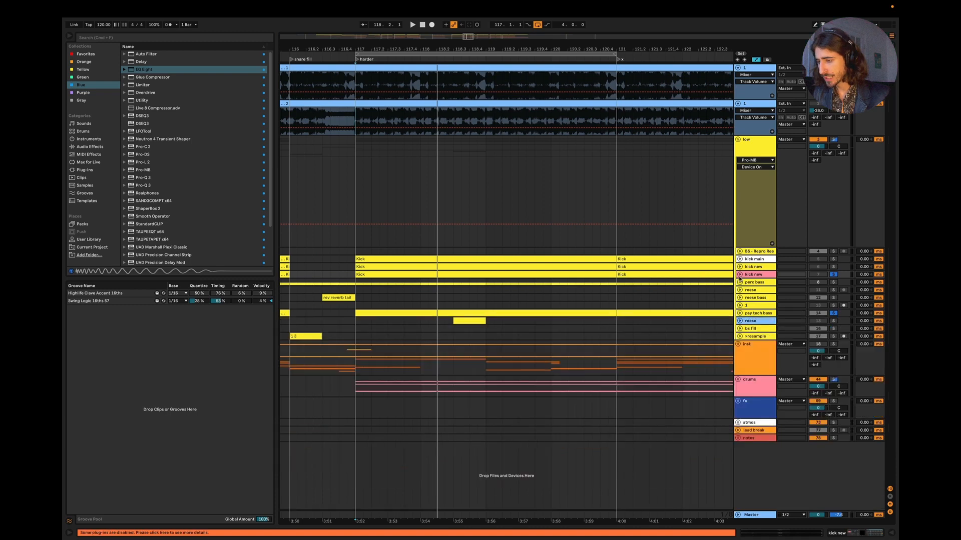
{"action": "left_click", "coordinate": [738, 140]}
{"action": "left_click", "coordinate": [737, 104]}
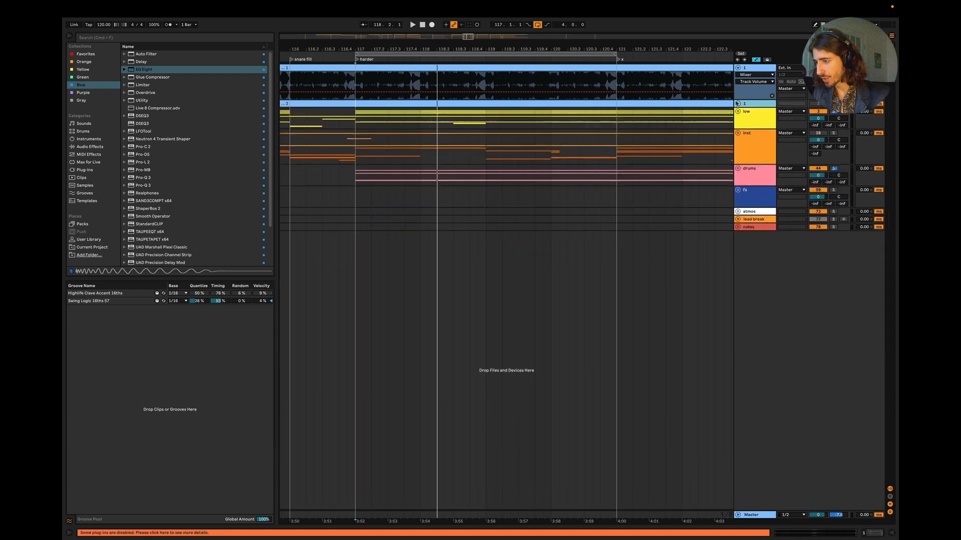
{"action": "left_click", "coordinate": [737, 68]}
{"action": "left_click_drag", "start_coordinate": [358, 98], "coordinate": [604, 101]}
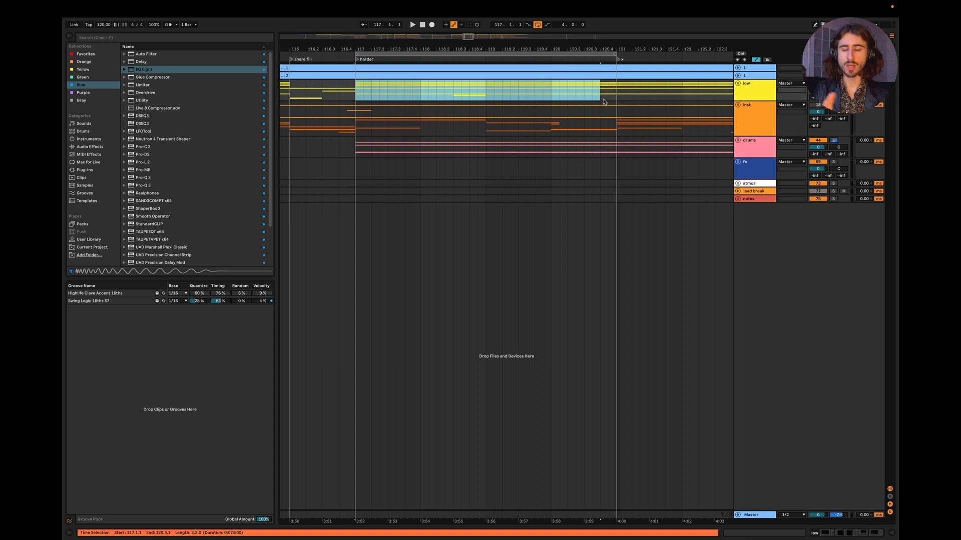